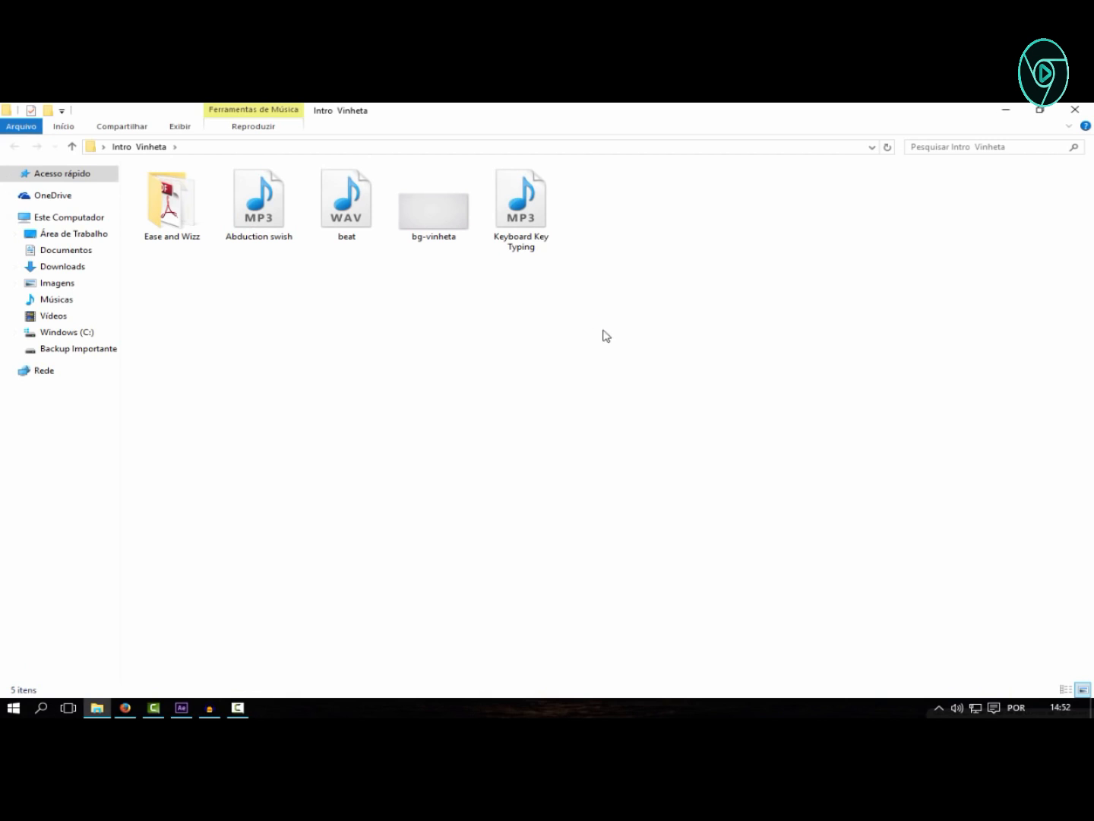
pyautogui.moveTo(612, 335); pyautogui.dragTo(156, 188)
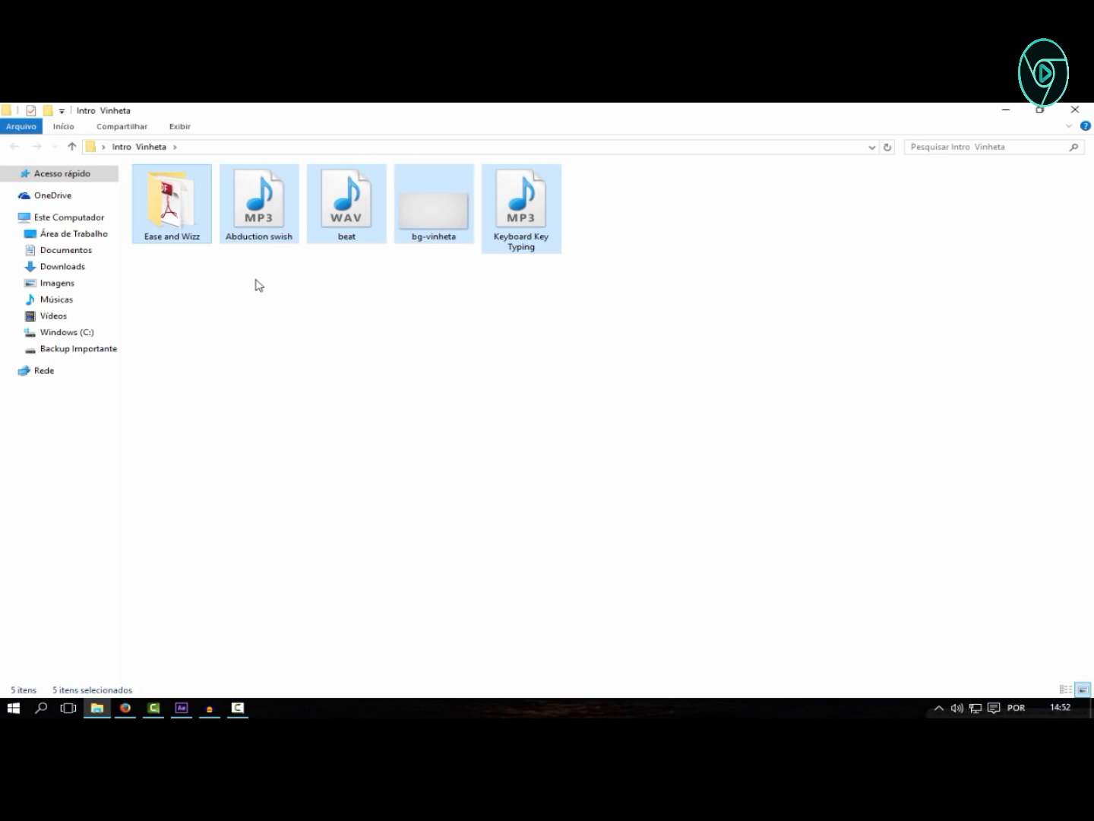
pyautogui.click(203, 289)
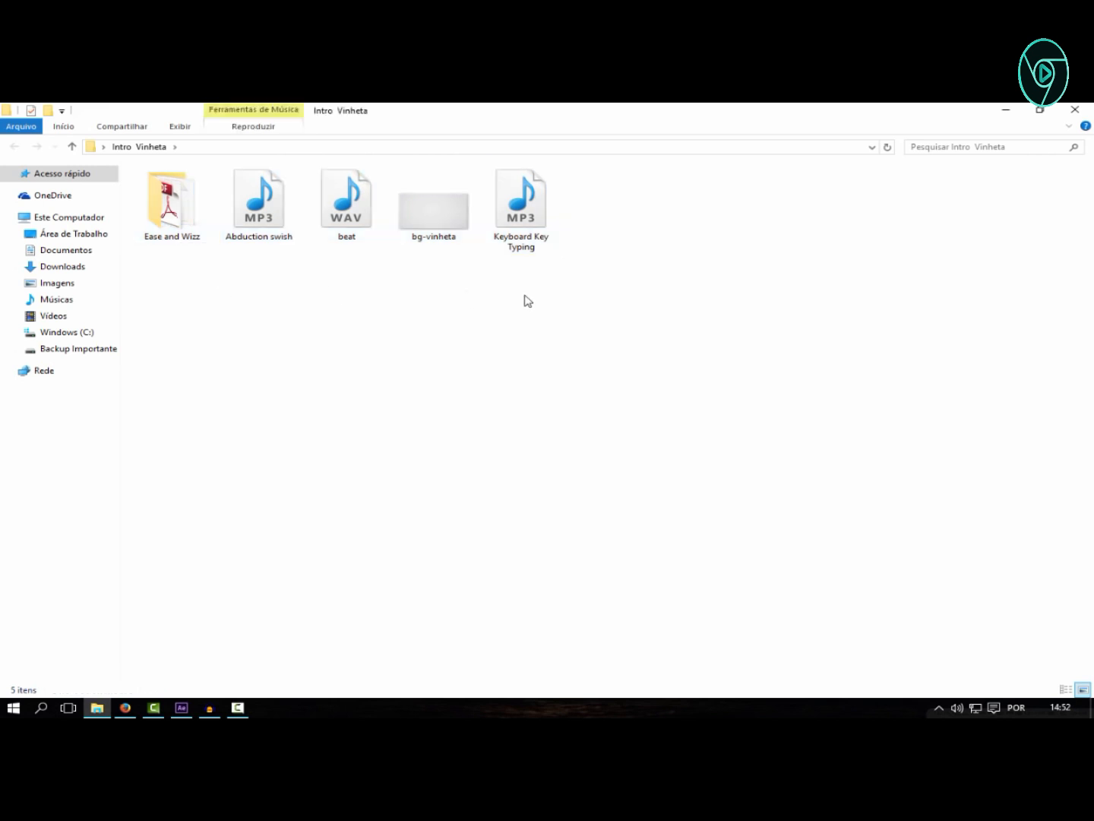
pyautogui.moveTo(532, 297); pyautogui.dragTo(174, 221)
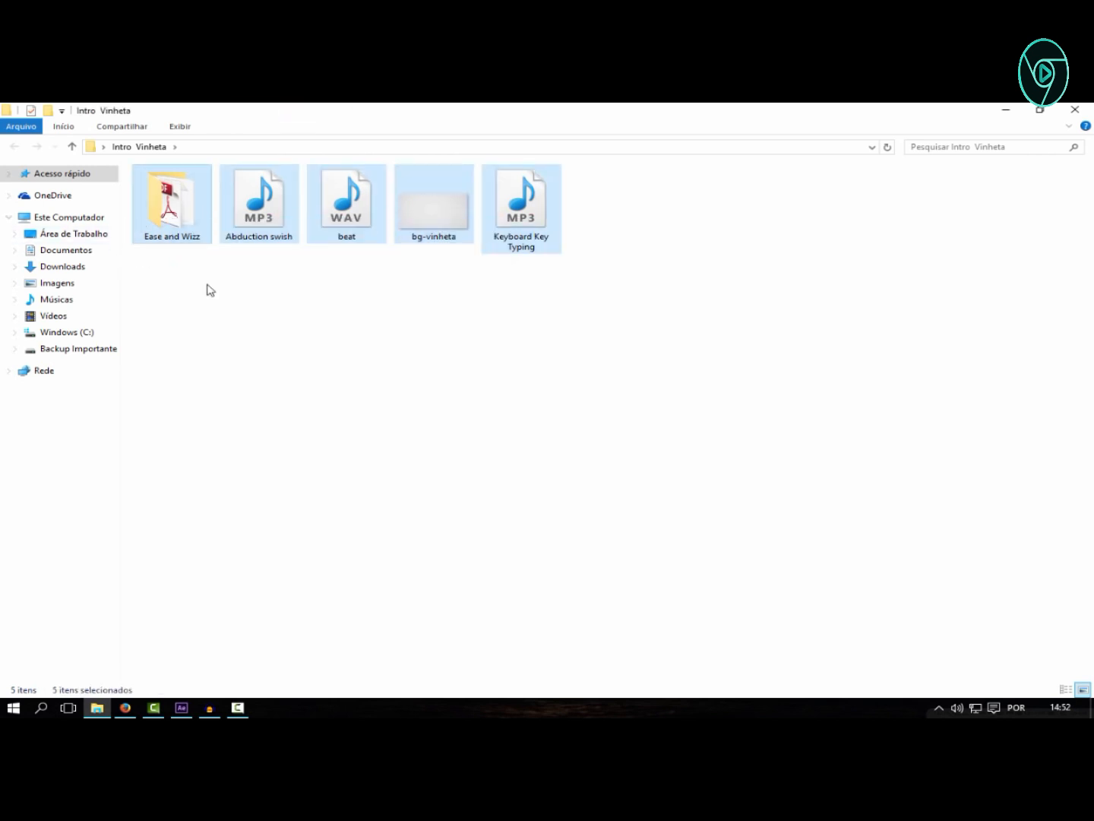
pyautogui.click(210, 288)
pyautogui.click(175, 220)
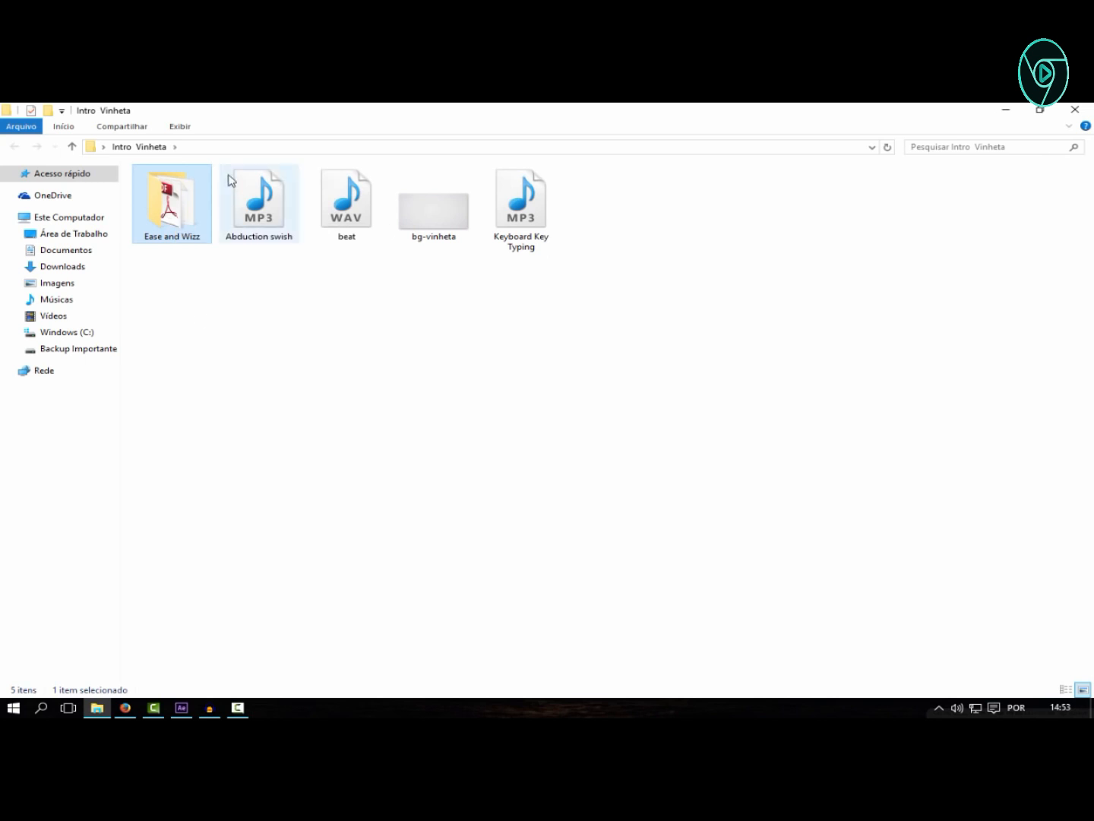
# - Open the ScriptUI Panels folder under Windows (C:), Arquivos de Programas, Adobe, Adobe After Effects CC 2015, Support Files, Scripts, and select its contents
pyautogui.click(14, 707)
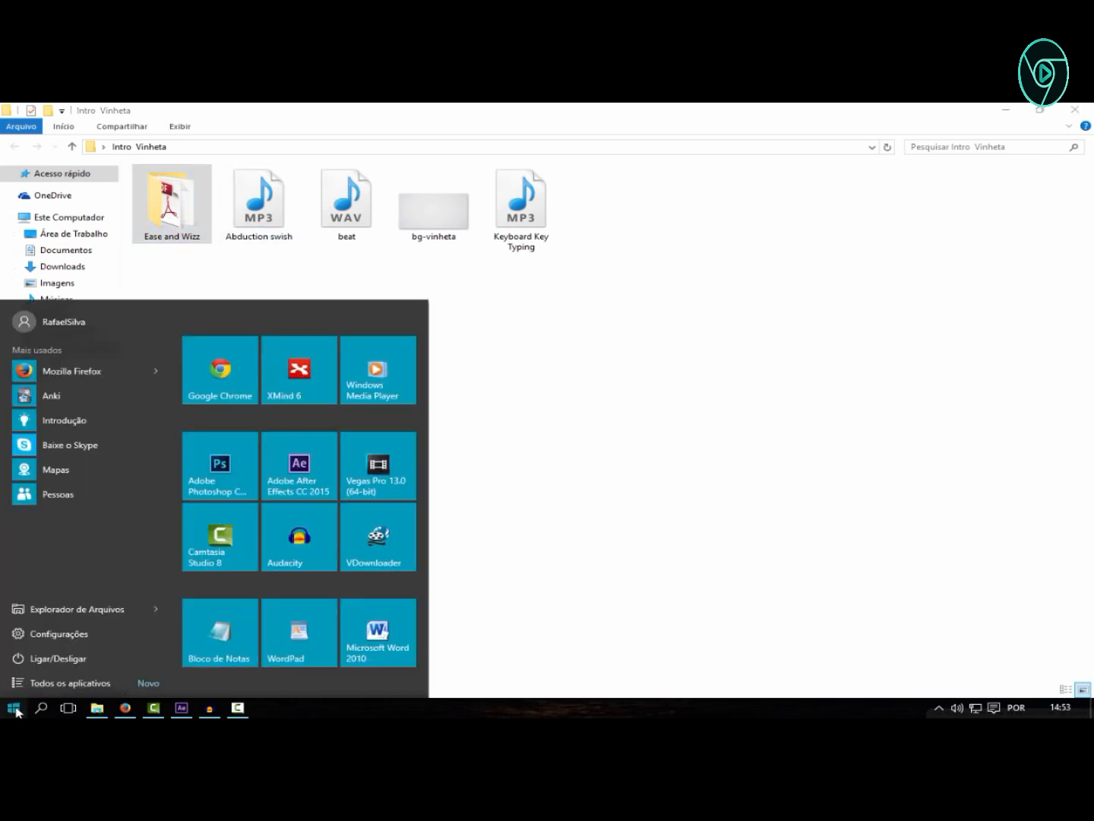
pyautogui.click(86, 608)
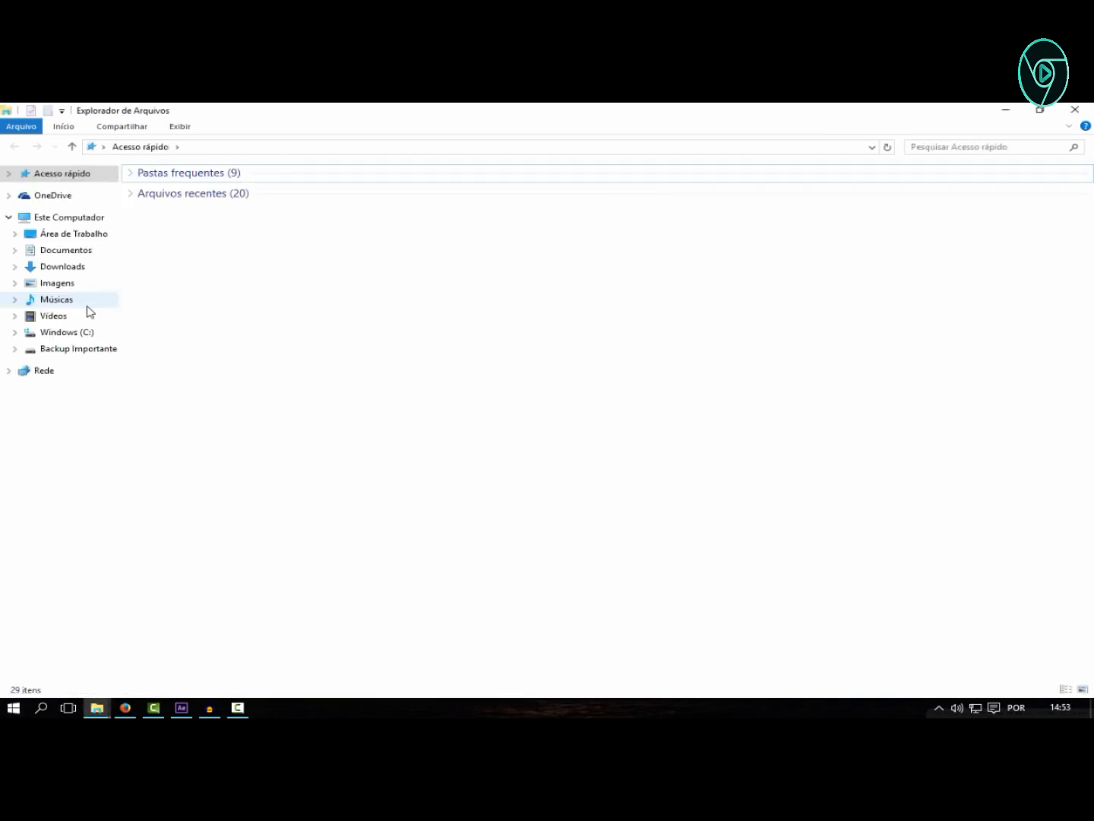
pyautogui.click(73, 334)
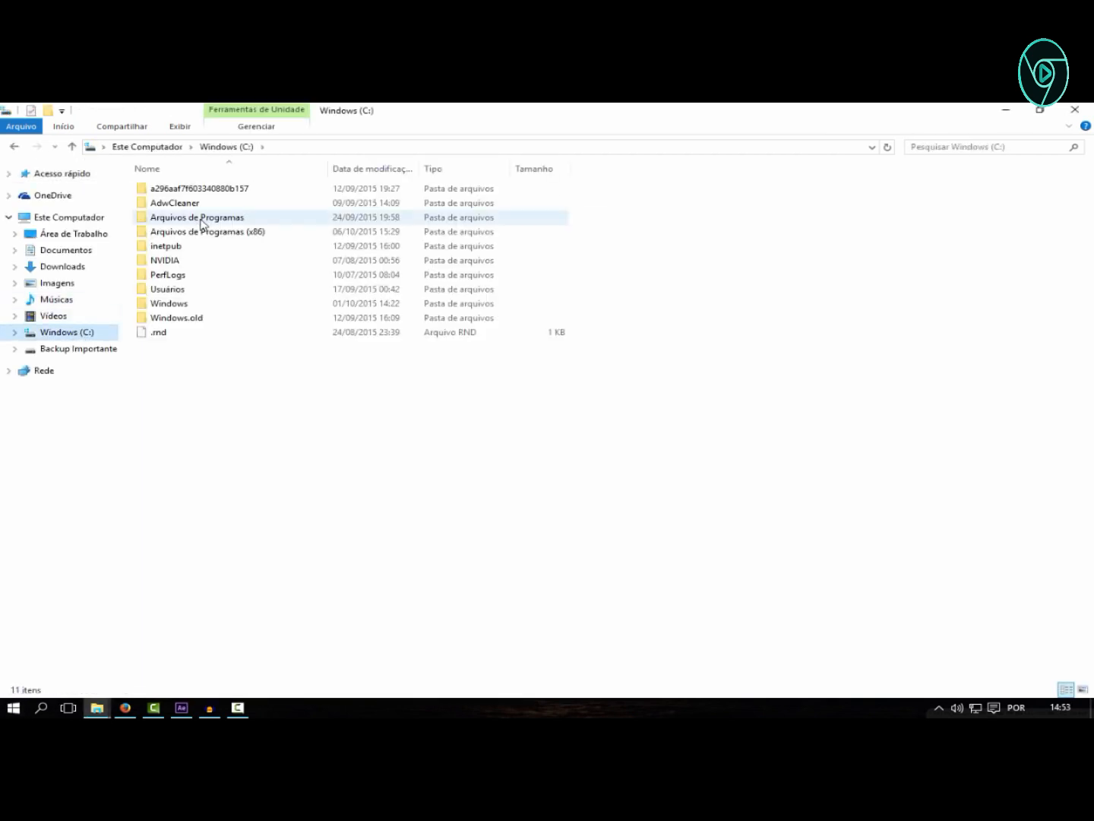
pyautogui.doubleClick(205, 222)
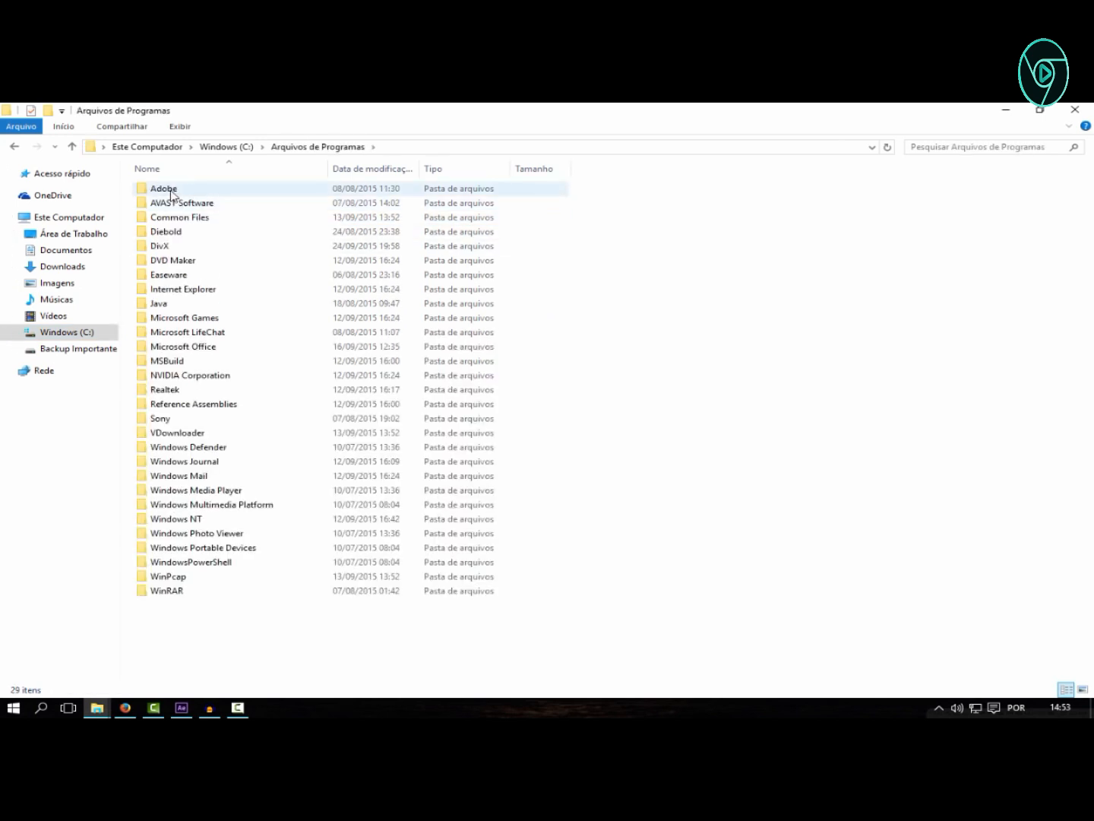
pyautogui.doubleClick(189, 195)
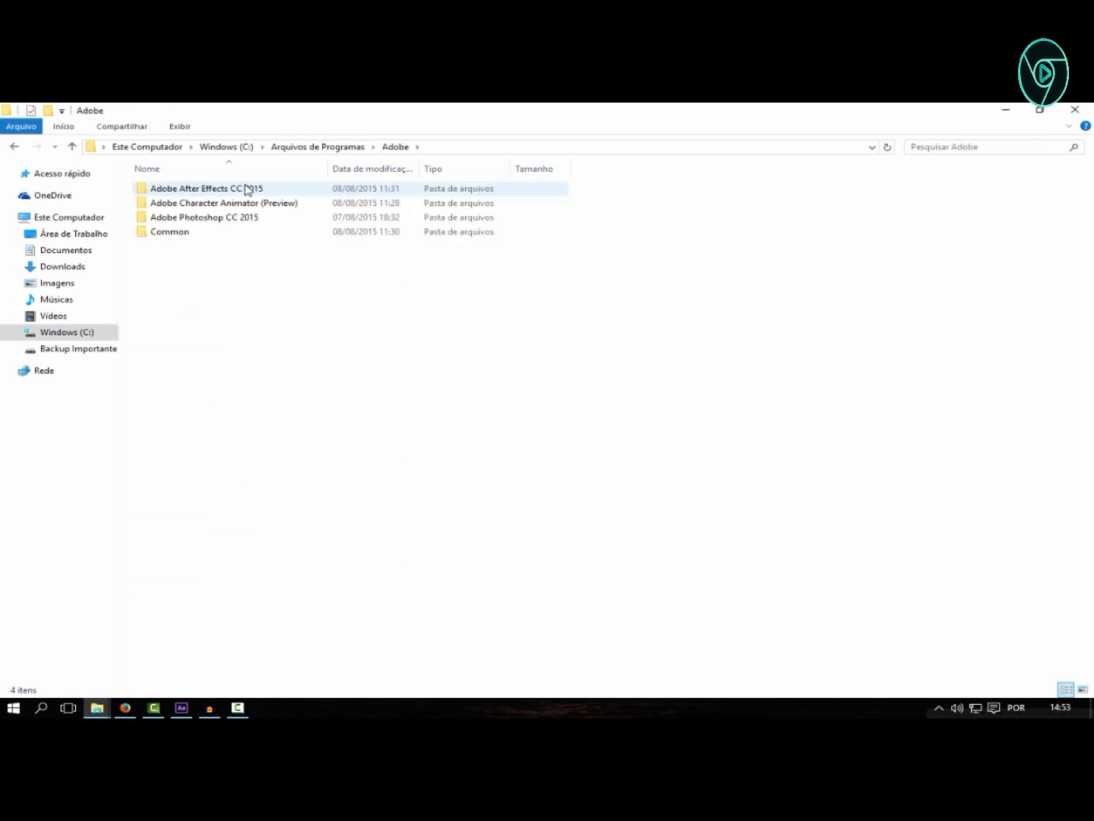
pyautogui.doubleClick(245, 189)
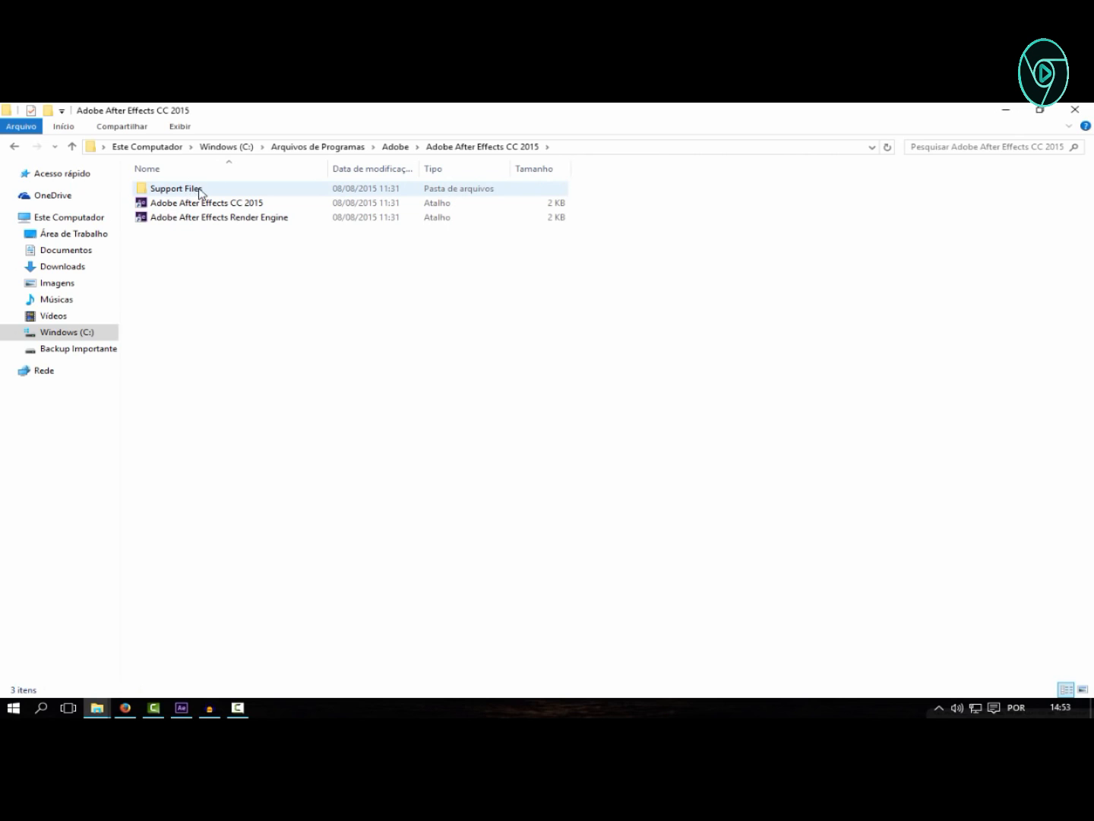
pyautogui.doubleClick(200, 192)
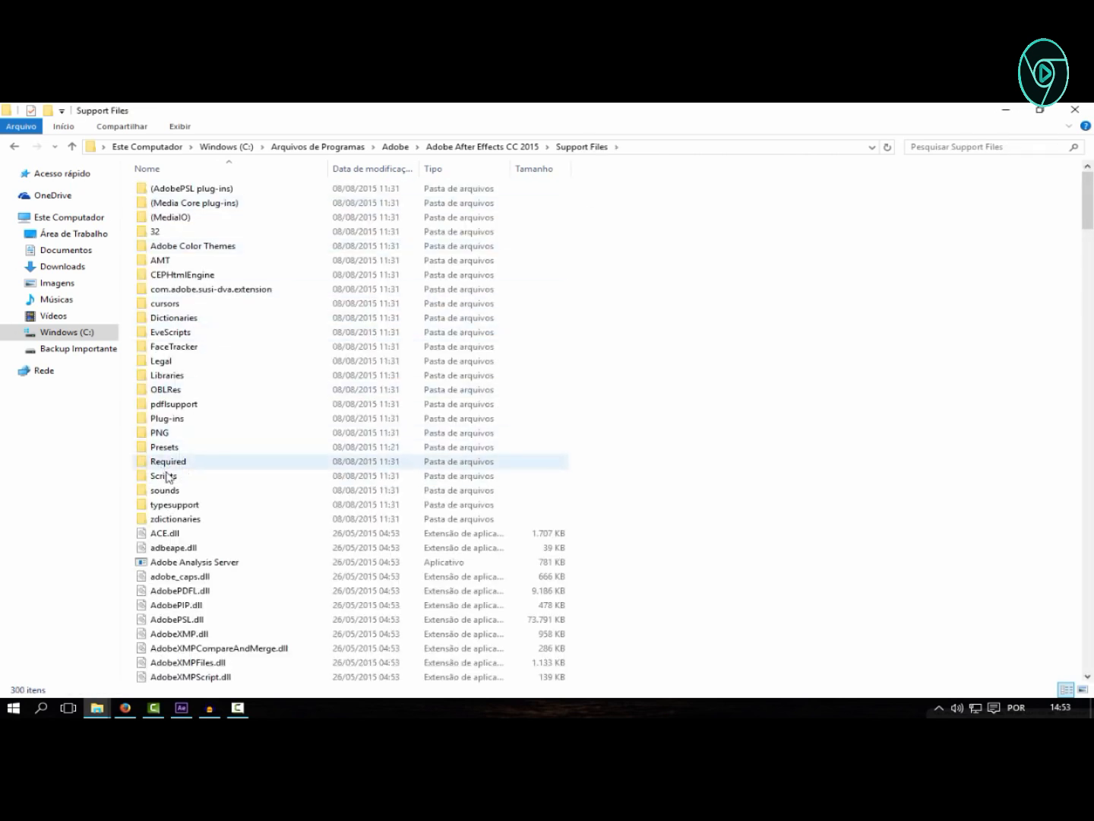
pyautogui.doubleClick(168, 477)
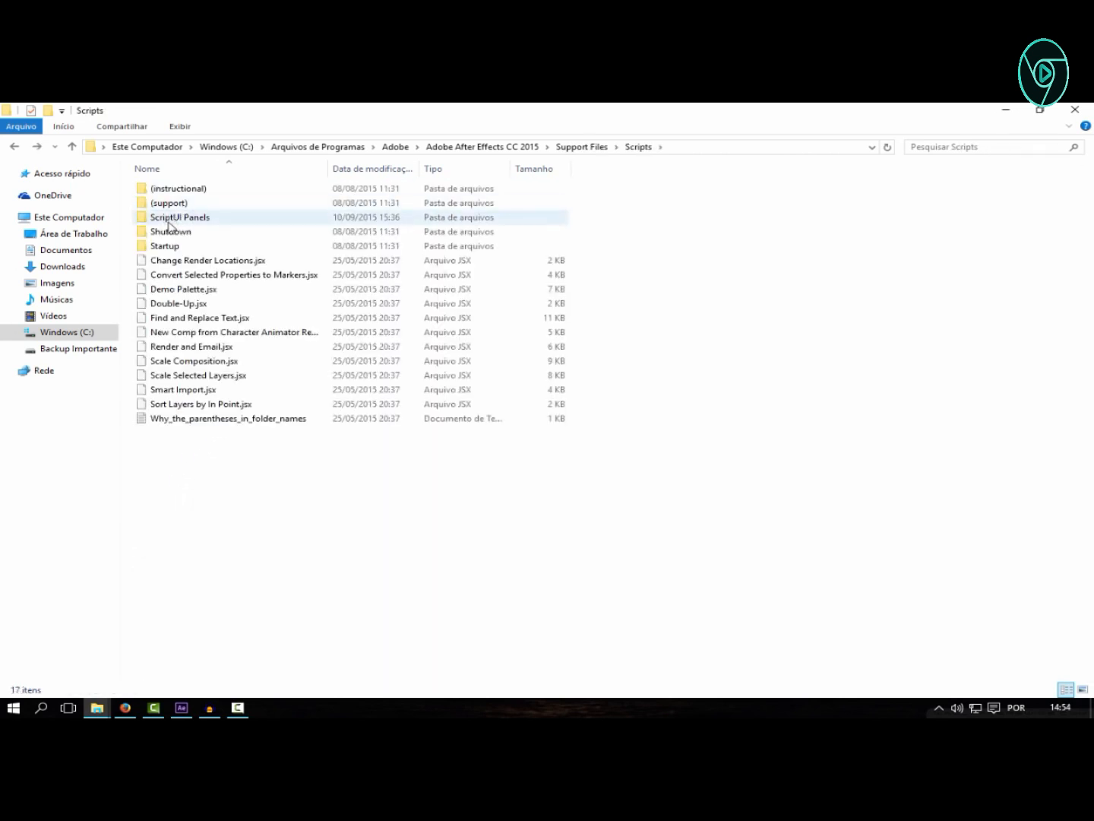
pyautogui.doubleClick(184, 221)
pyautogui.hotkey('ctrl', 'a')
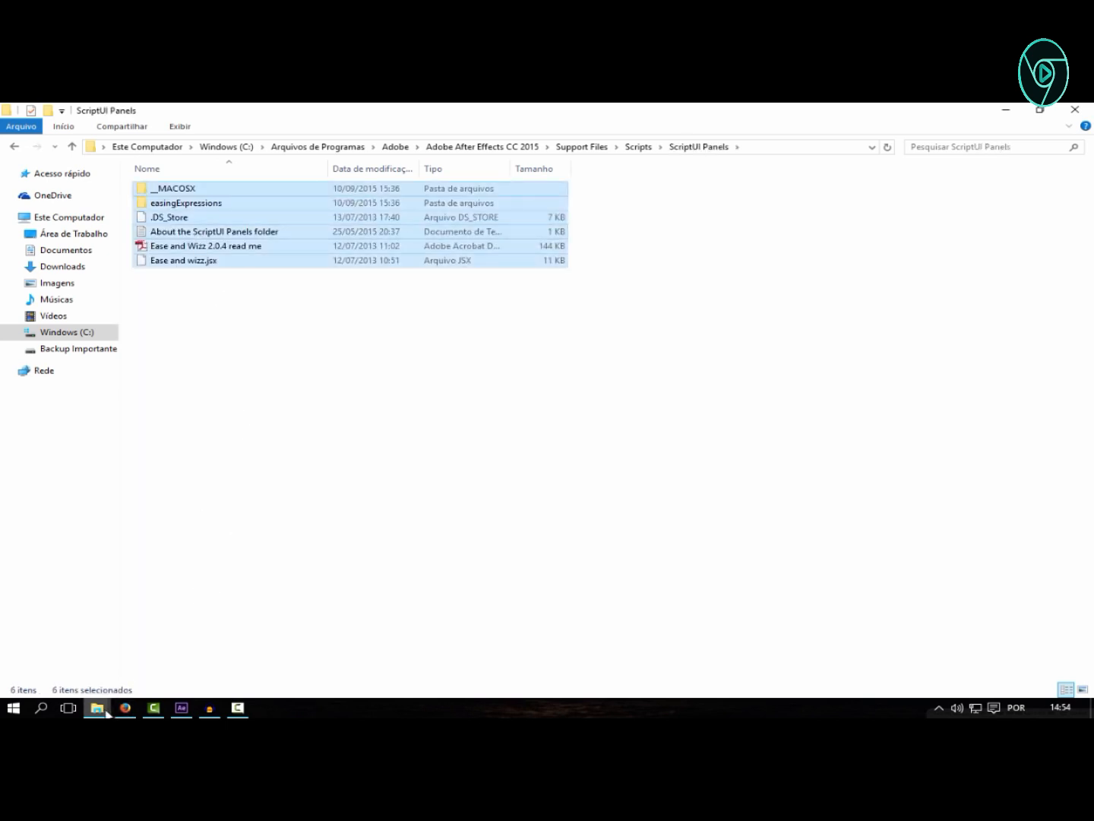
# - Bring all files from the Ease and Wizz folder inside Intro Vinheta over to the ScriptUI Panels folder
pyautogui.moveTo(98, 708)
pyautogui.click(78, 631)
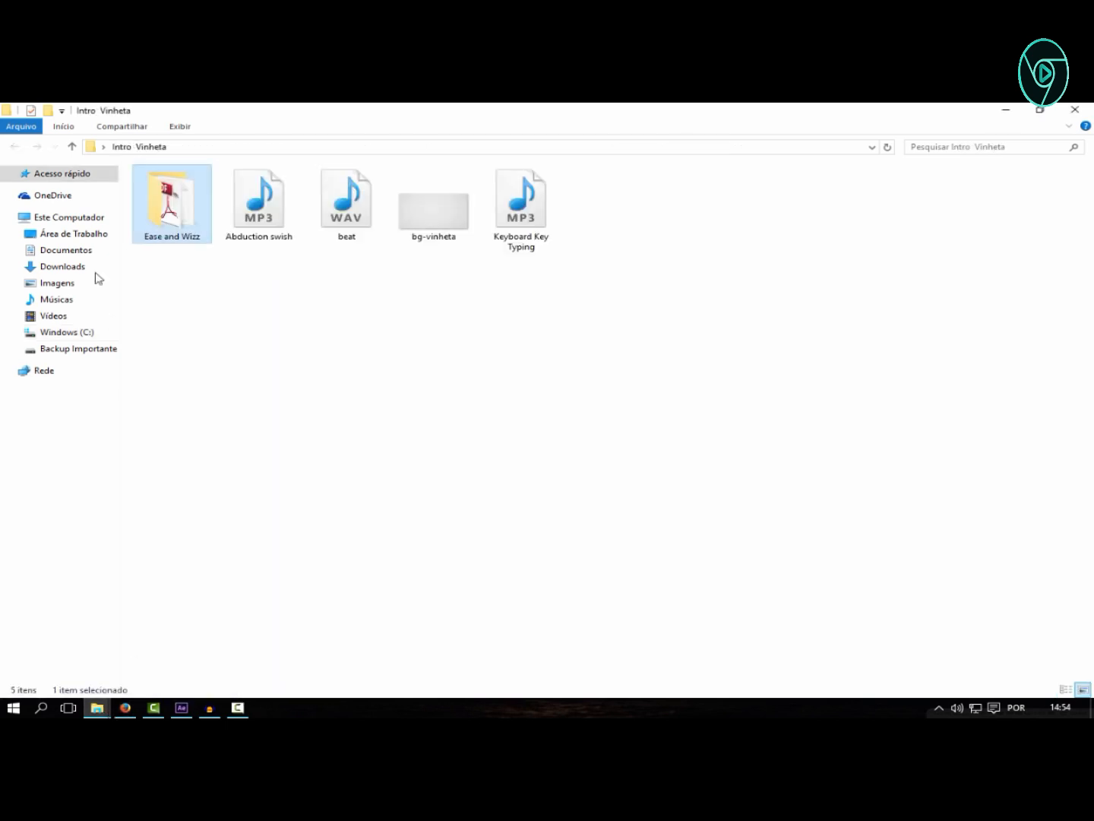
pyautogui.doubleClick(163, 221)
pyautogui.moveTo(177, 219); pyautogui.dragTo(171, 187)
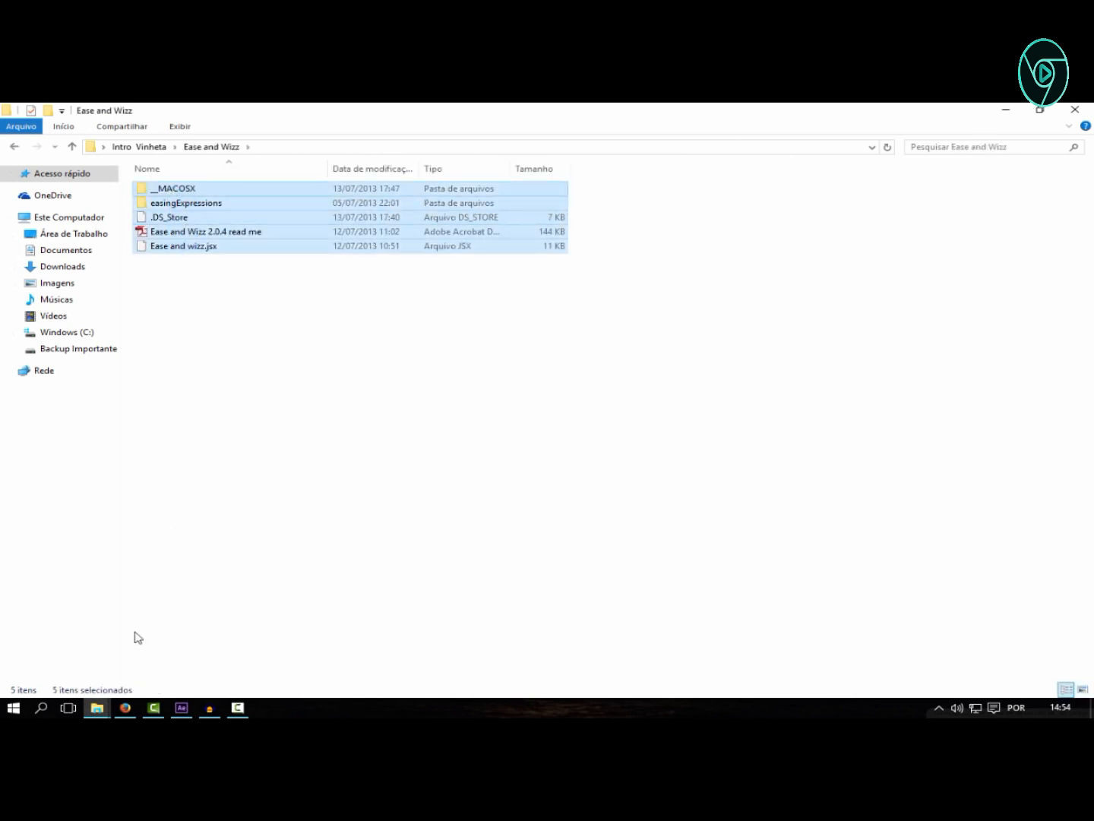
pyautogui.moveTo(142, 695); pyautogui.dragTo(190, 262)
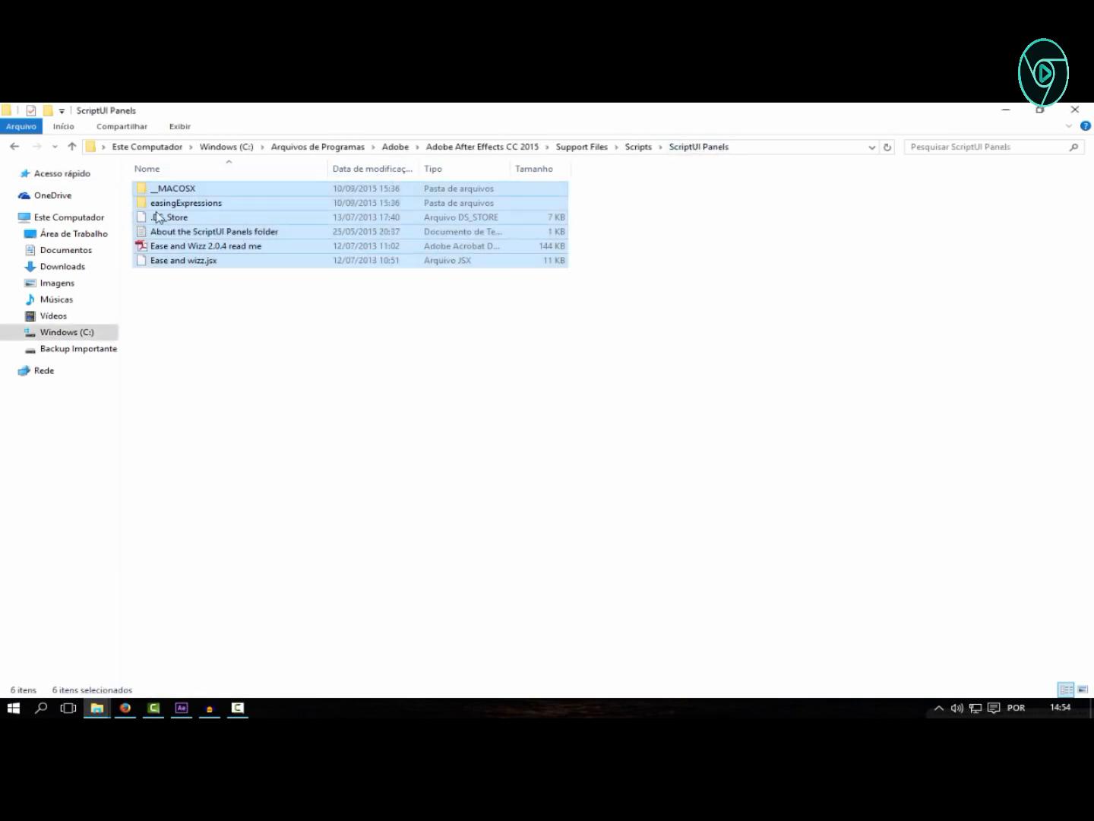
# - Close the ScriptUI Panels window and minimize the Ease and Wizz folder window
pyautogui.click(224, 305)
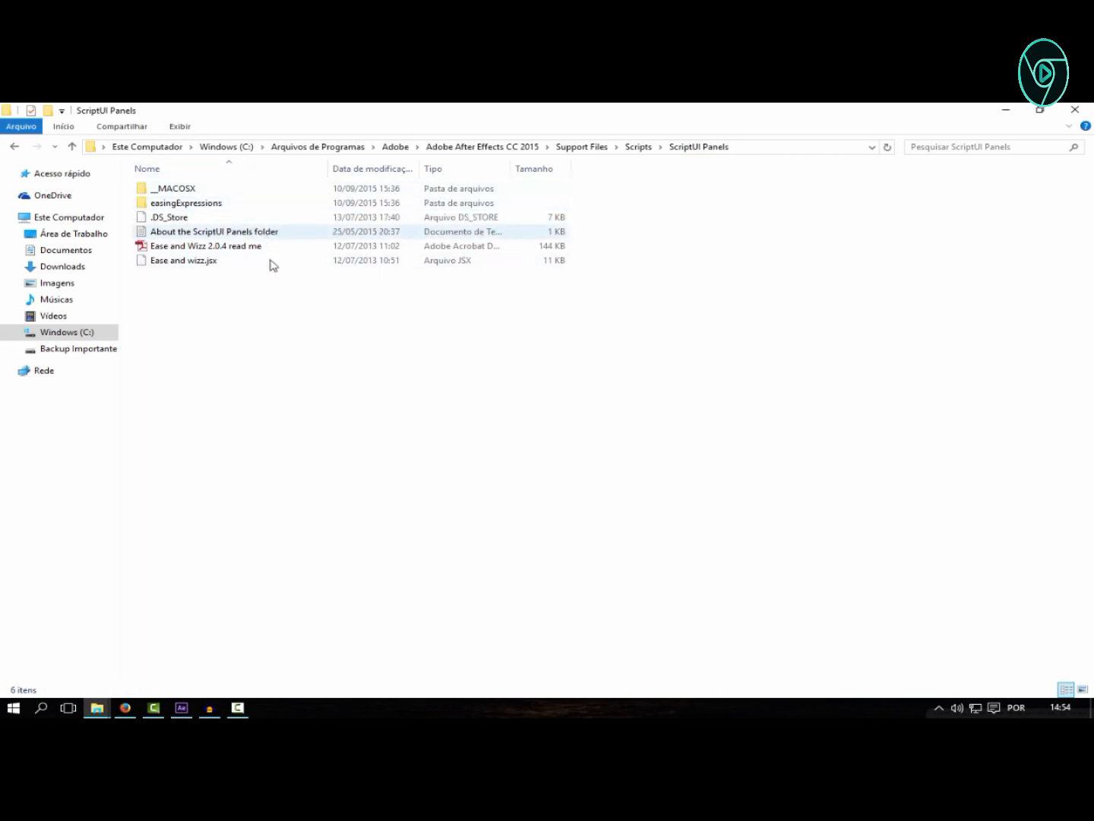
pyautogui.moveTo(256, 311); pyautogui.dragTo(198, 195)
pyautogui.click(197, 319)
pyautogui.click(1067, 116)
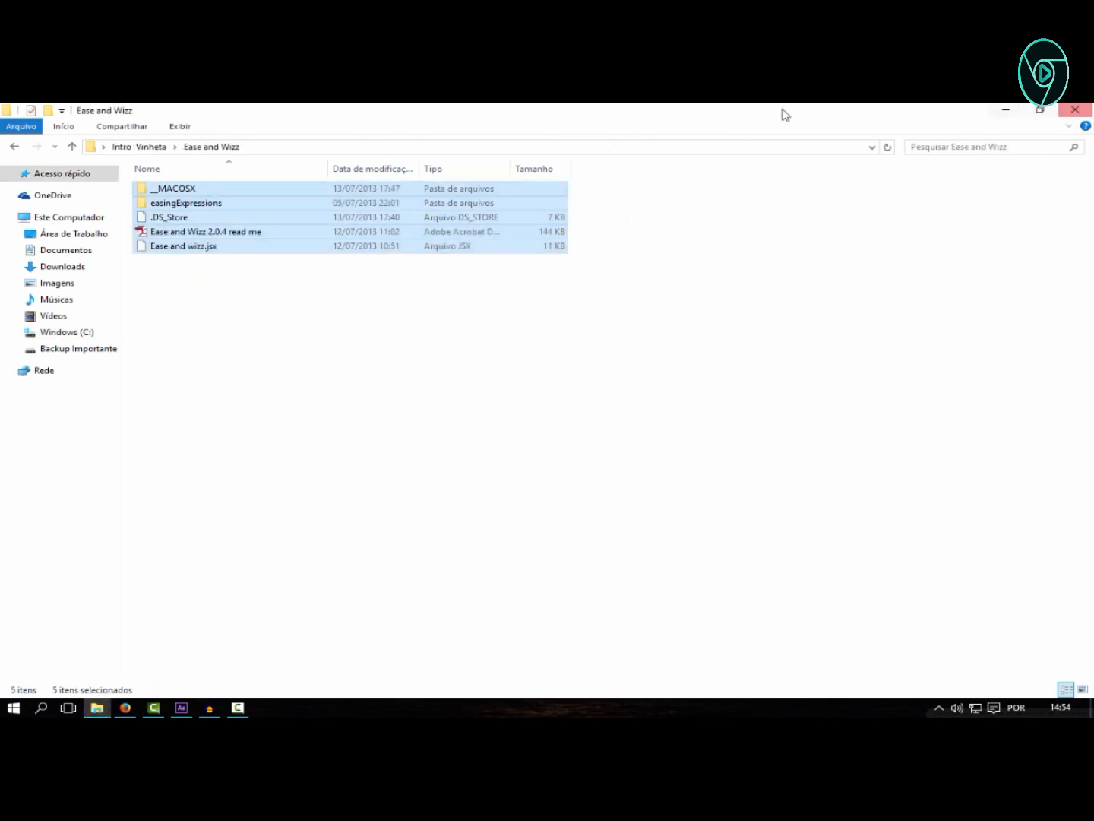
pyautogui.click(1014, 114)
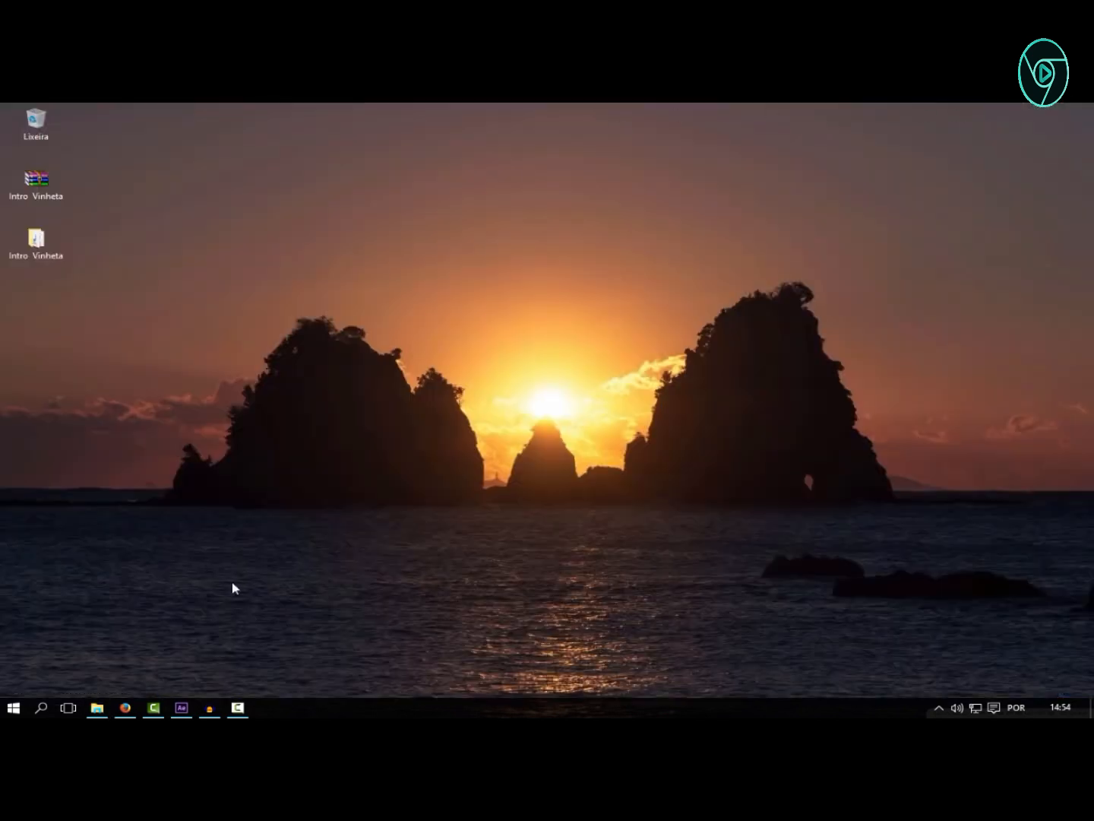
# - Switch to After Effects, open the Ease and wizz.jsx script panel and dock it in the Caractere panel group
pyautogui.hotkey('alt', 'Tab')
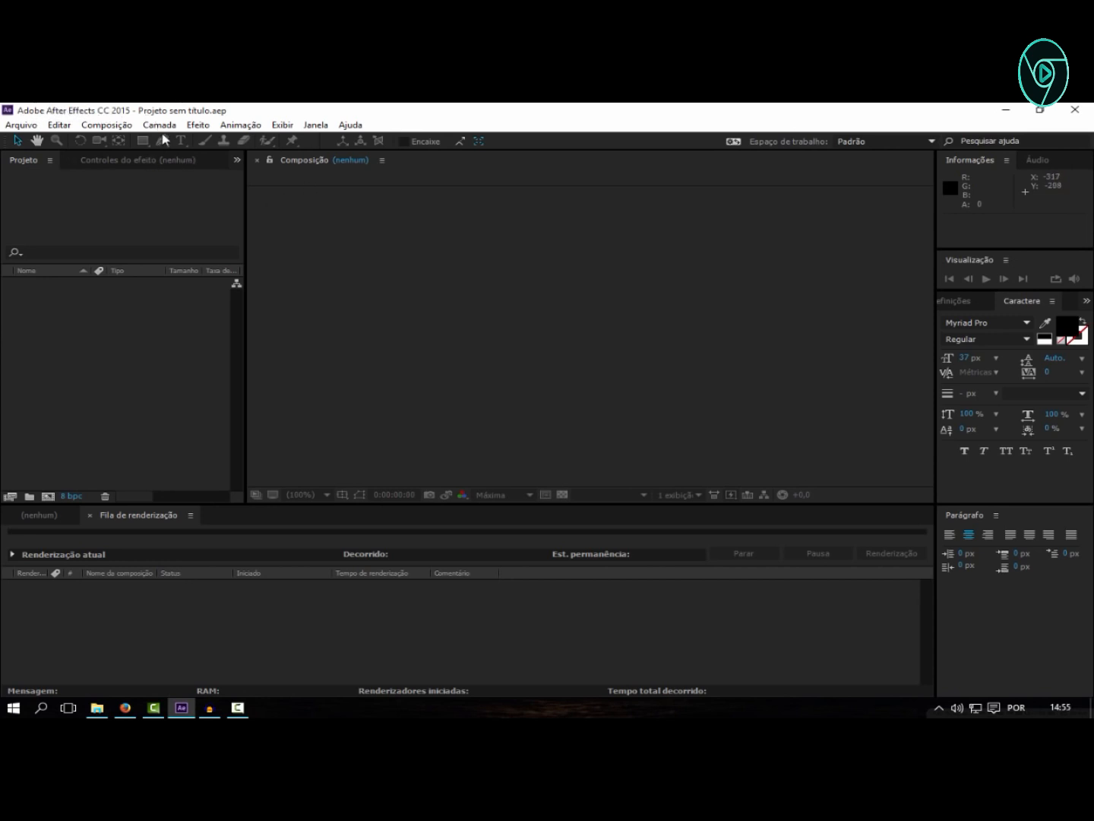
pyautogui.click(310, 127)
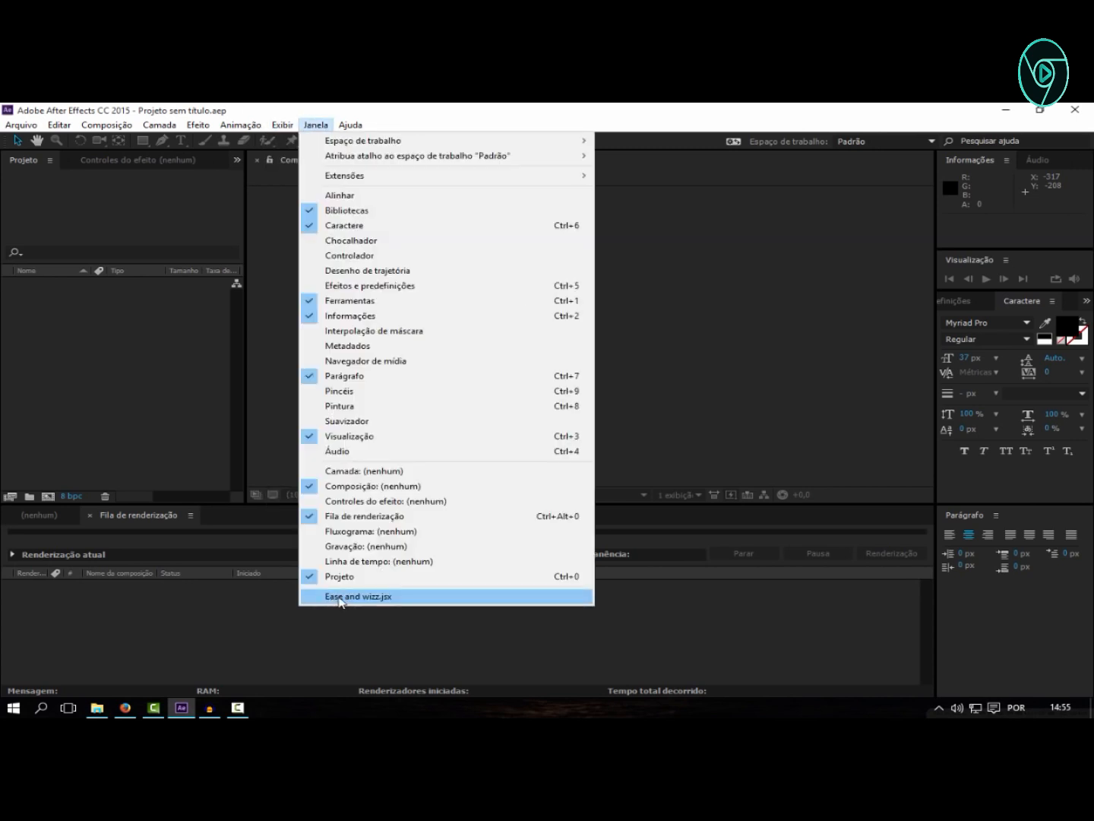
pyautogui.click(353, 598)
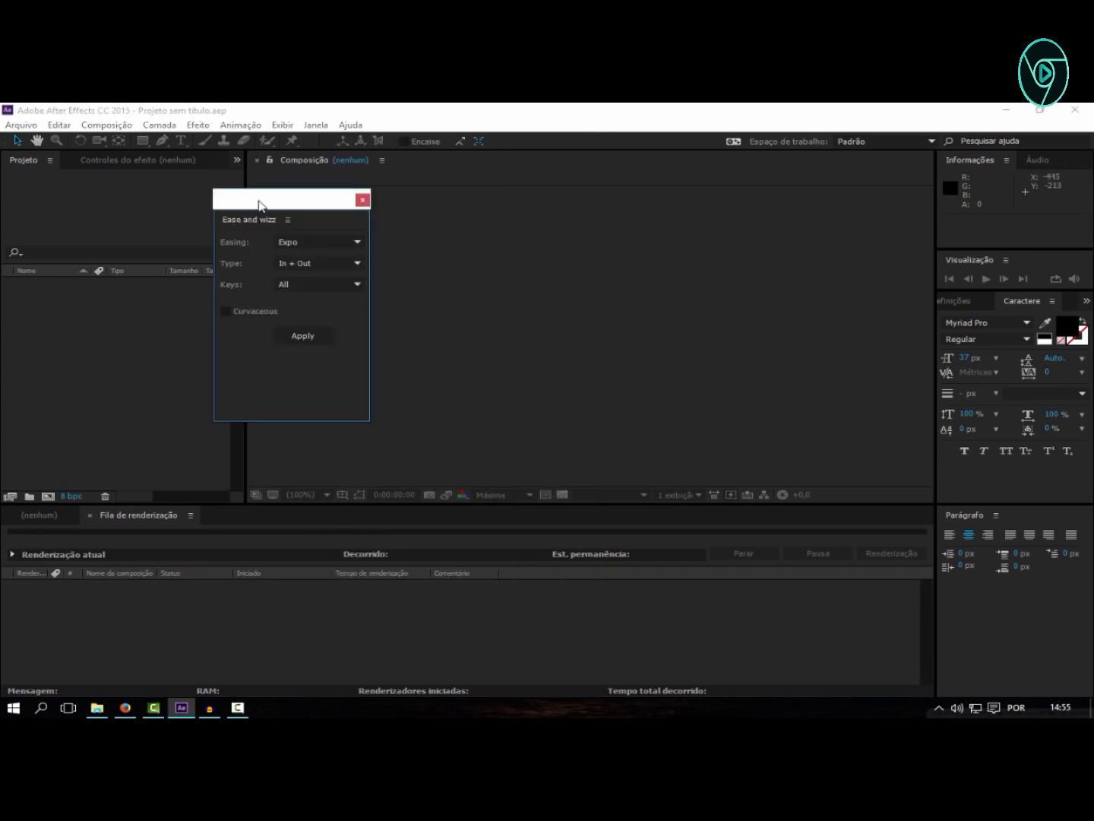
pyautogui.moveTo(259, 203); pyautogui.dragTo(951, 299)
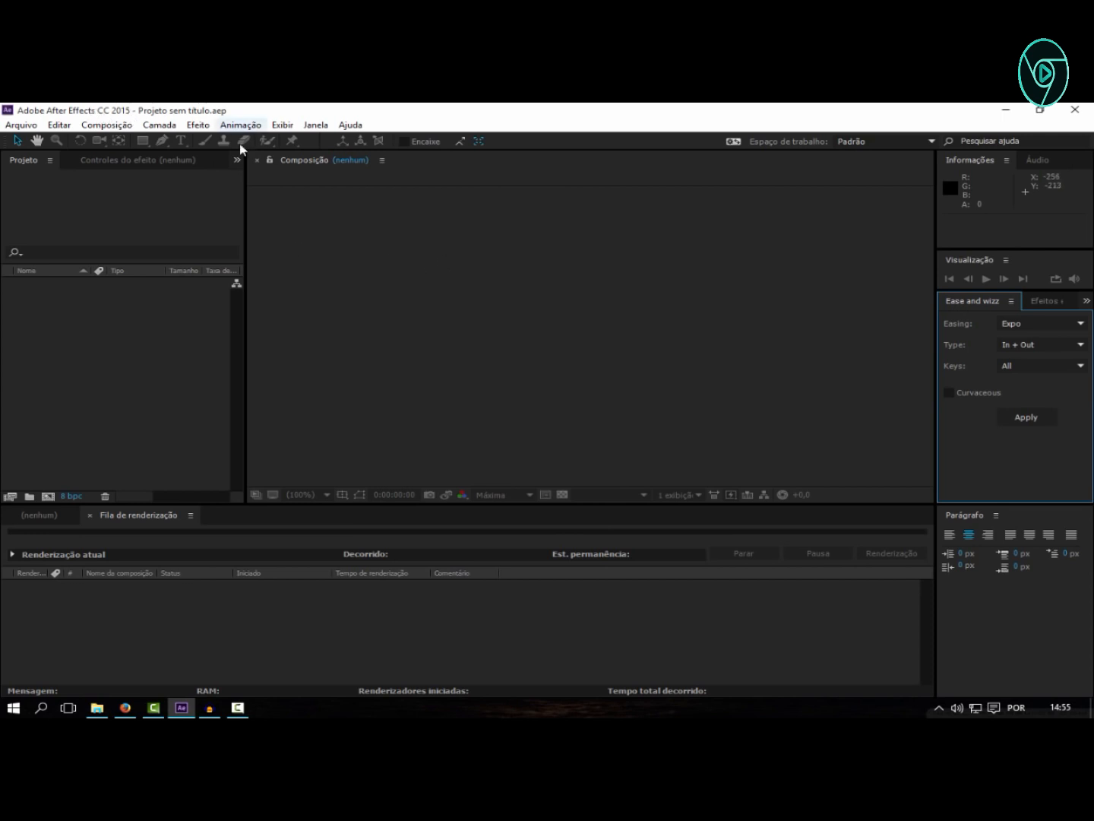
# - Create a composition named "intro" with the HDV/HDTV 720 29,97 preset and a duration of 0;00;07;00
pyautogui.click(101, 126)
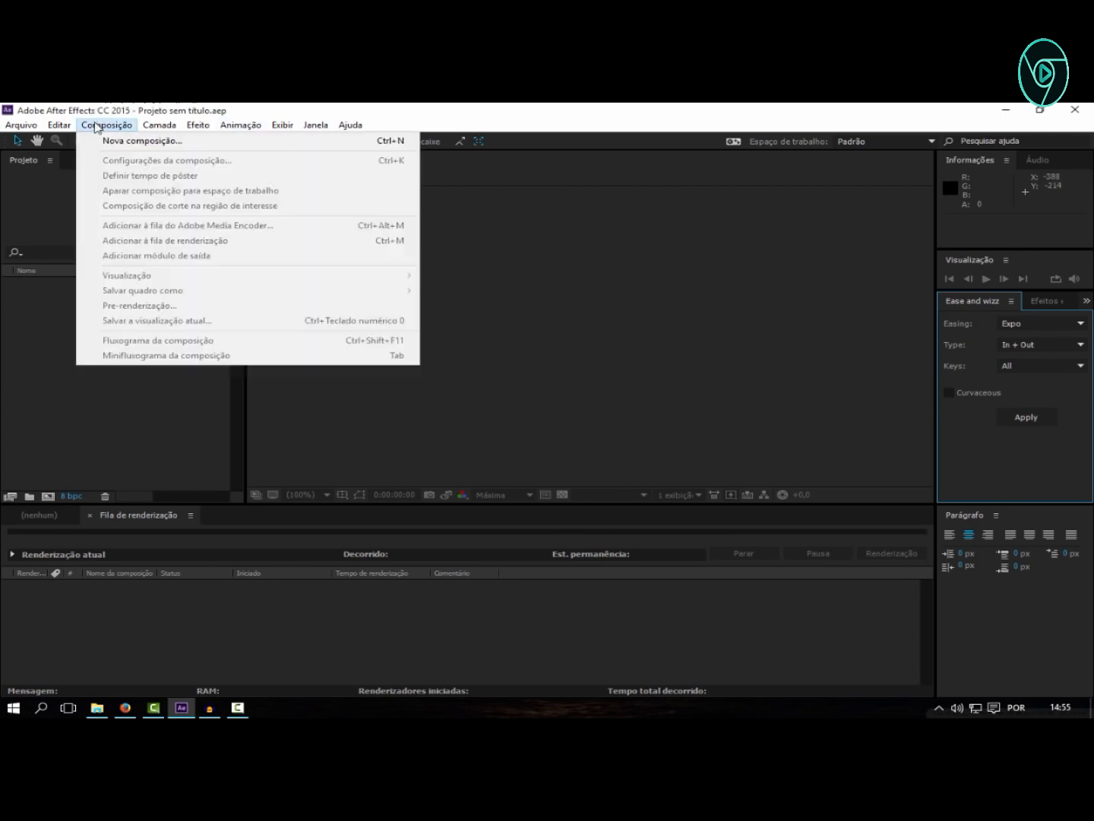
pyautogui.click(140, 142)
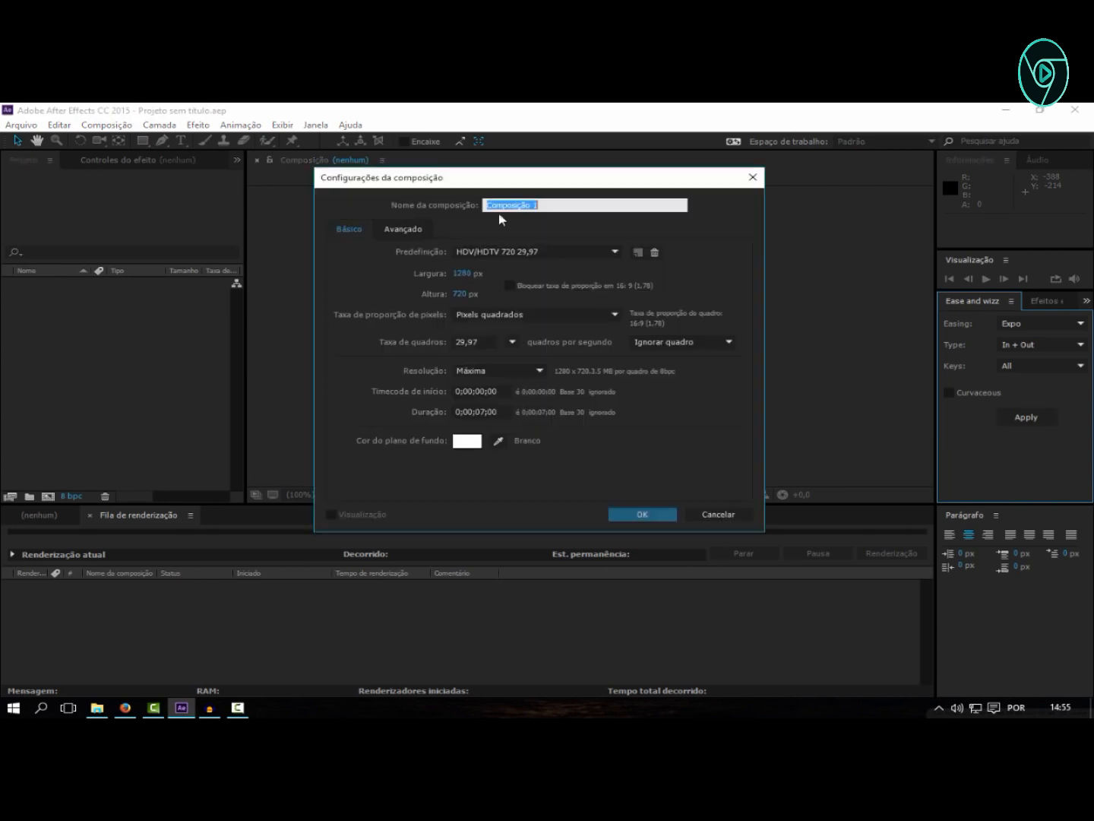
pyautogui.write('intro')
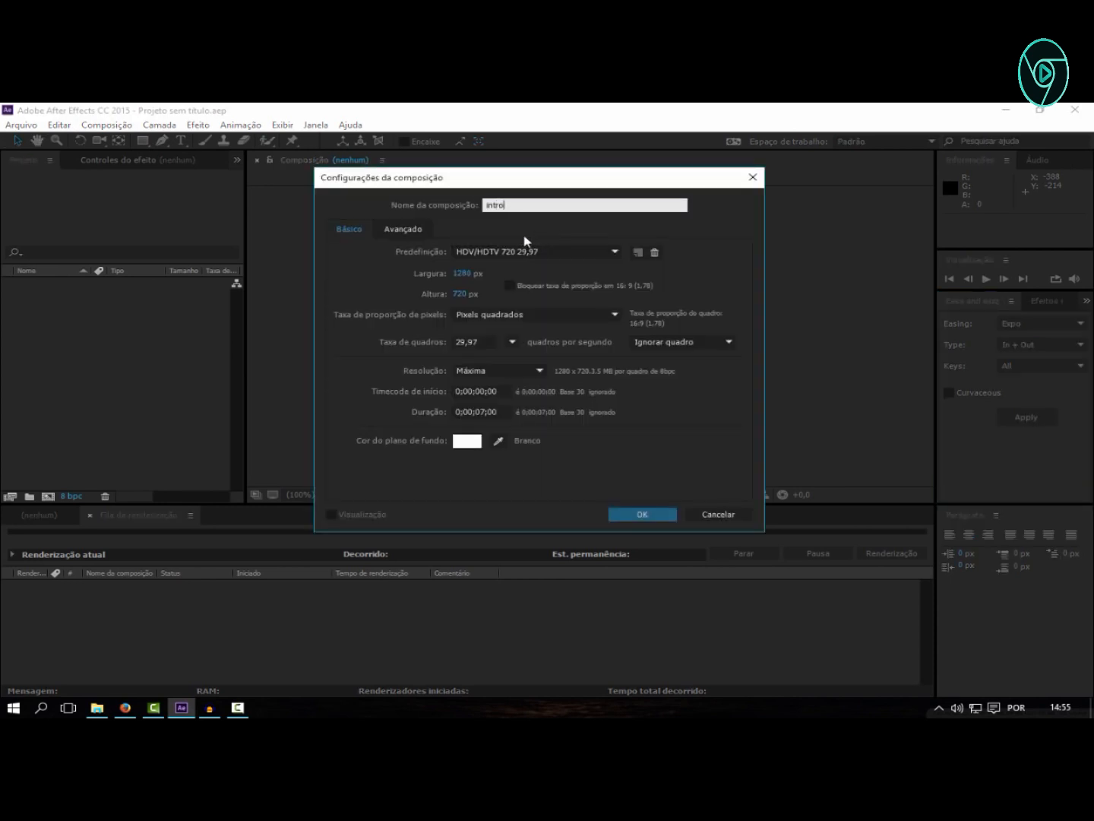
pyautogui.click(574, 252)
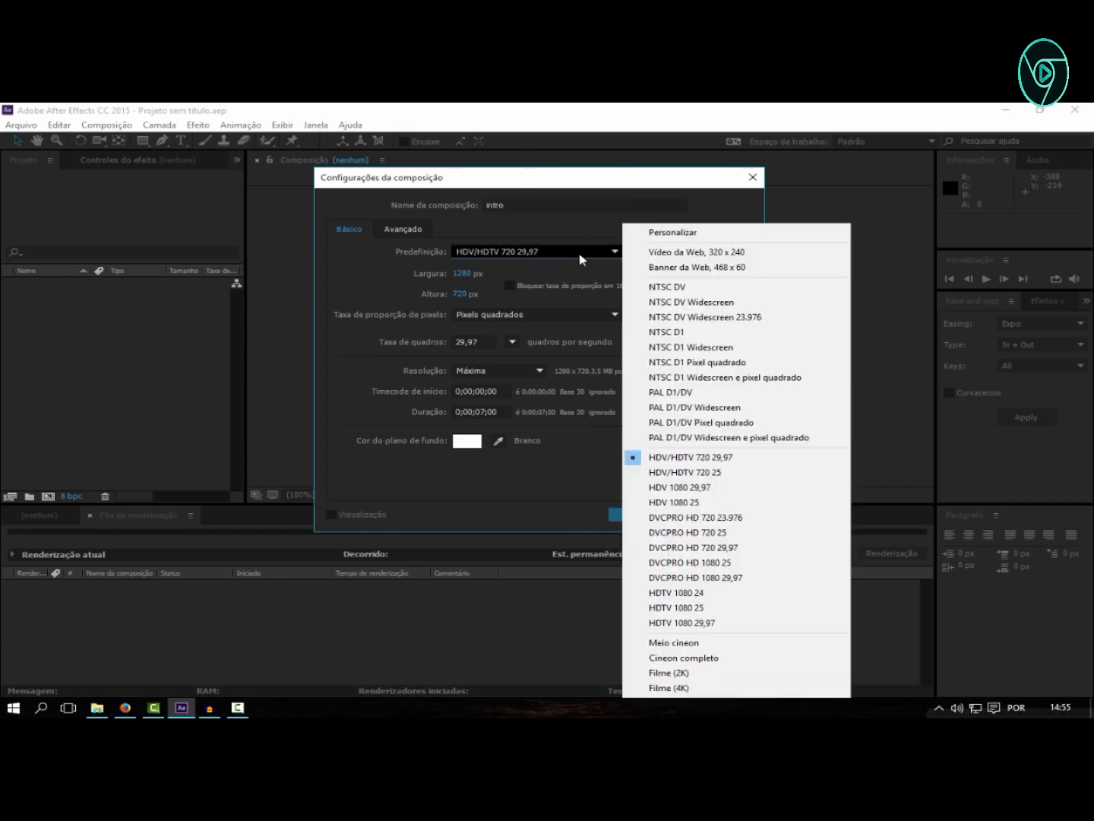
pyautogui.click(683, 459)
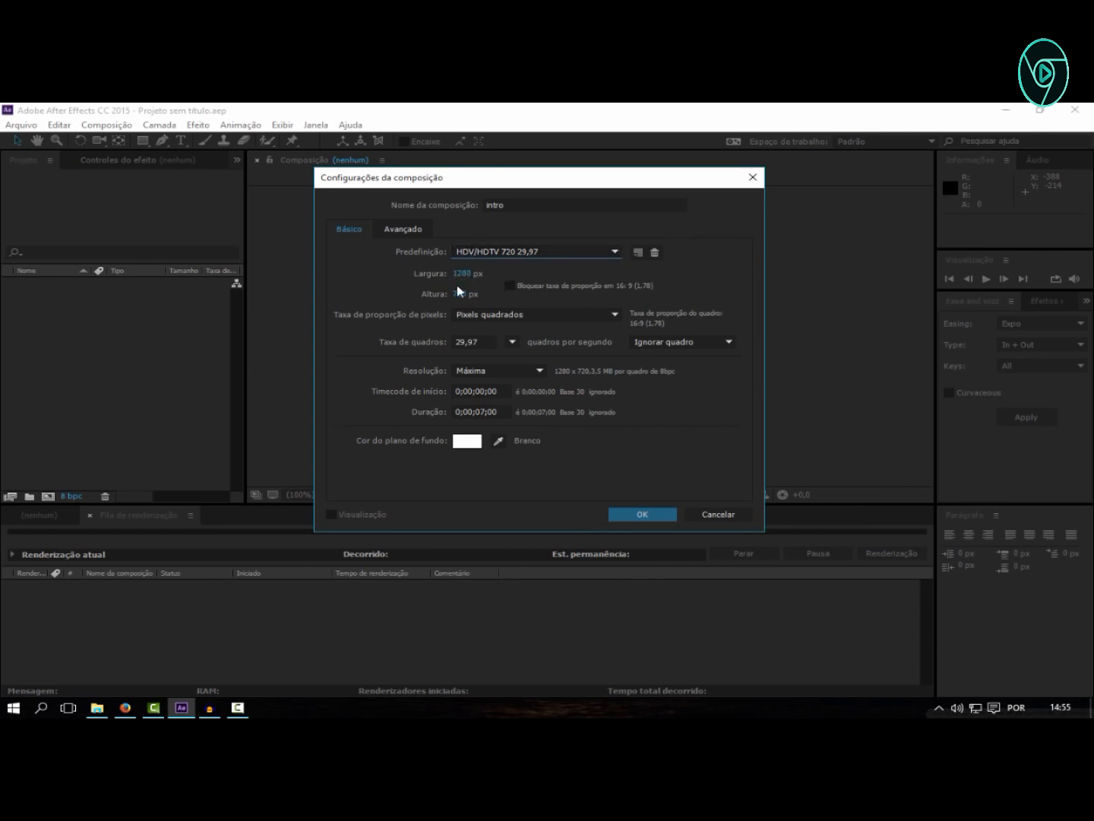
pyautogui.click(480, 412)
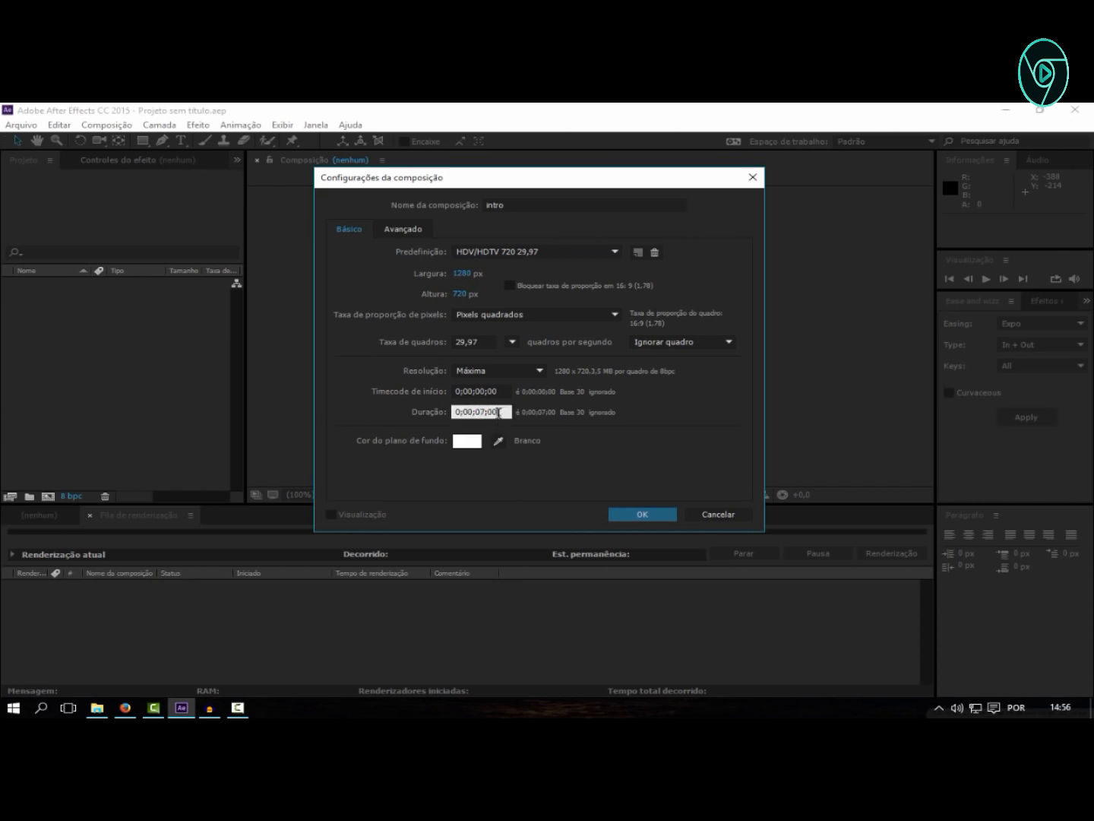
pyautogui.moveTo(498, 413); pyautogui.dragTo(444, 414)
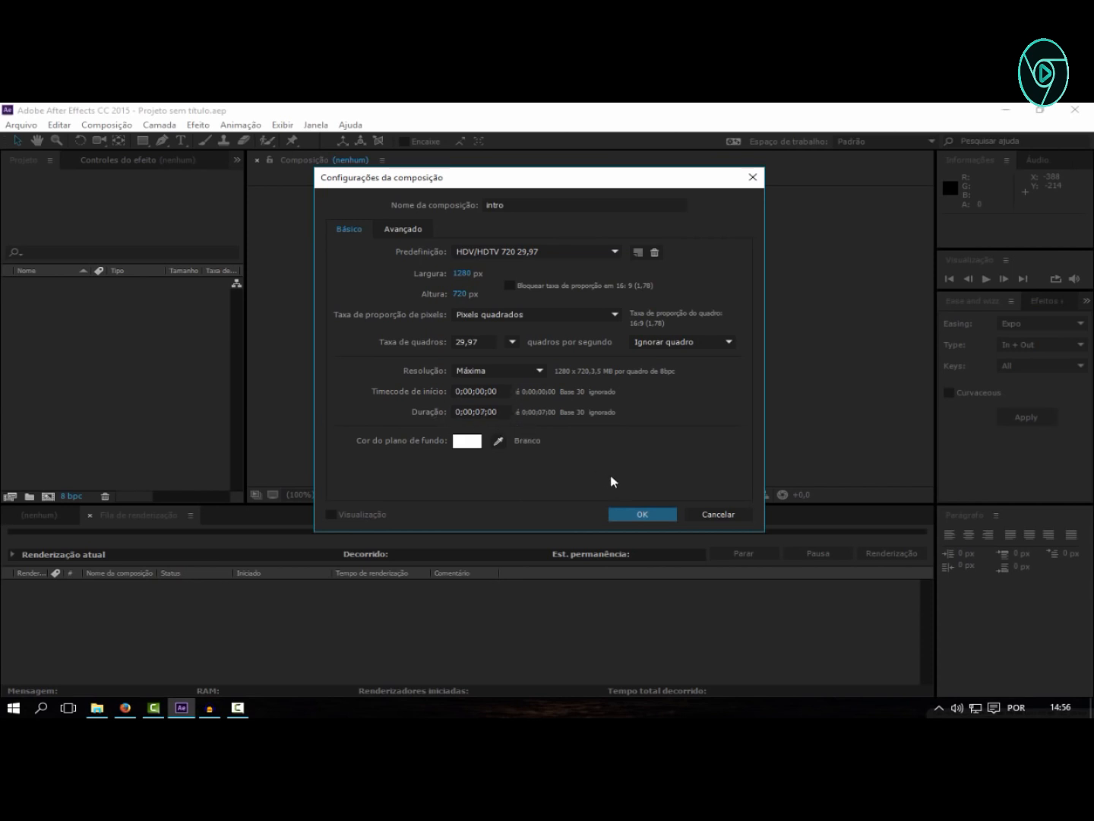
pyautogui.click(631, 514)
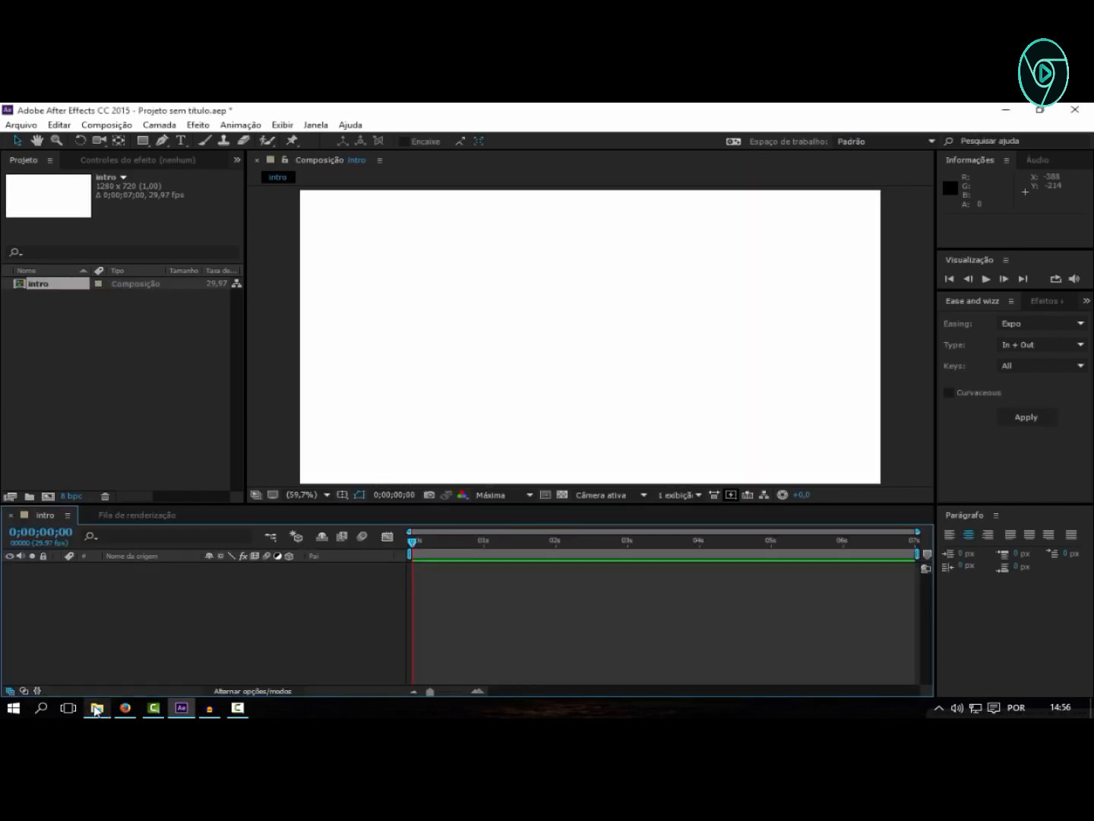
# - Import the bg-vinheta image from the Intro Vinheta folder into the project and add it to the intro composition's timeline
pyautogui.click(97, 708)
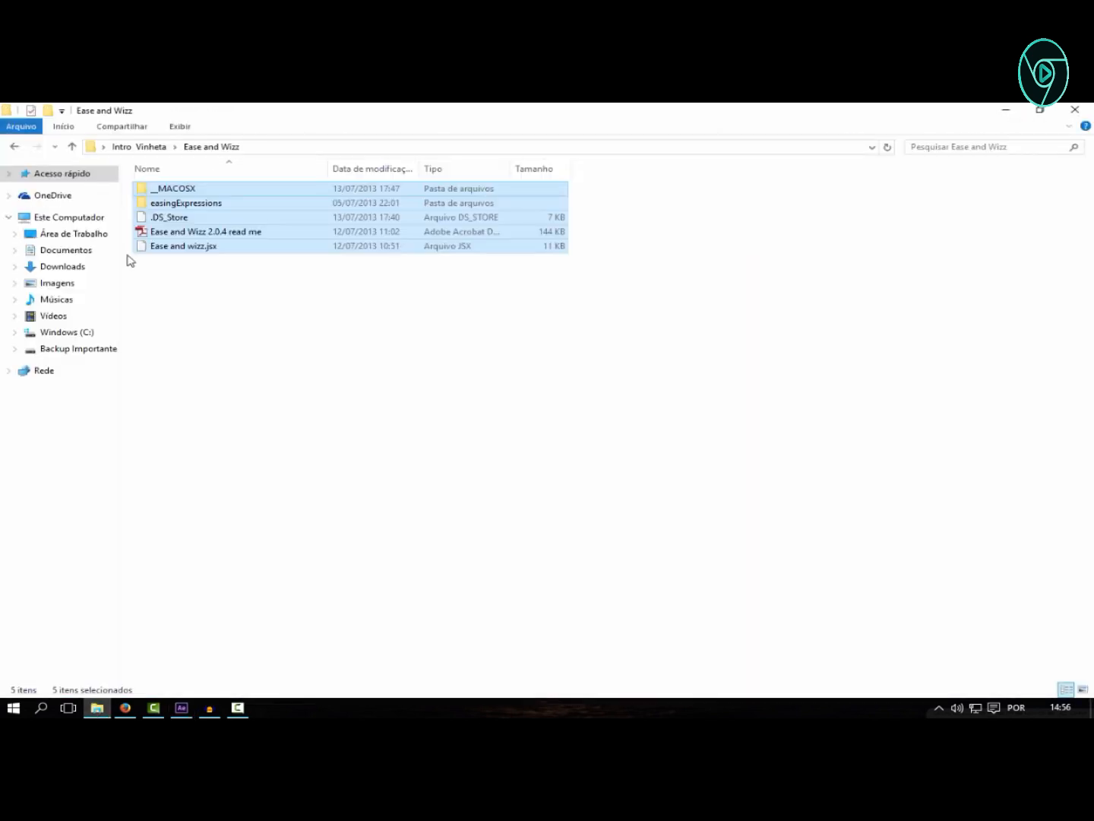
pyautogui.click(15, 146)
pyautogui.moveTo(696, 297); pyautogui.dragTo(174, 206)
pyautogui.click(228, 242)
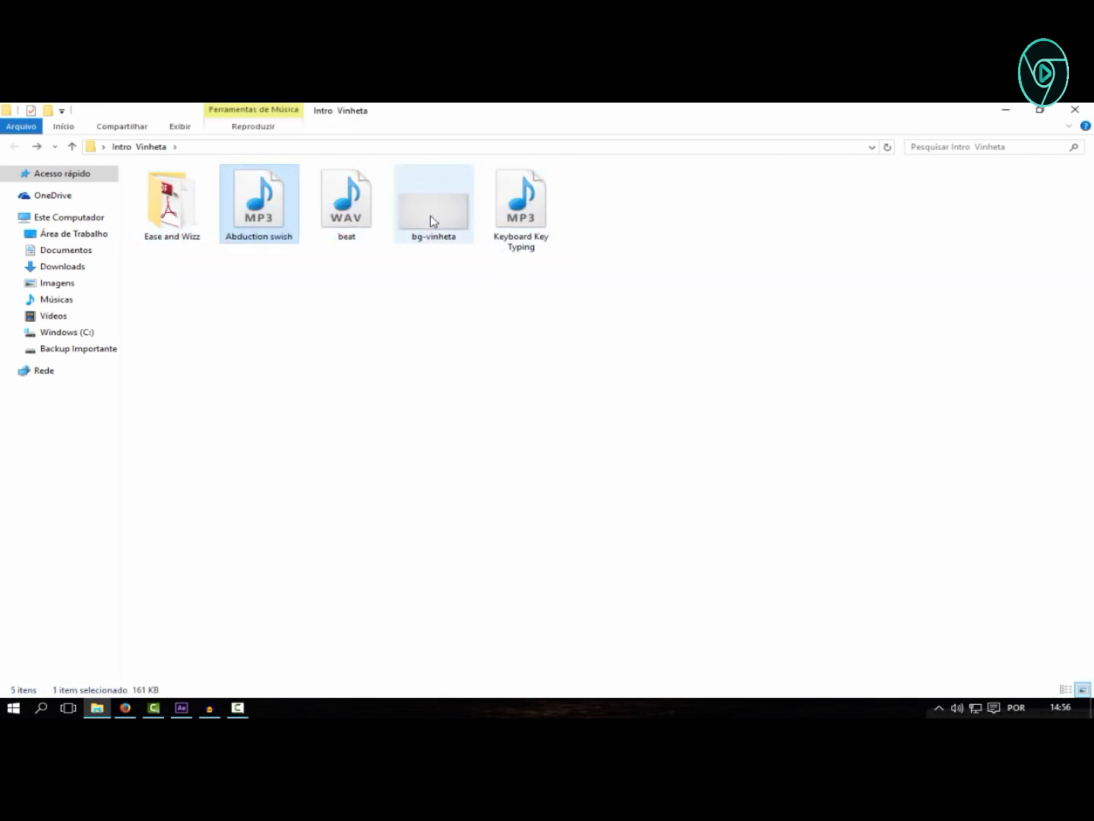
pyautogui.moveTo(427, 221); pyautogui.dragTo(48, 336)
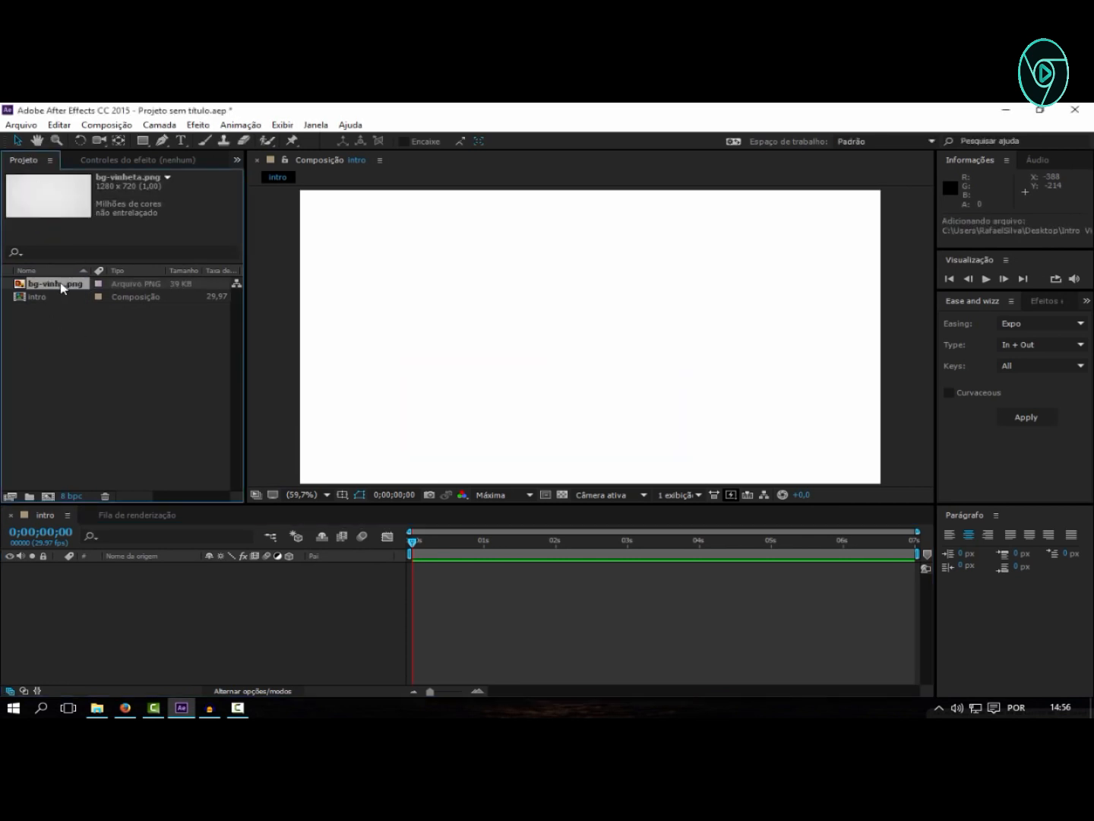
pyautogui.moveTo(53, 285); pyautogui.dragTo(71, 565)
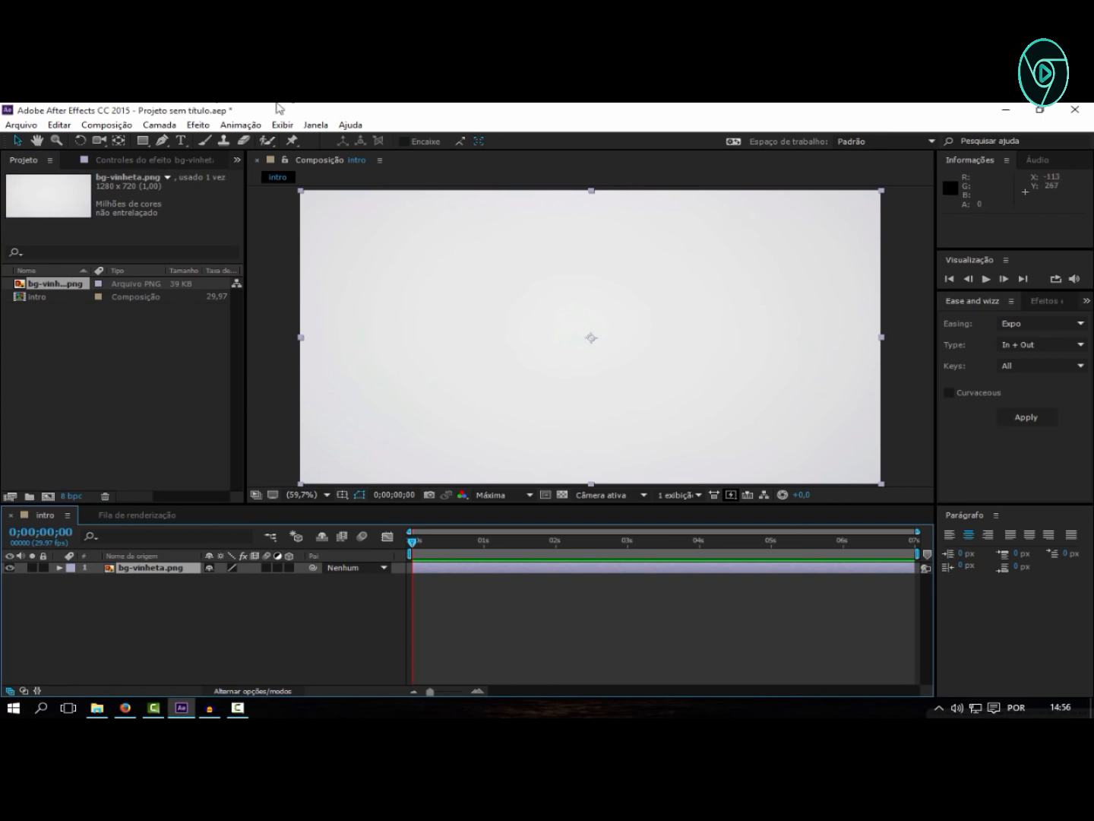
# - Start a new 1280 x 720 px solid layer in the intro composition and name it soido1
pyautogui.click(196, 626)
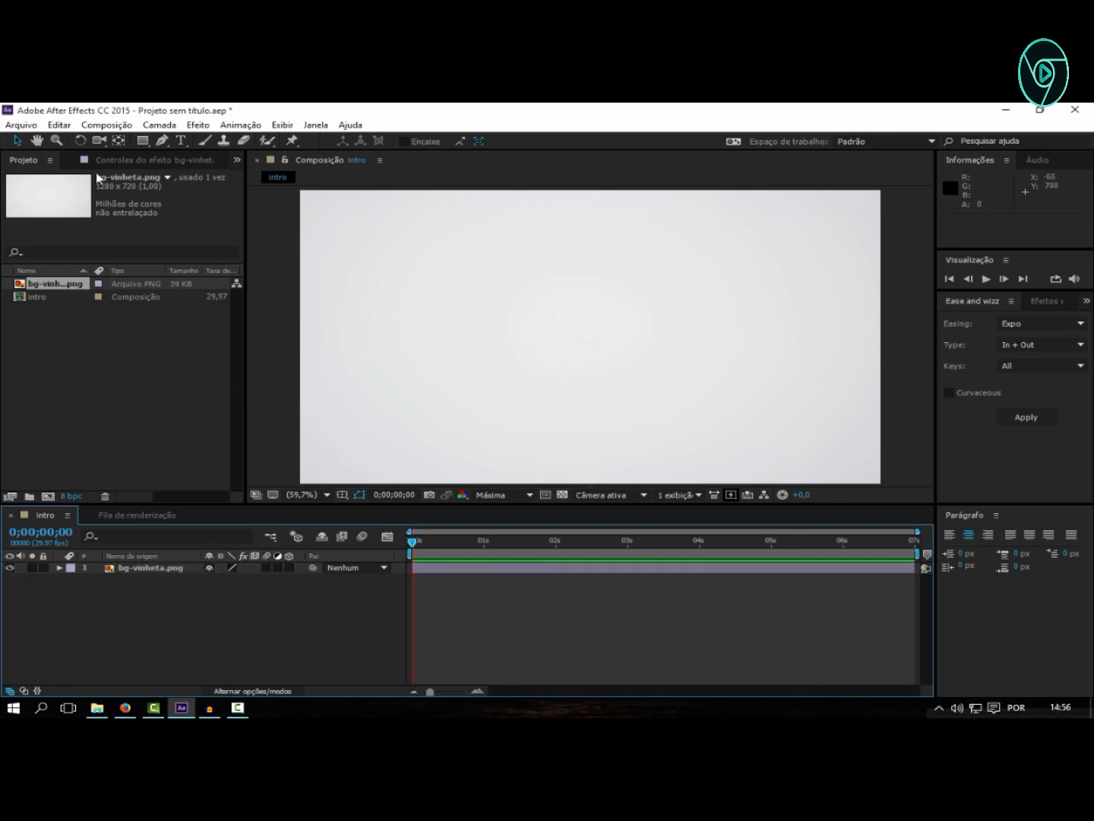
pyautogui.click(161, 125)
pyautogui.moveTo(398, 149)
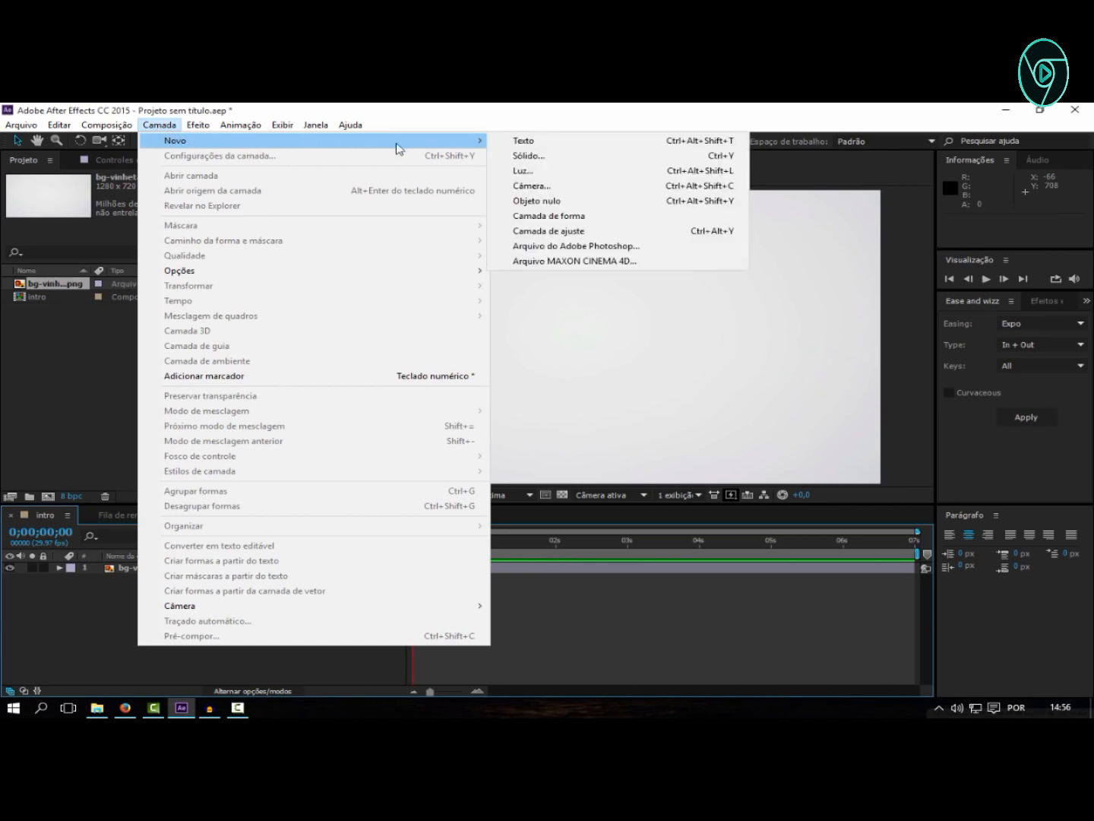
pyautogui.click(524, 158)
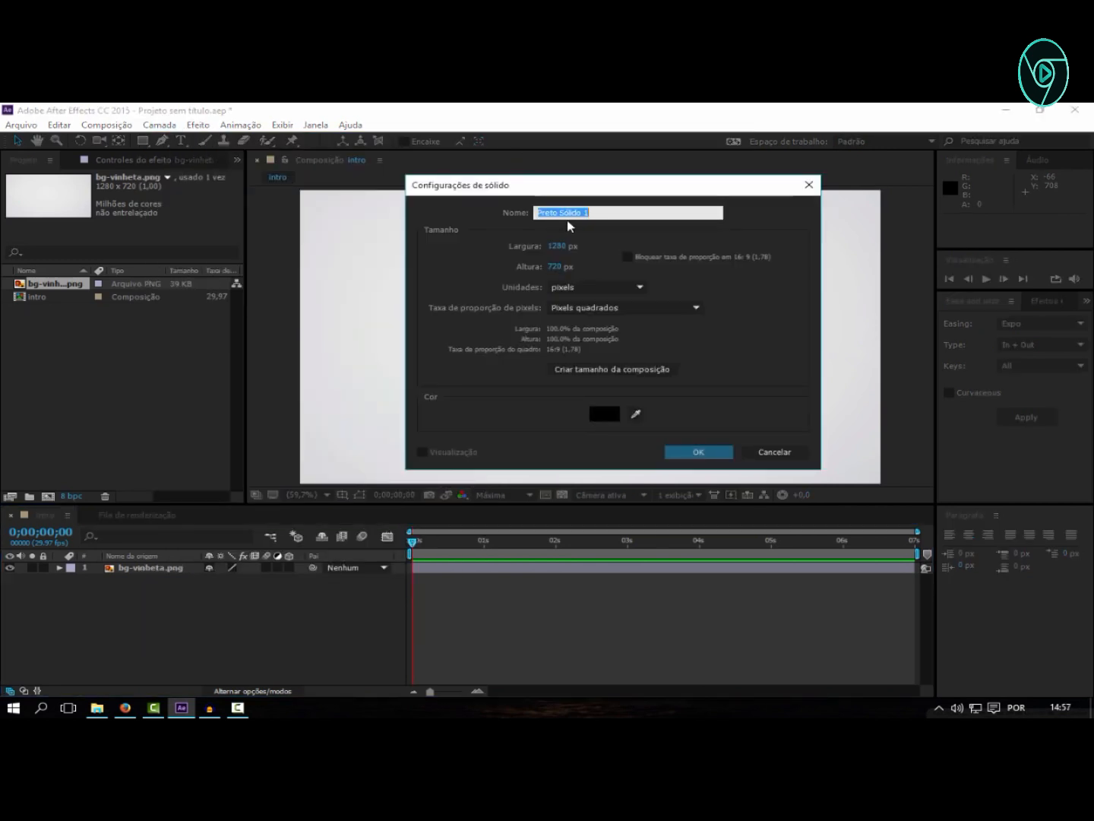
pyautogui.write('sooli')
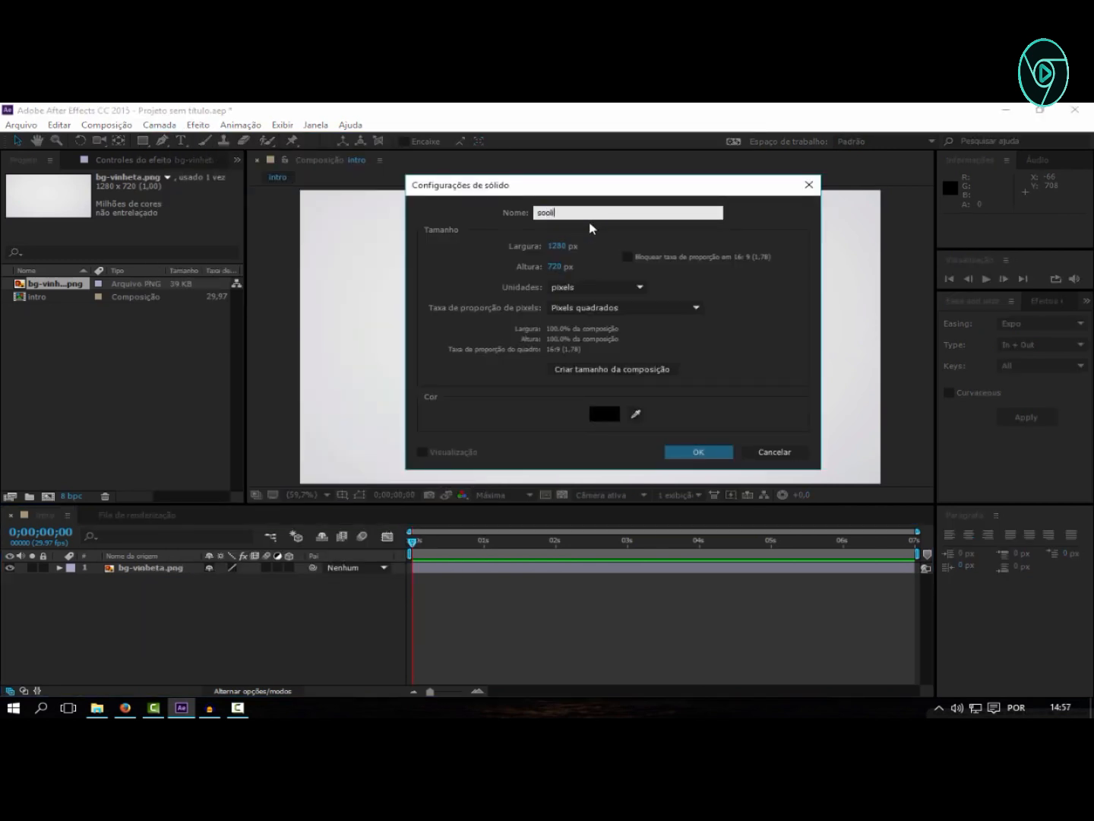
pyautogui.write('do1')
# - Switch to the flatuicolors.com page in Firefox, copy the Peter River colour code, and return to After Effects
pyautogui.click(125, 708)
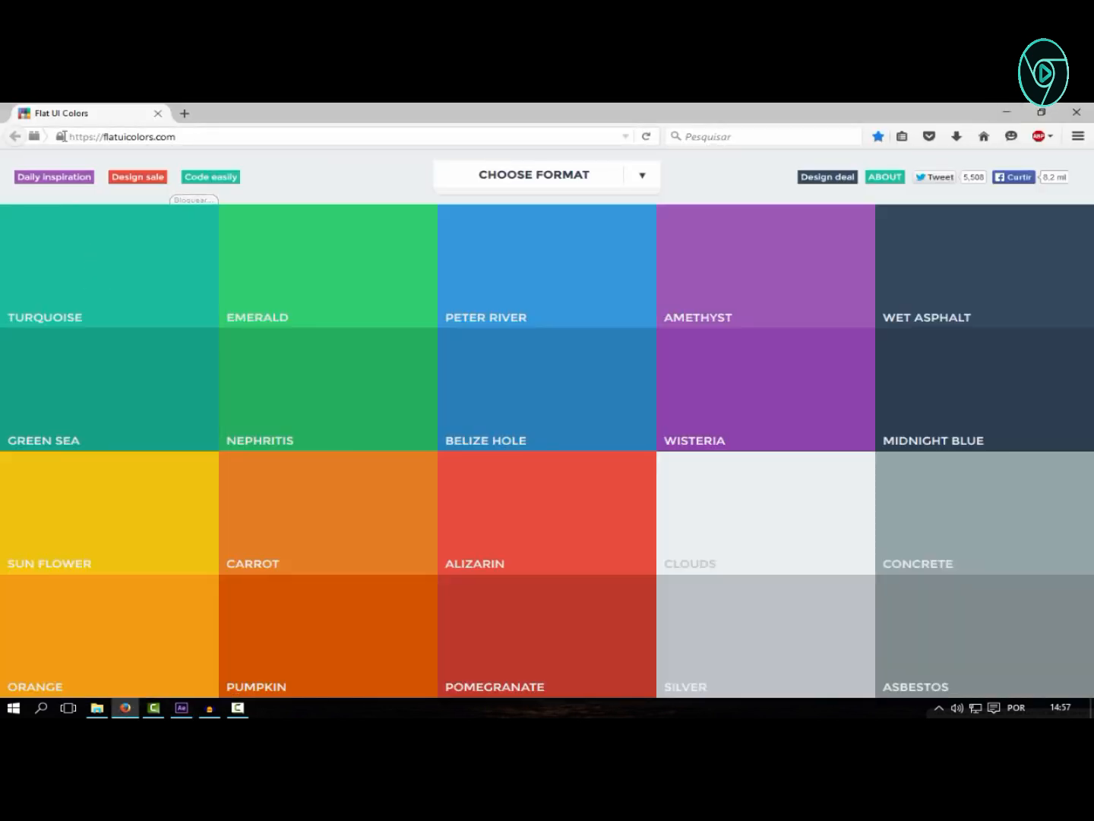
pyautogui.click(190, 137)
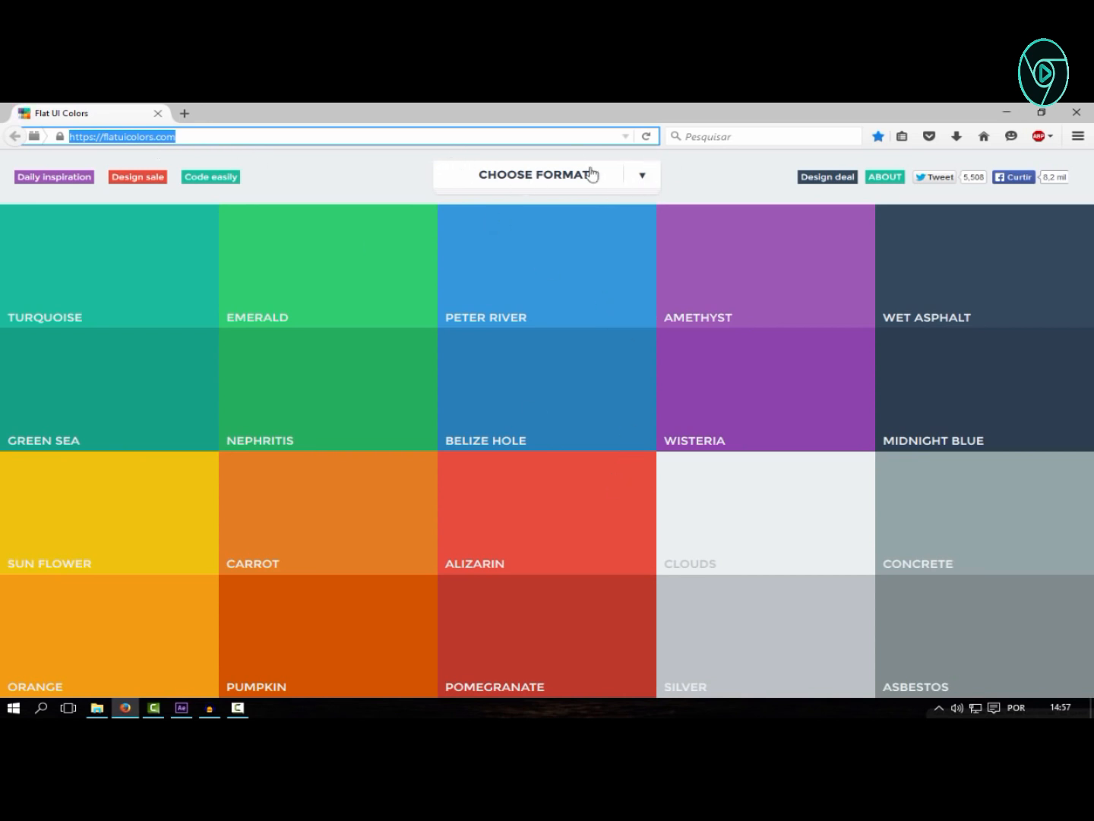
pyautogui.click(523, 272)
pyautogui.click(181, 708)
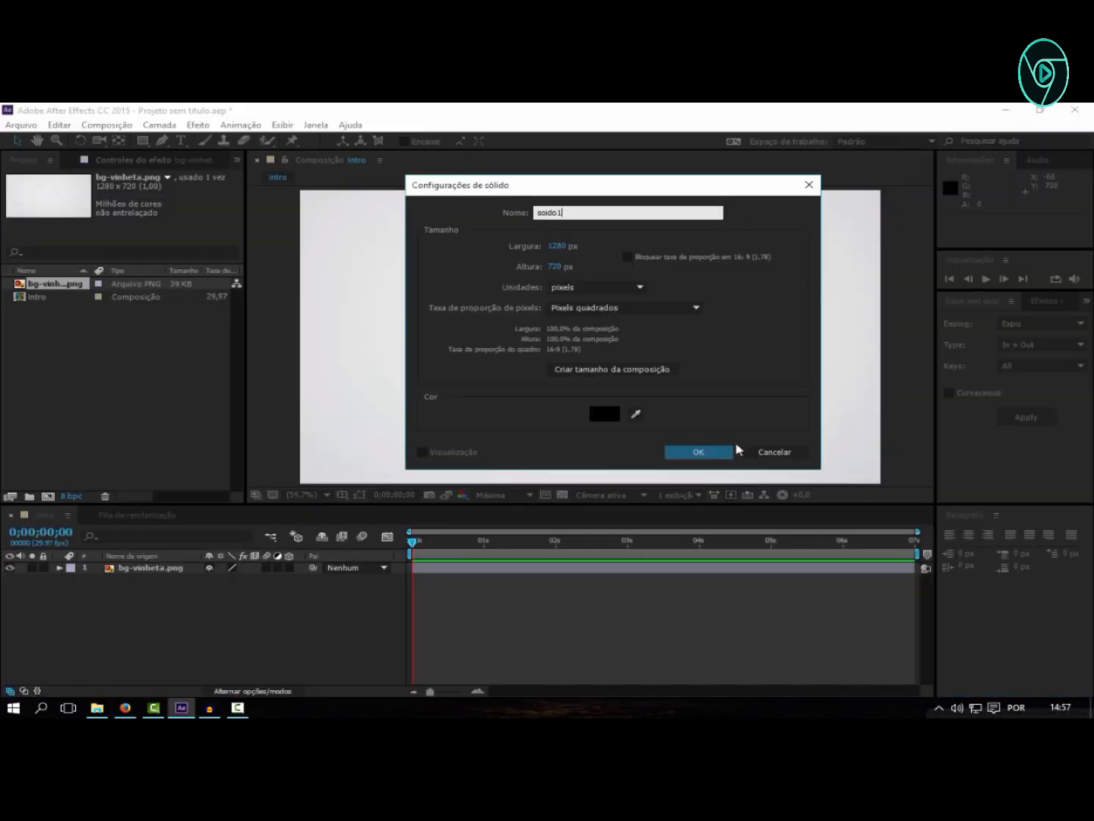
# - Set the solid's colour to 3498DB and create the layer
pyautogui.click(605, 413)
pyautogui.write('3498DB')
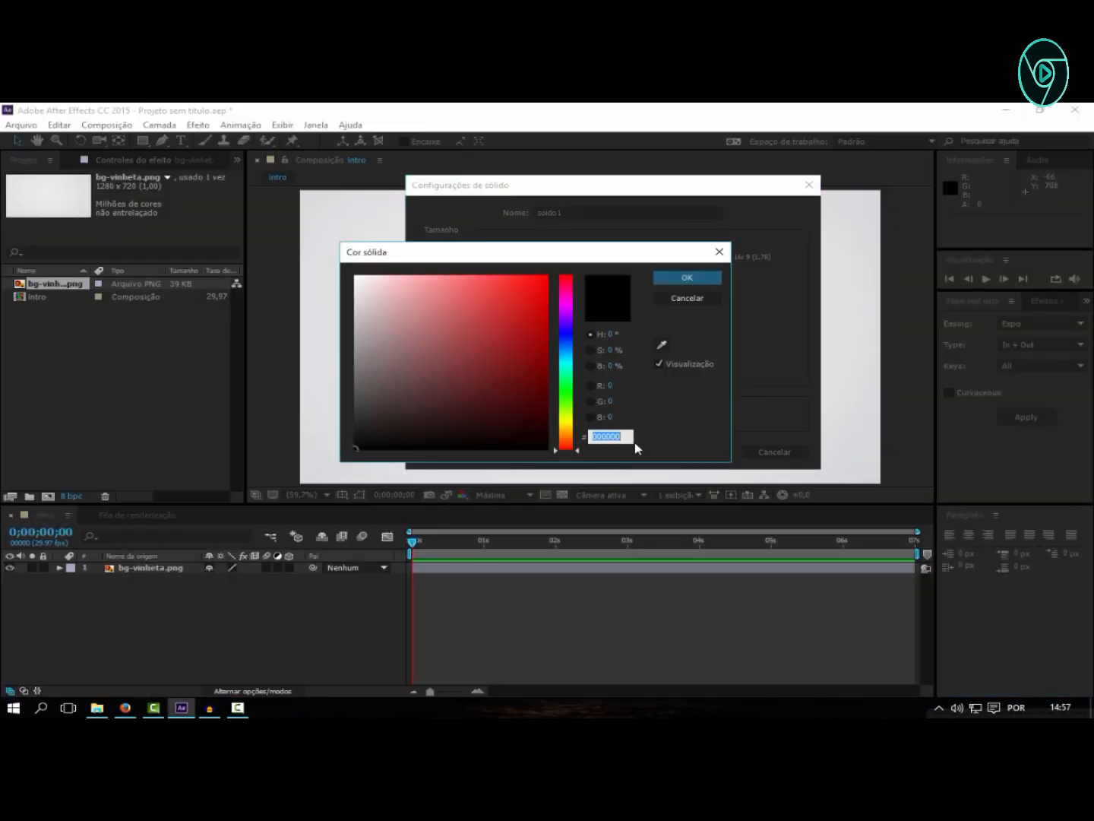
pyautogui.press('Tab')
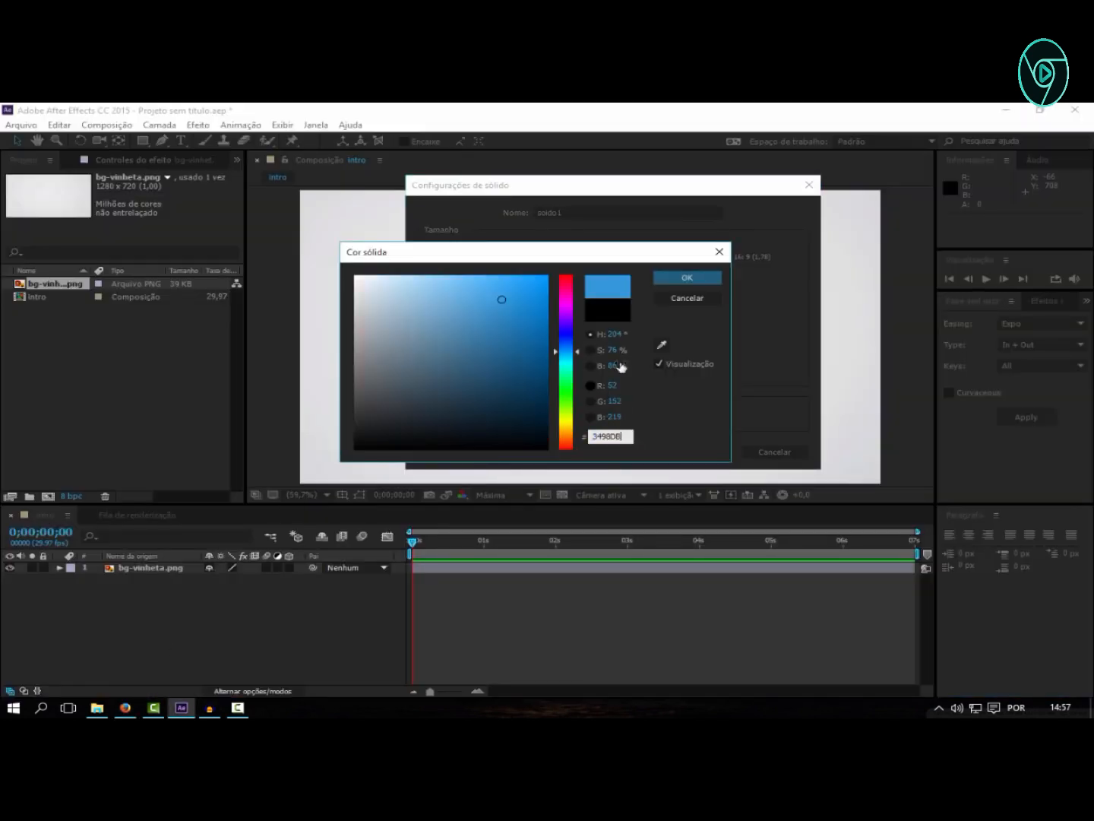
pyautogui.click(669, 287)
pyautogui.click(693, 449)
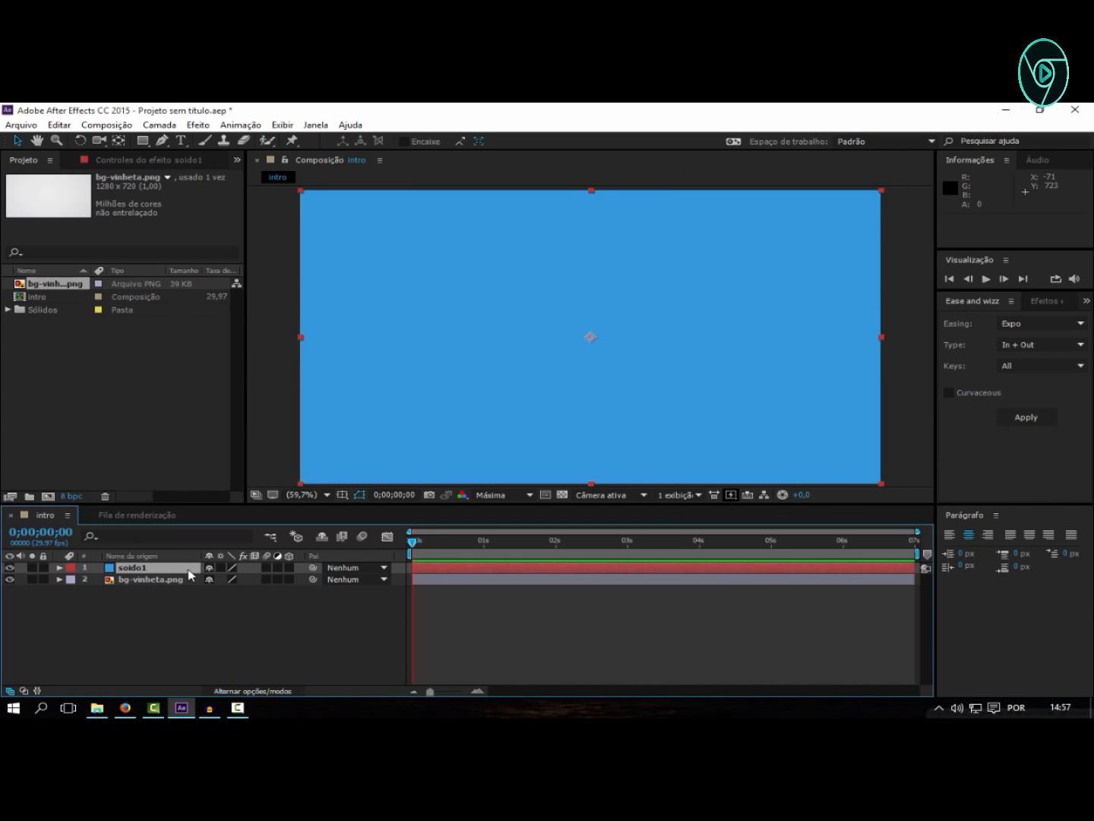
# - Set the soido1 layer's position to -660, 360 and enable position keyframing at 0;00;00;00
pyautogui.press('p')
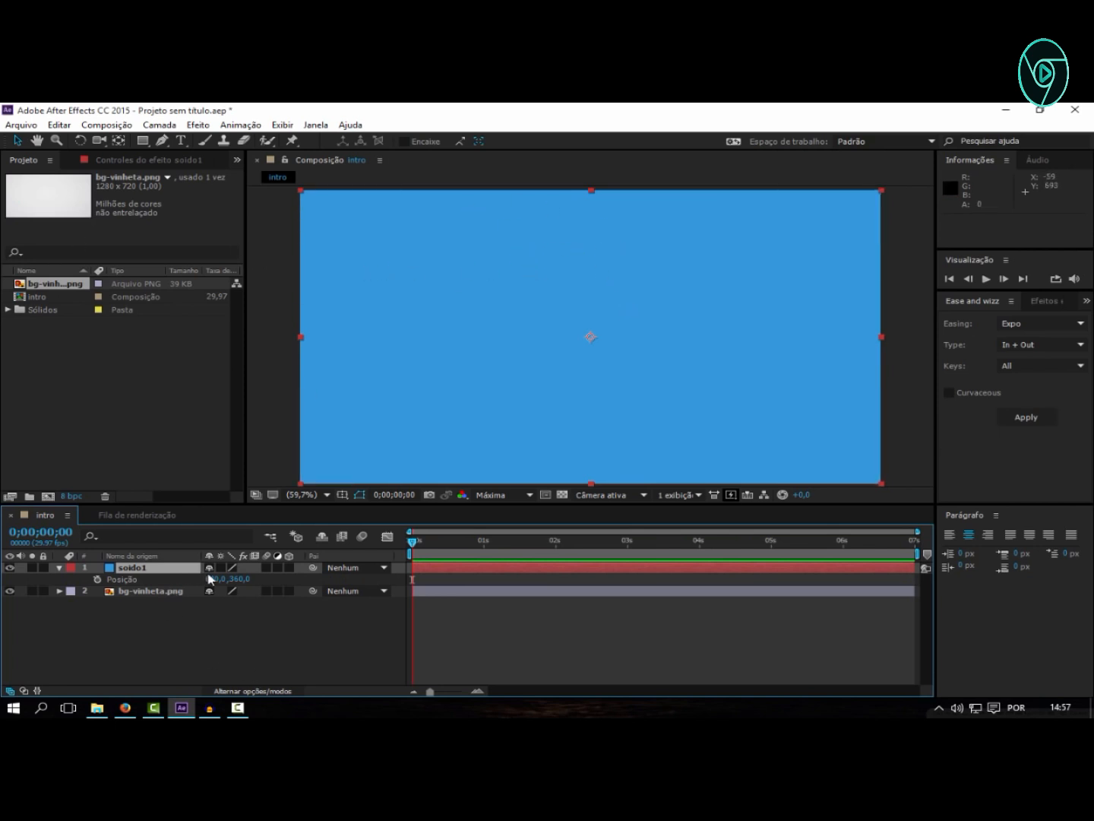
pyautogui.moveTo(213, 582)
pyautogui.mouseDown()
pyautogui.moveTo(218, 599)
pyautogui.moveTo(203, 585)
pyautogui.moveTo(228, 587)
pyautogui.moveTo(206, 588)
pyautogui.mouseUp()
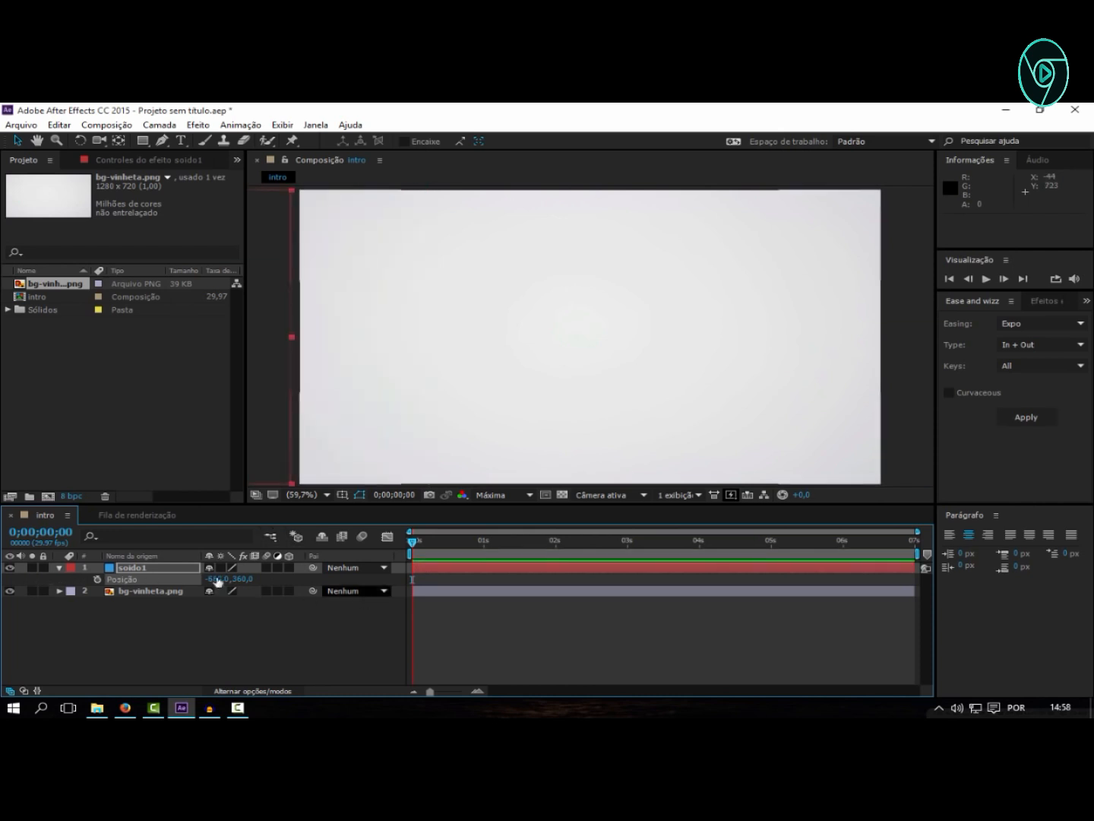
pyautogui.click(97, 582)
# - Add a second position keyframe on the soido1 layer at 0;00;00;22 with the position 639, 360
pyautogui.click(440, 540)
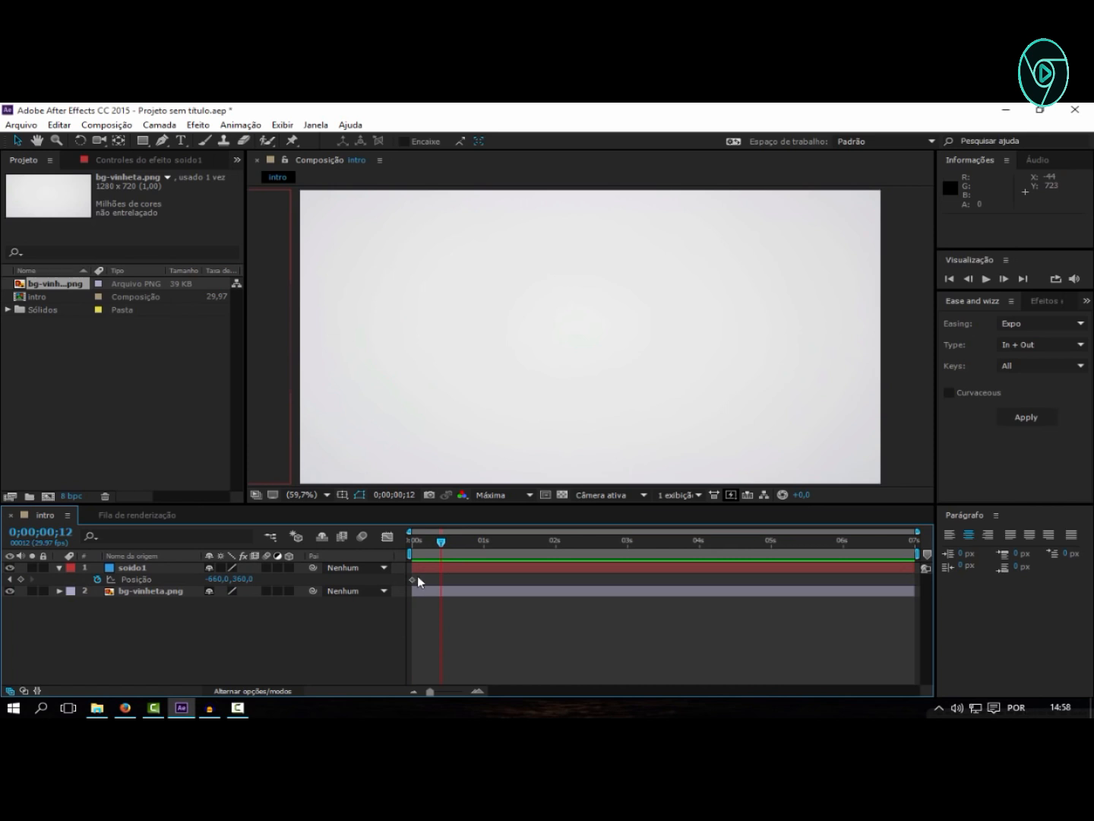
pyautogui.click(413, 577)
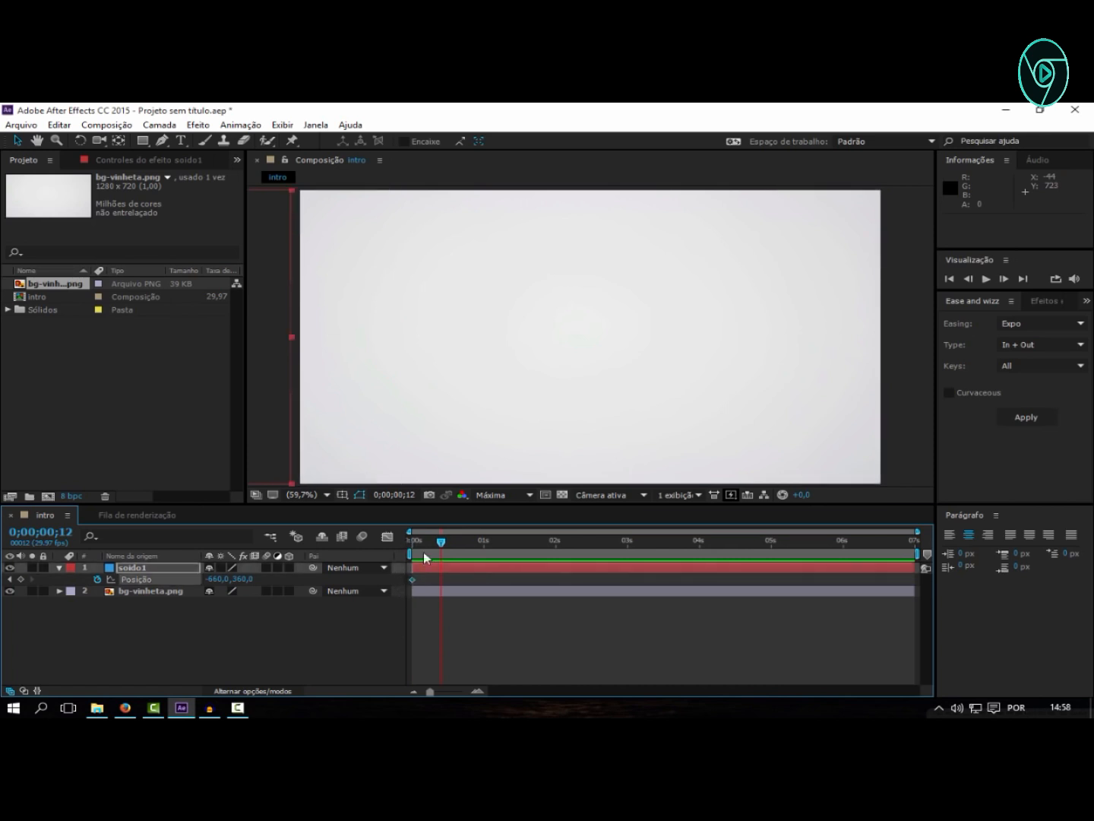
pyautogui.moveTo(440, 544); pyautogui.dragTo(398, 552)
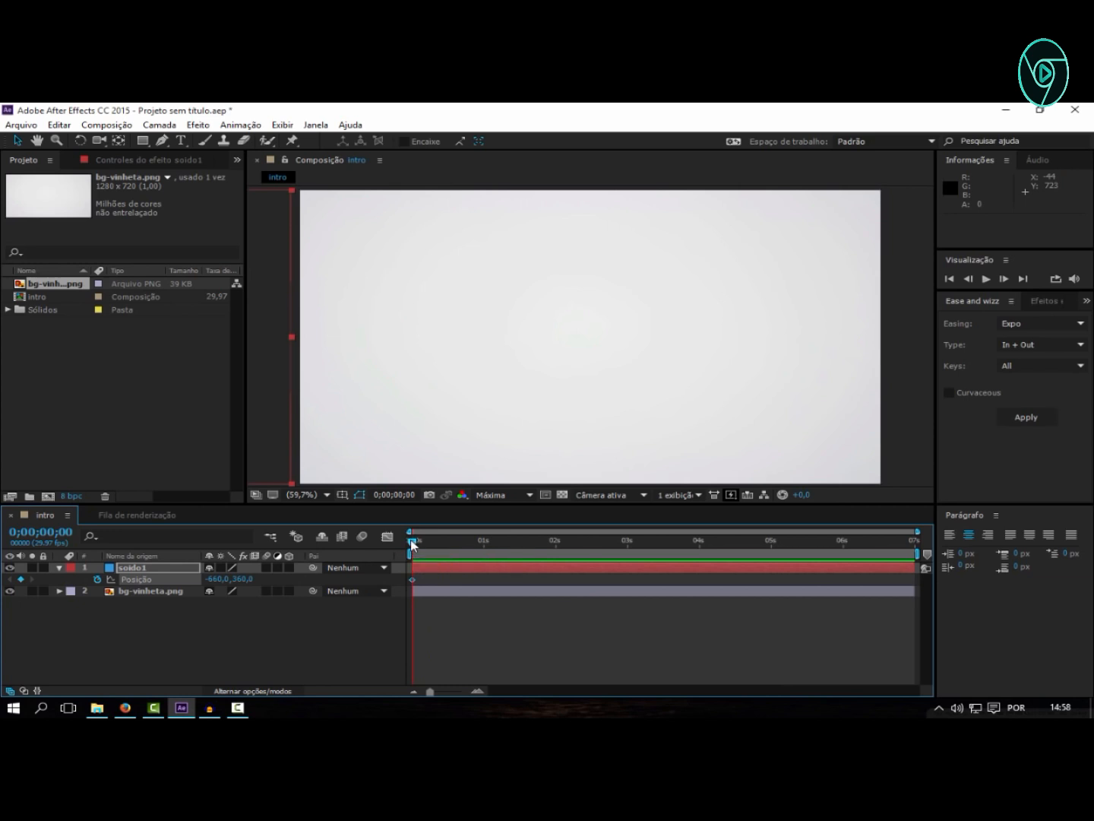
pyautogui.moveTo(414, 543); pyautogui.dragTo(468, 546)
pyautogui.moveTo(462, 543)
pyautogui.mouseDown()
pyautogui.moveTo(415, 550)
pyautogui.moveTo(479, 558)
pyautogui.mouseUp()
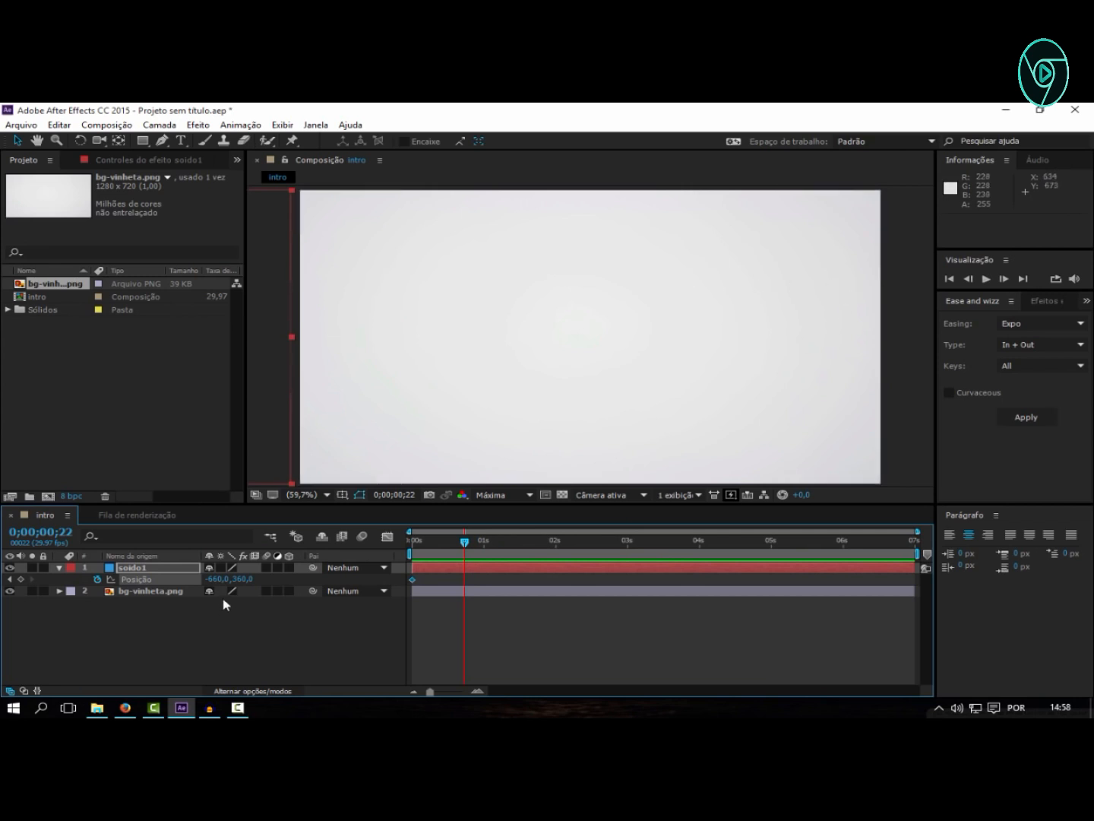
pyautogui.moveTo(215, 578)
pyautogui.mouseDown()
pyautogui.moveTo(203, 583)
pyautogui.moveTo(327, 589)
pyautogui.moveTo(212, 585)
pyautogui.moveTo(223, 579)
pyautogui.mouseUp()
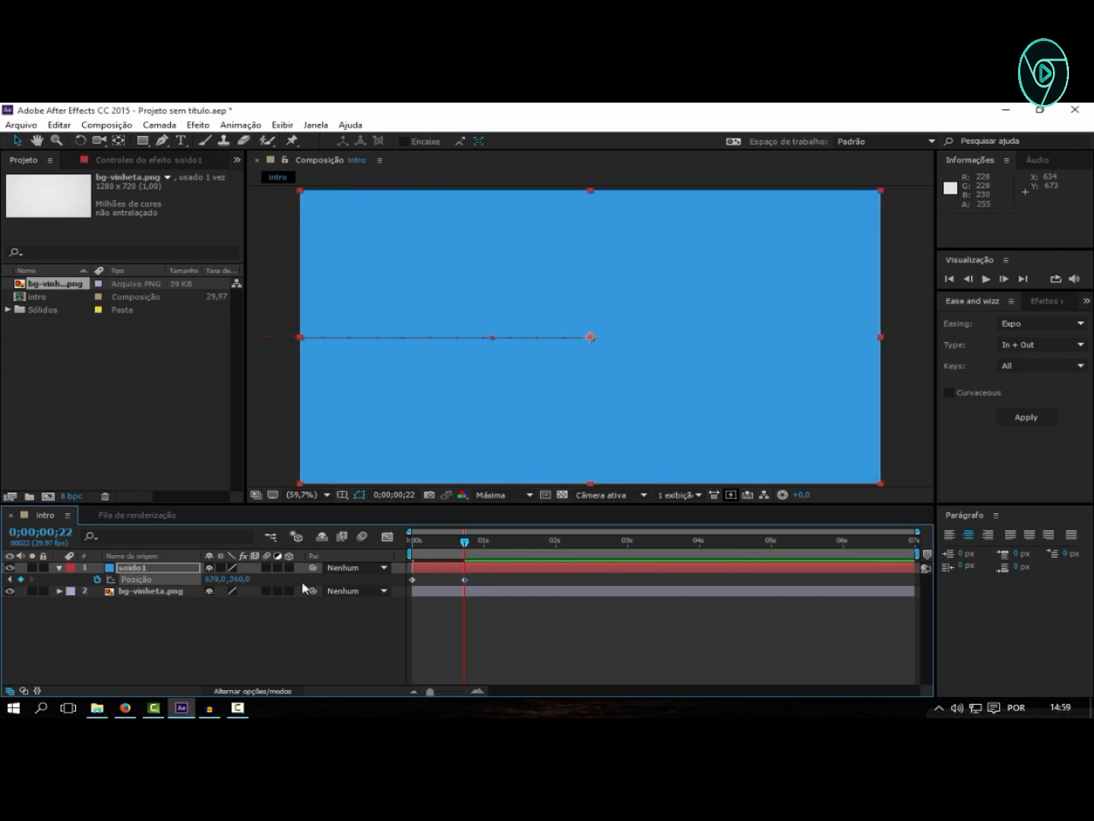
pyautogui.click(477, 577)
pyautogui.click(462, 568)
pyautogui.click(297, 654)
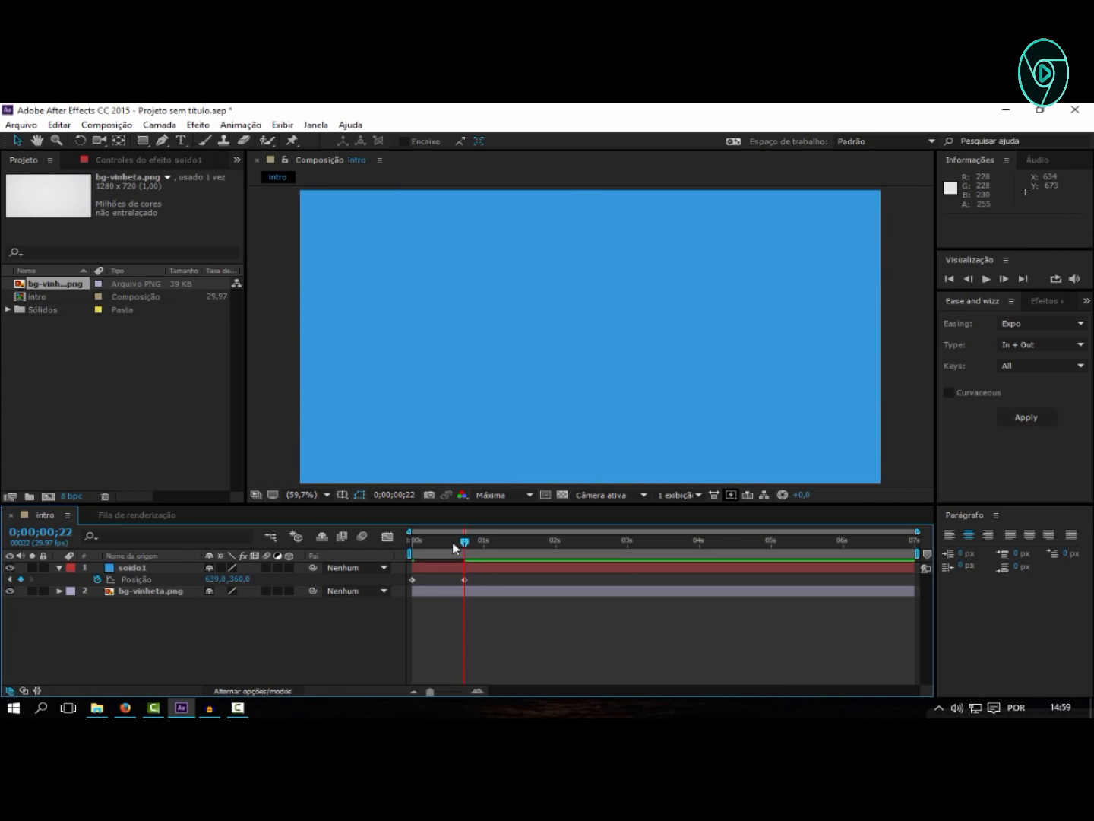
# - Preview the solid's slide-in animation from the start of the composition
pyautogui.press('Home')
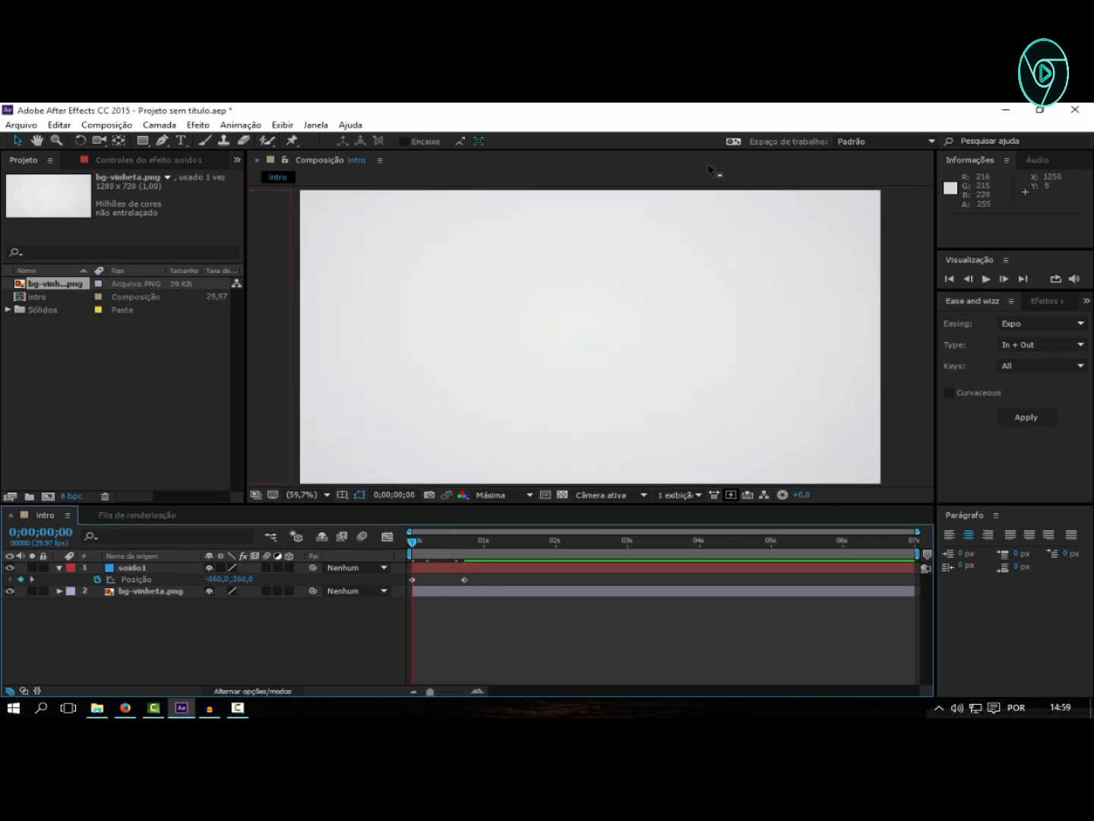
pyautogui.click(985, 278)
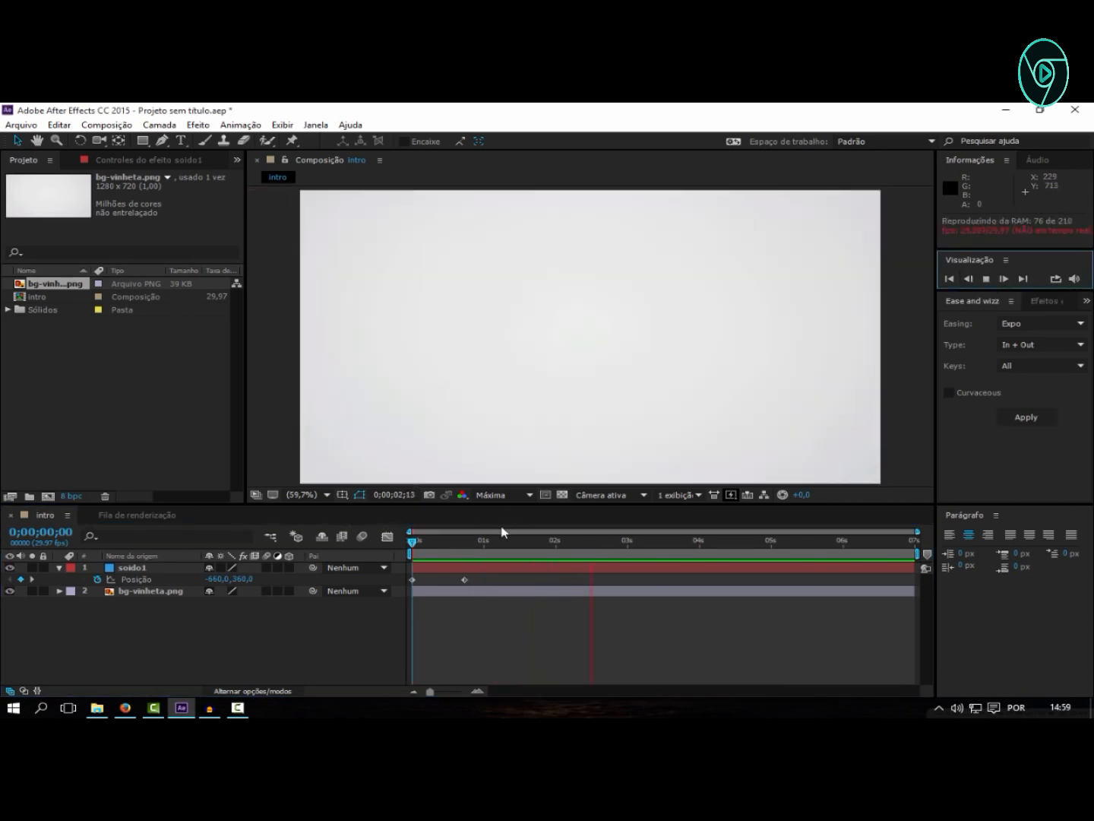
pyautogui.press('space')
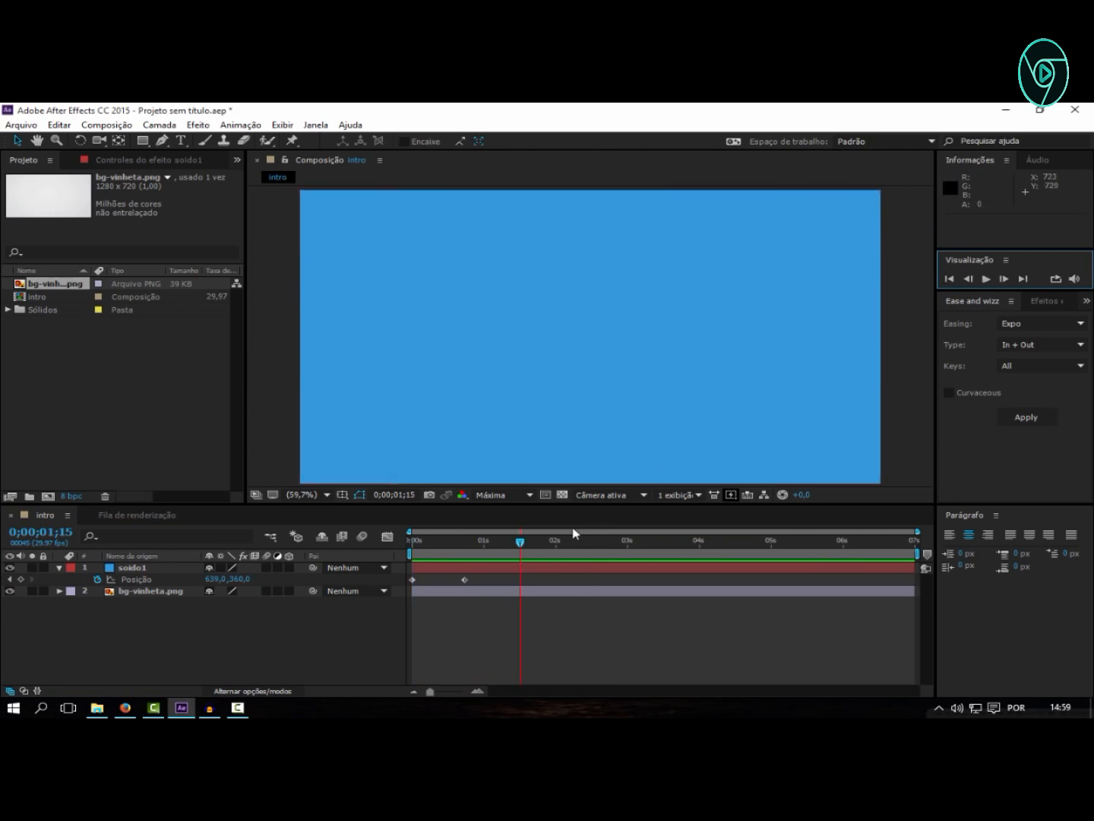
# - Return to 0;00;00;22, collapse the soido1 layer's properties, and add a text layer reading "DICAS" in the composition
pyautogui.moveTo(519, 543); pyautogui.dragTo(470, 555)
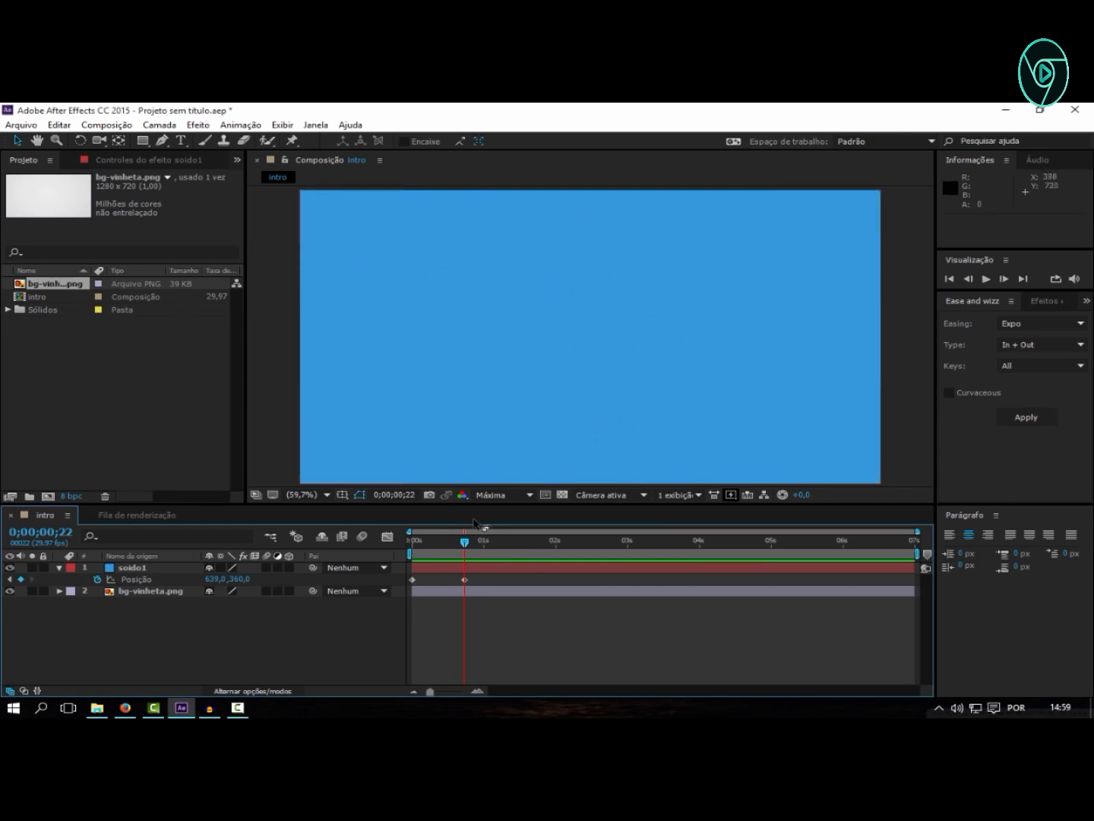
pyautogui.click(59, 568)
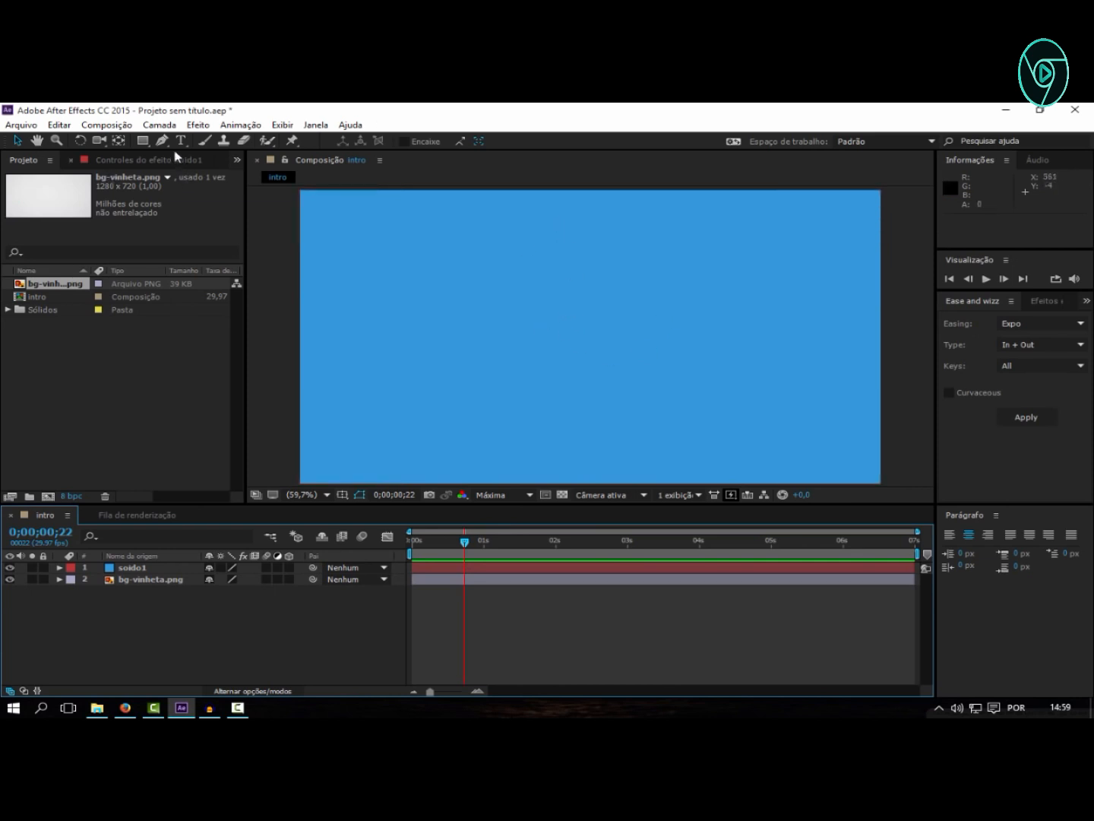
pyautogui.moveTo(182, 141); pyautogui.dragTo(254, 144)
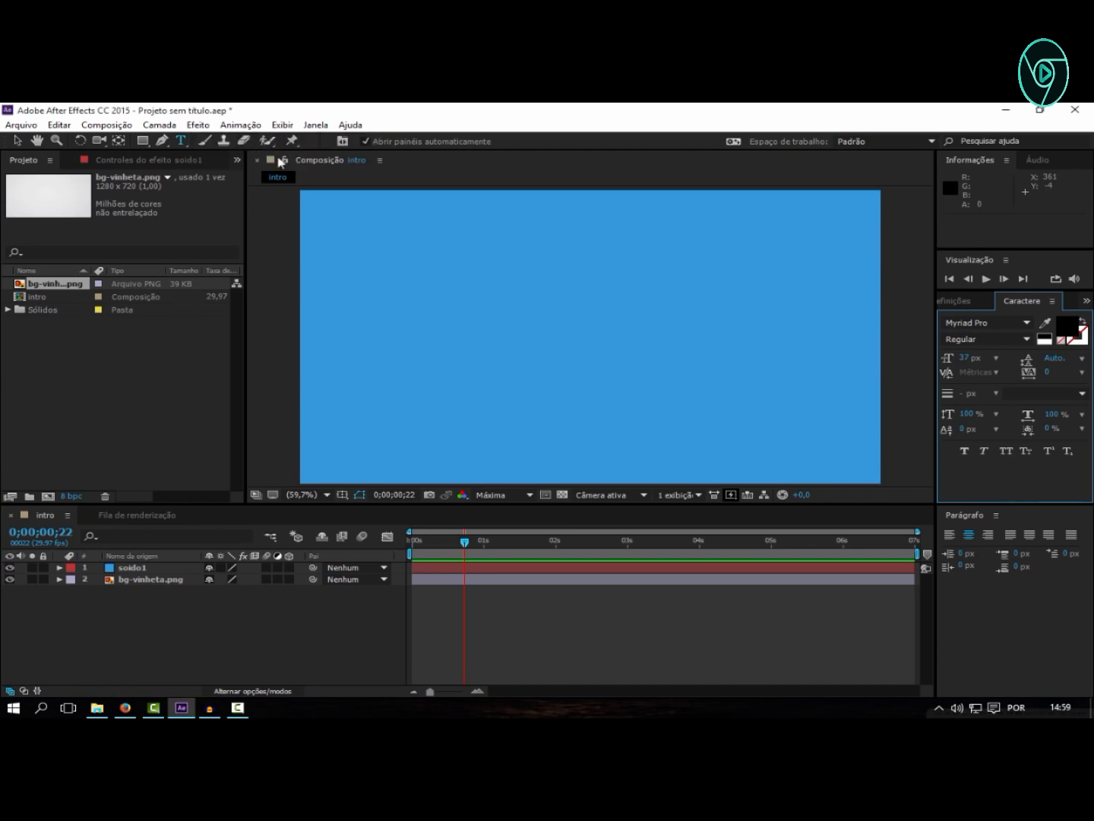
pyautogui.click(502, 304)
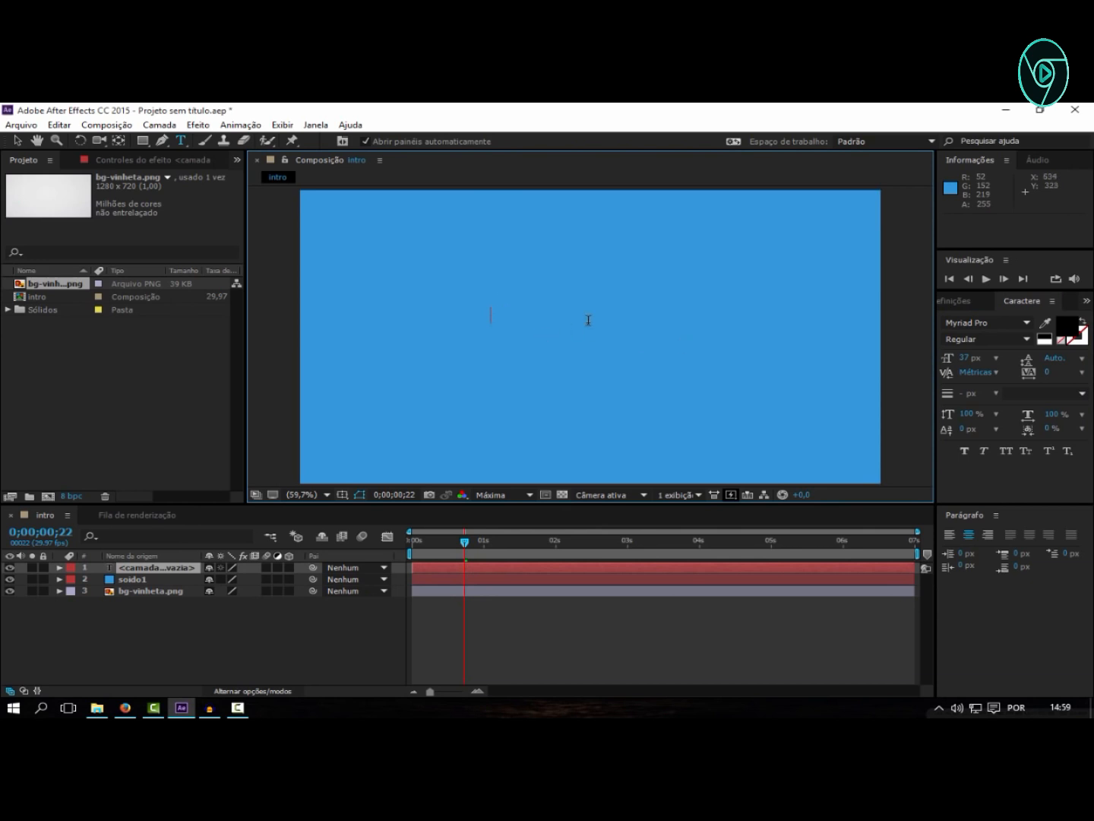
pyautogui.write('DICAS')
# - Format the DICAS text with a white fill, a size of 120 px and the Bold style
pyautogui.moveTo(516, 318); pyautogui.dragTo(460, 319)
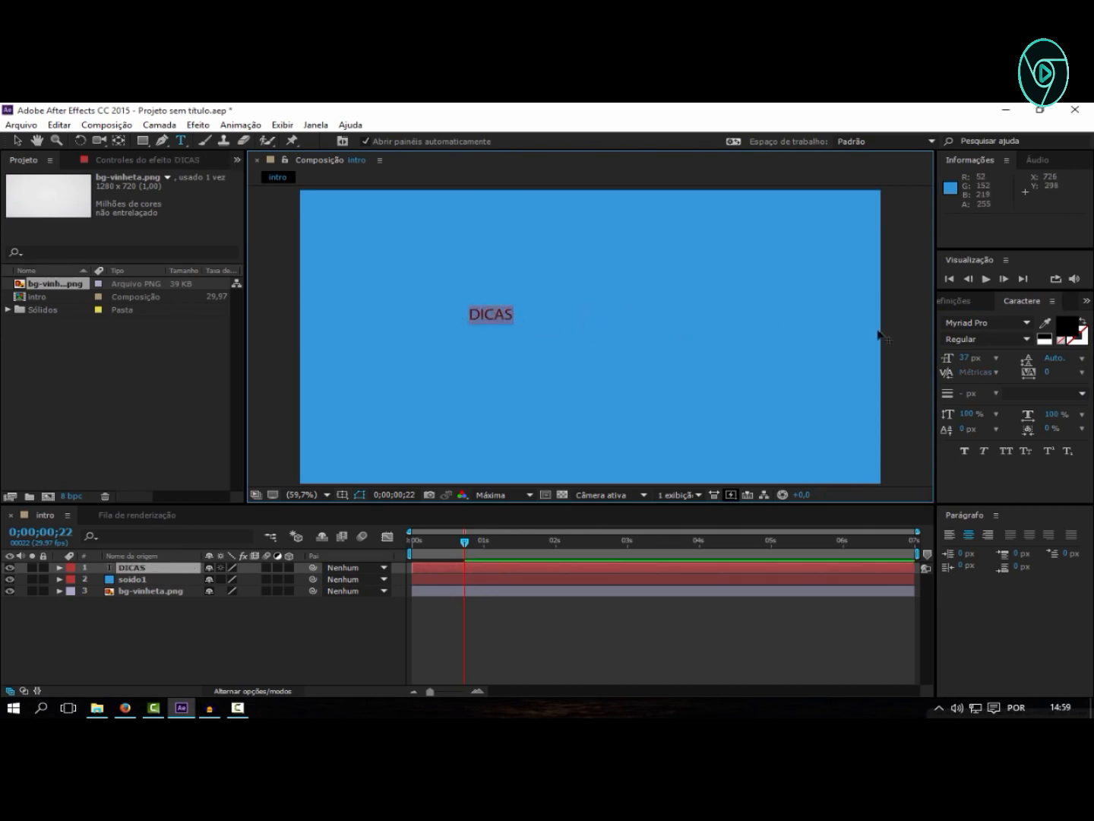
pyautogui.click(1067, 326)
pyautogui.click(356, 276)
pyautogui.click(672, 278)
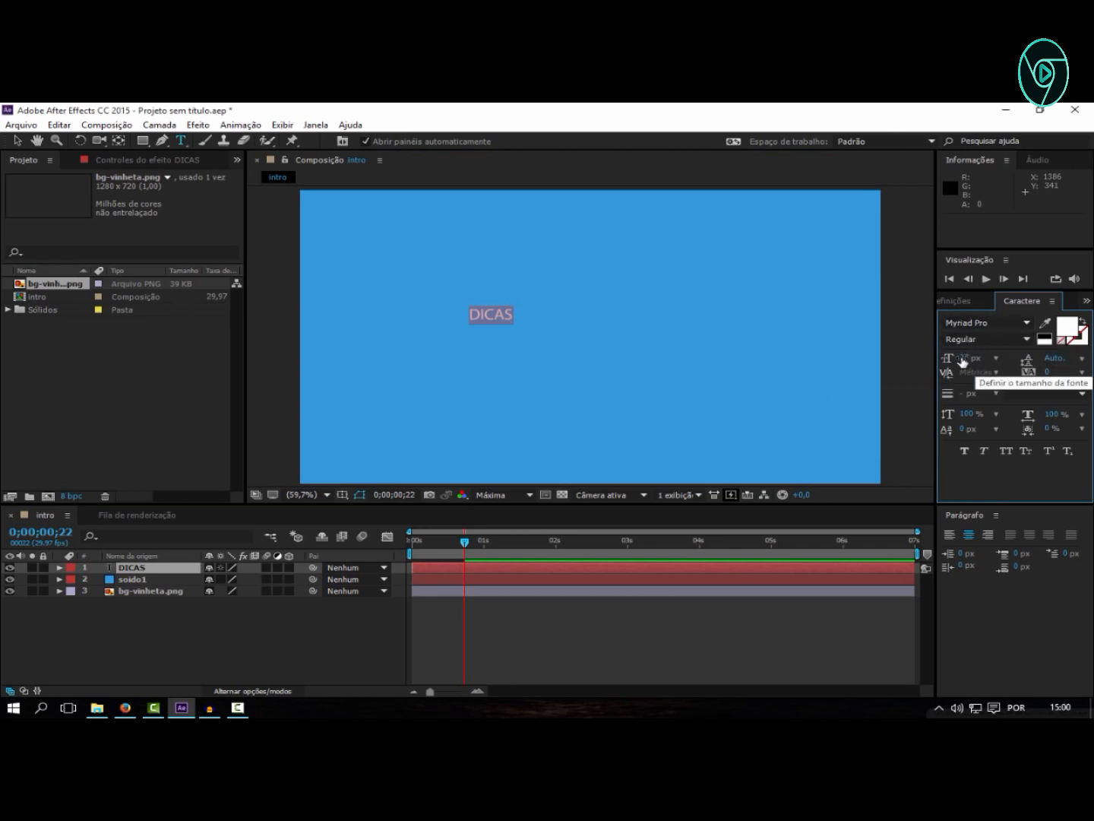
pyautogui.moveTo(962, 363); pyautogui.dragTo(981, 358)
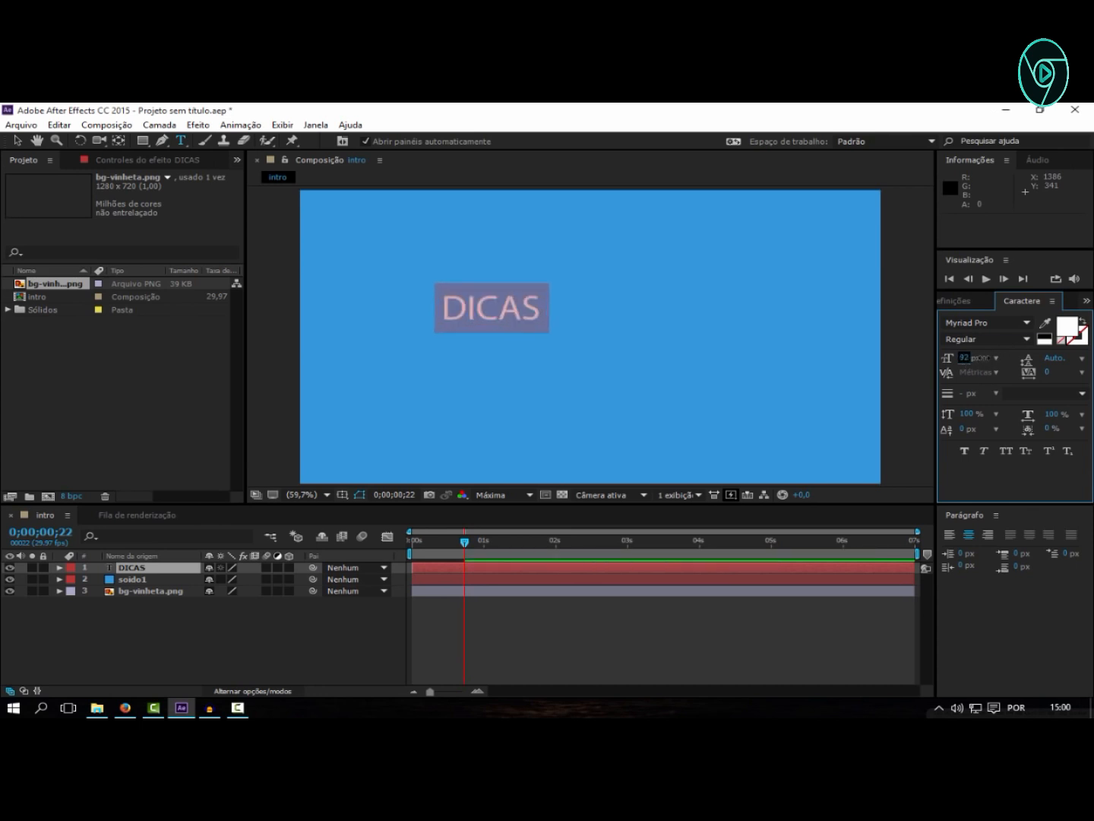
pyautogui.click(1018, 339)
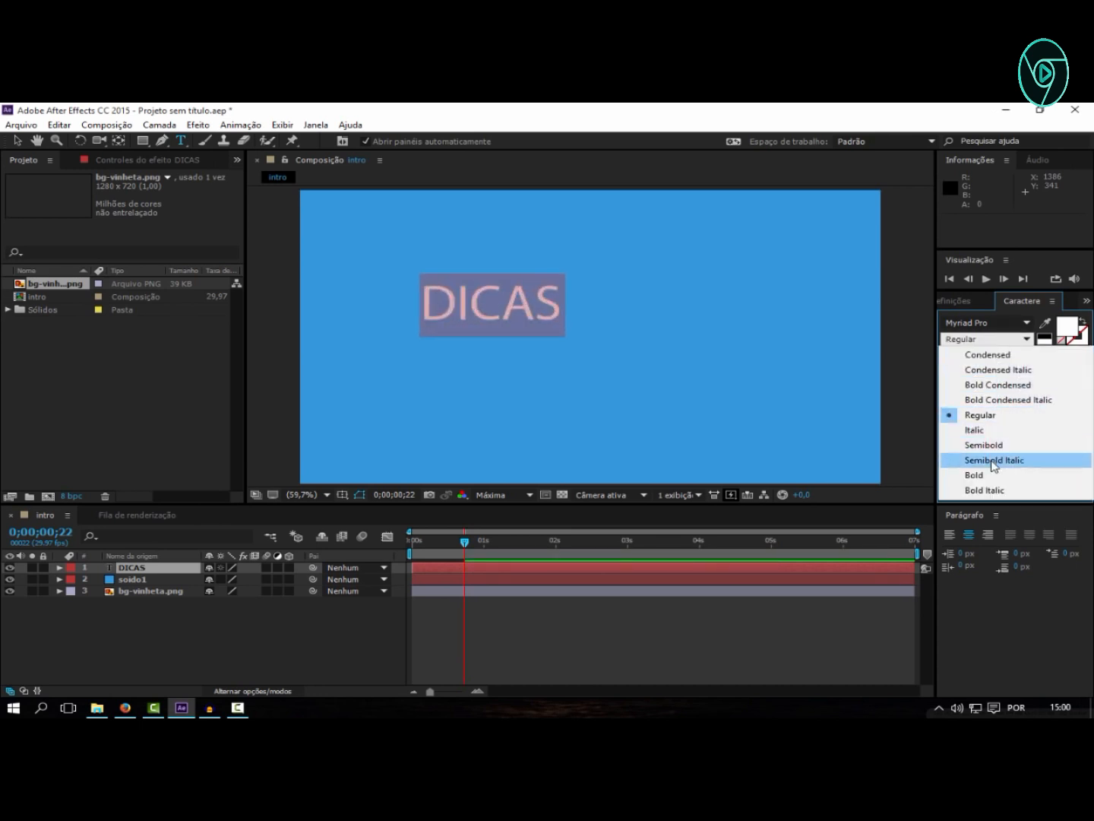
pyautogui.click(969, 474)
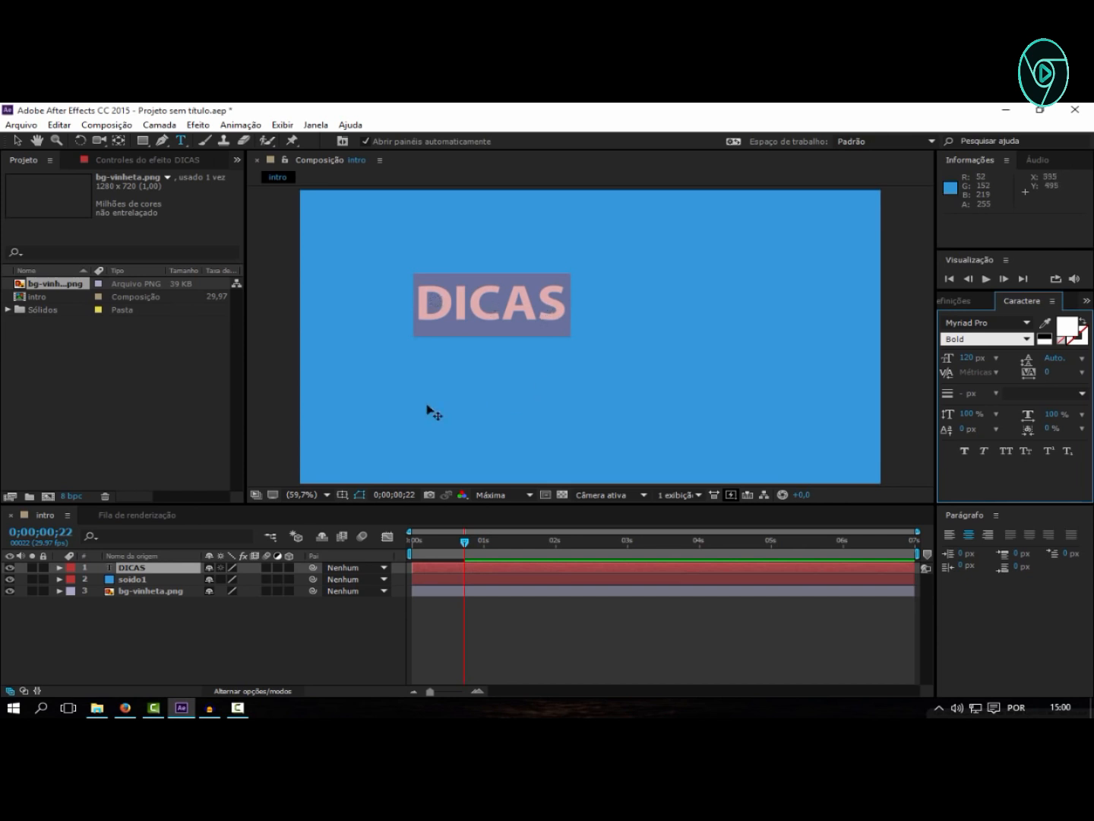
# - Show the title/action safe margins and move the DICAS text near the frame's centre, at about 624.6, 381.8
pyautogui.click(343, 496)
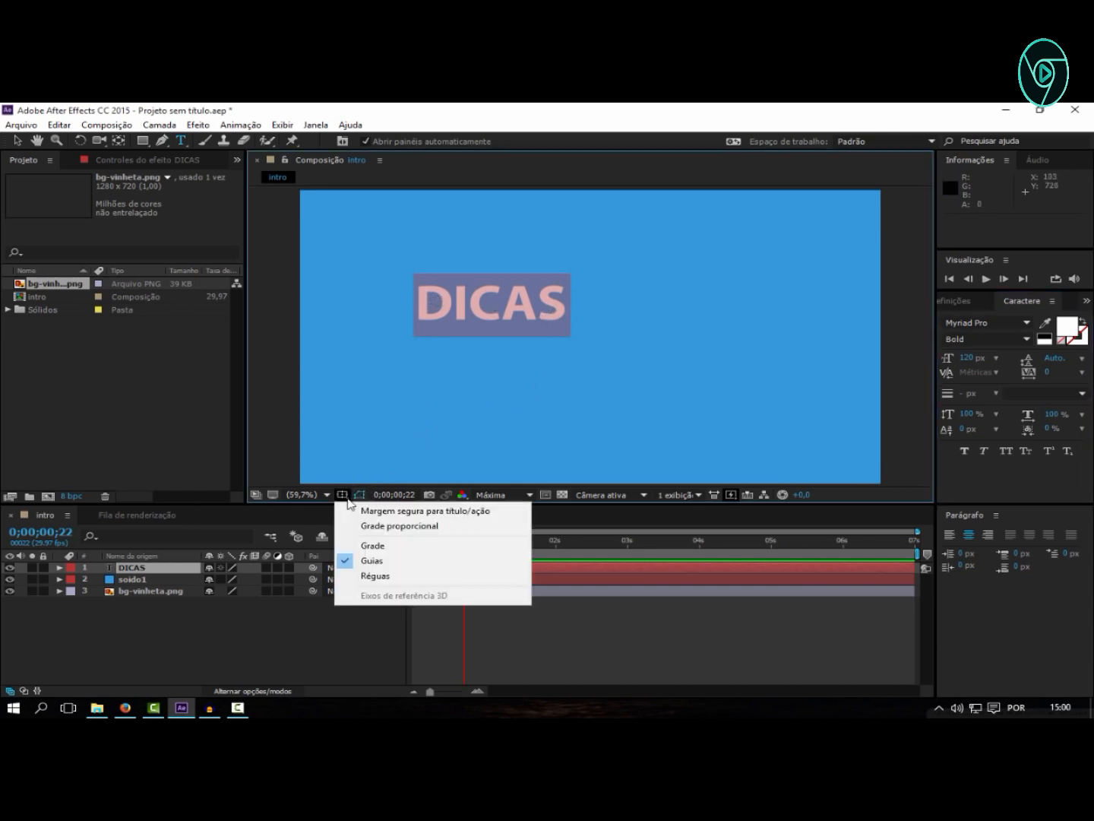
pyautogui.click(410, 511)
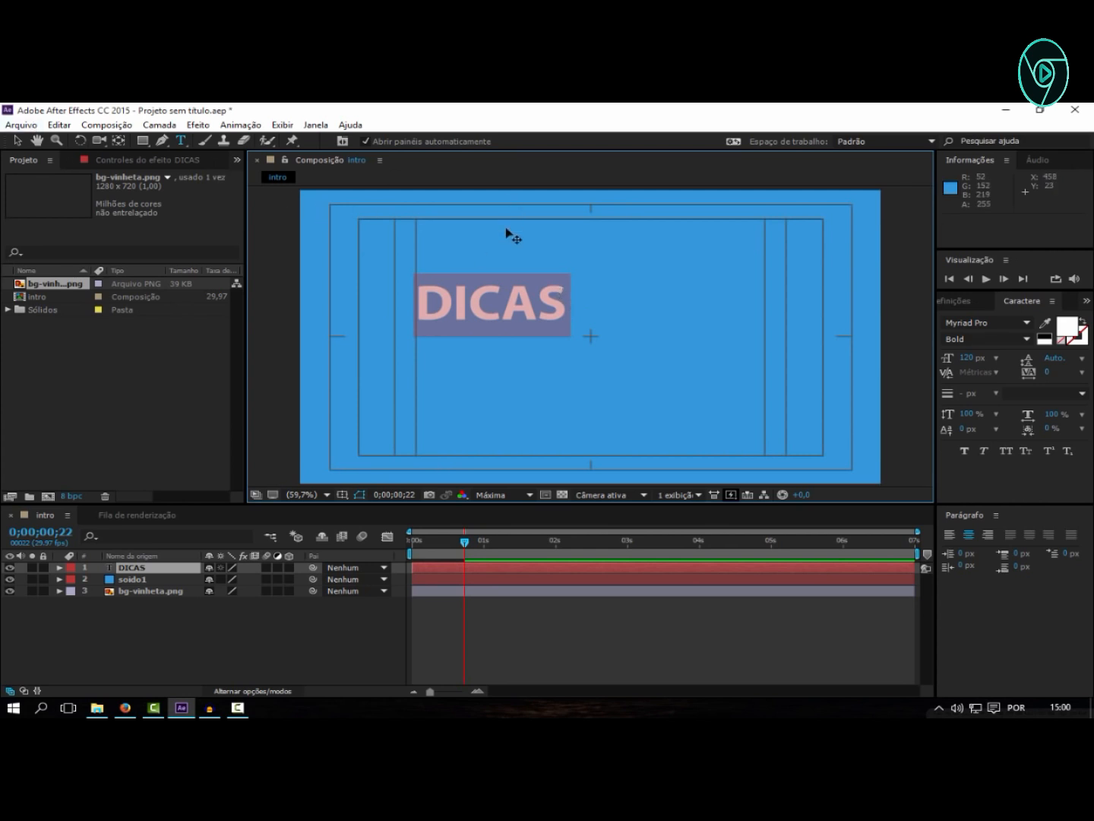
pyautogui.click(15, 142)
pyautogui.moveTo(511, 297); pyautogui.dragTo(608, 324)
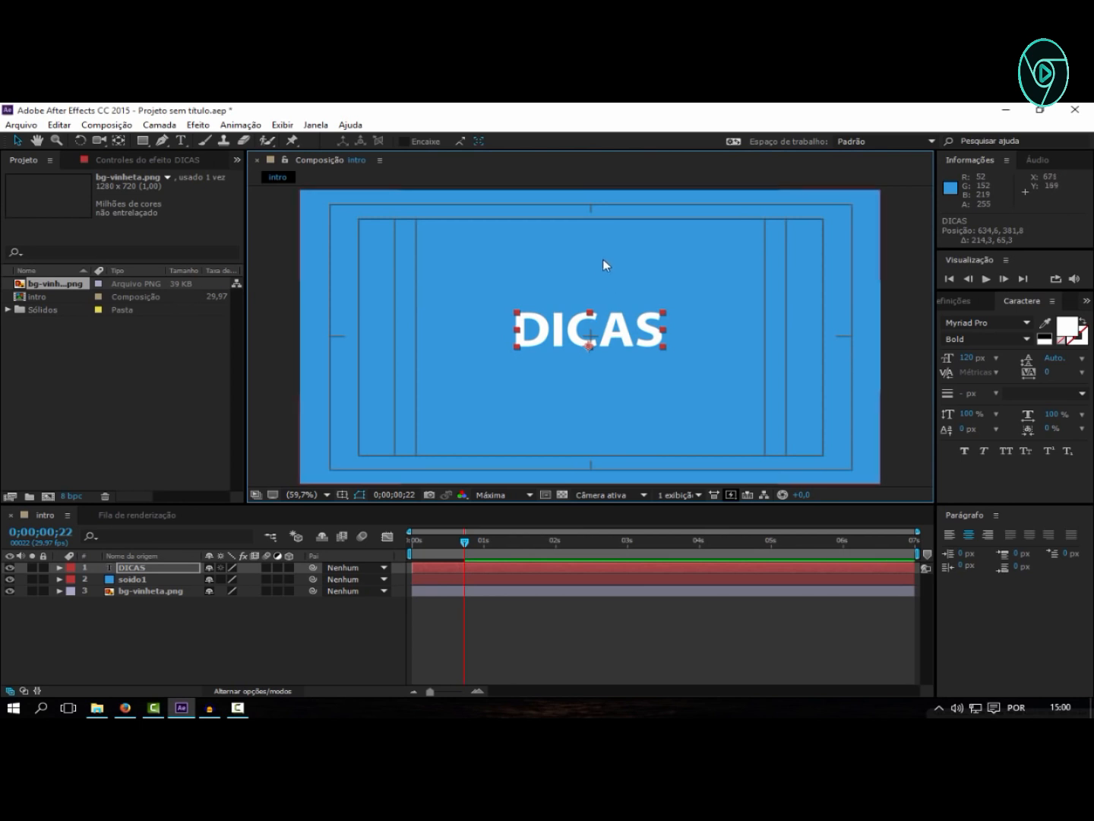
pyautogui.press('Left')
pyautogui.press('Left')
pyautogui.press('Left')
pyautogui.press('Left')
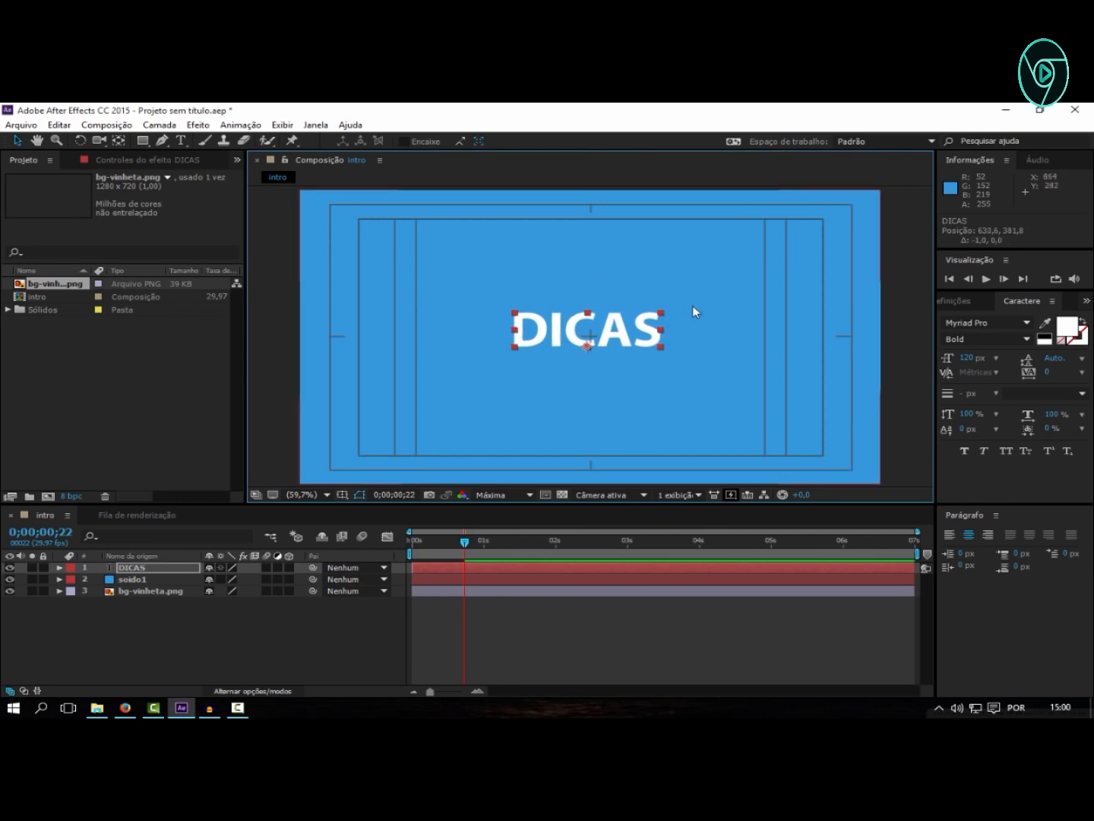
pyautogui.press('Left')
pyautogui.press('Left')
pyautogui.press('Left')
pyautogui.press('Left')
pyautogui.press('Left')
pyautogui.press('Left')
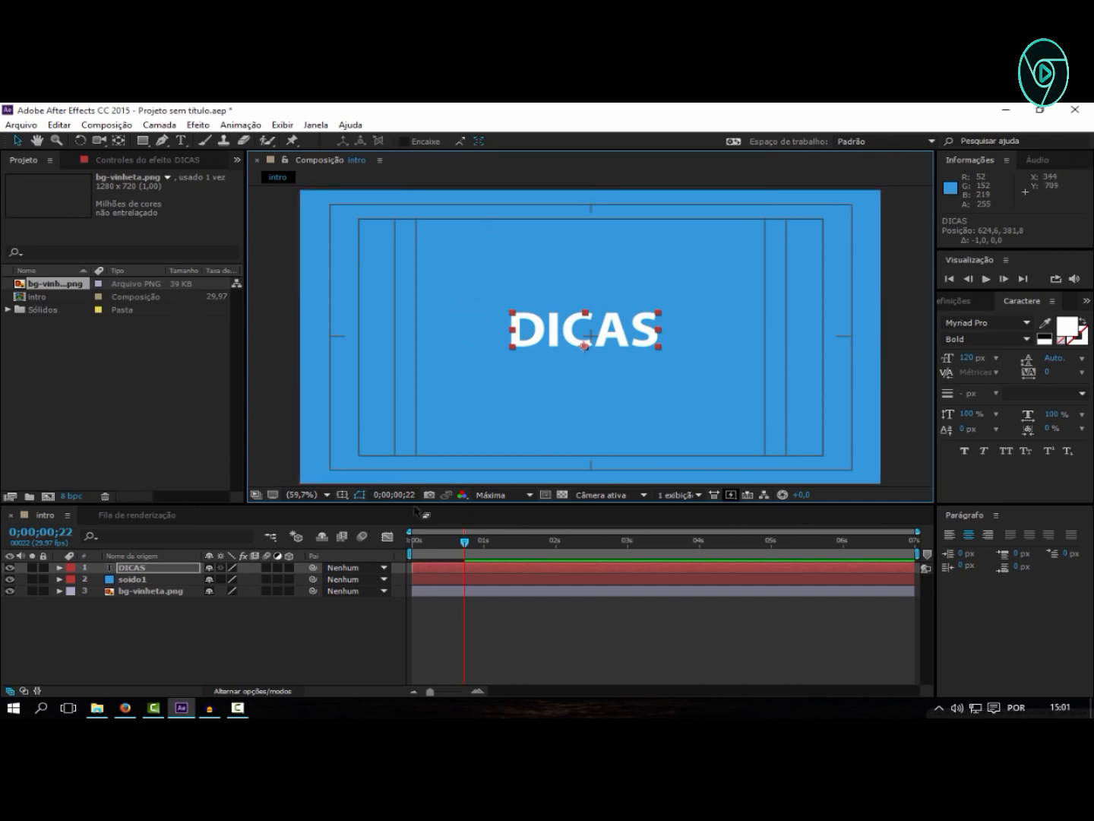
# - Hide the title/action safe margins, deselect the DICAS text and move the current time to 0;00;00;21
pyautogui.click(344, 497)
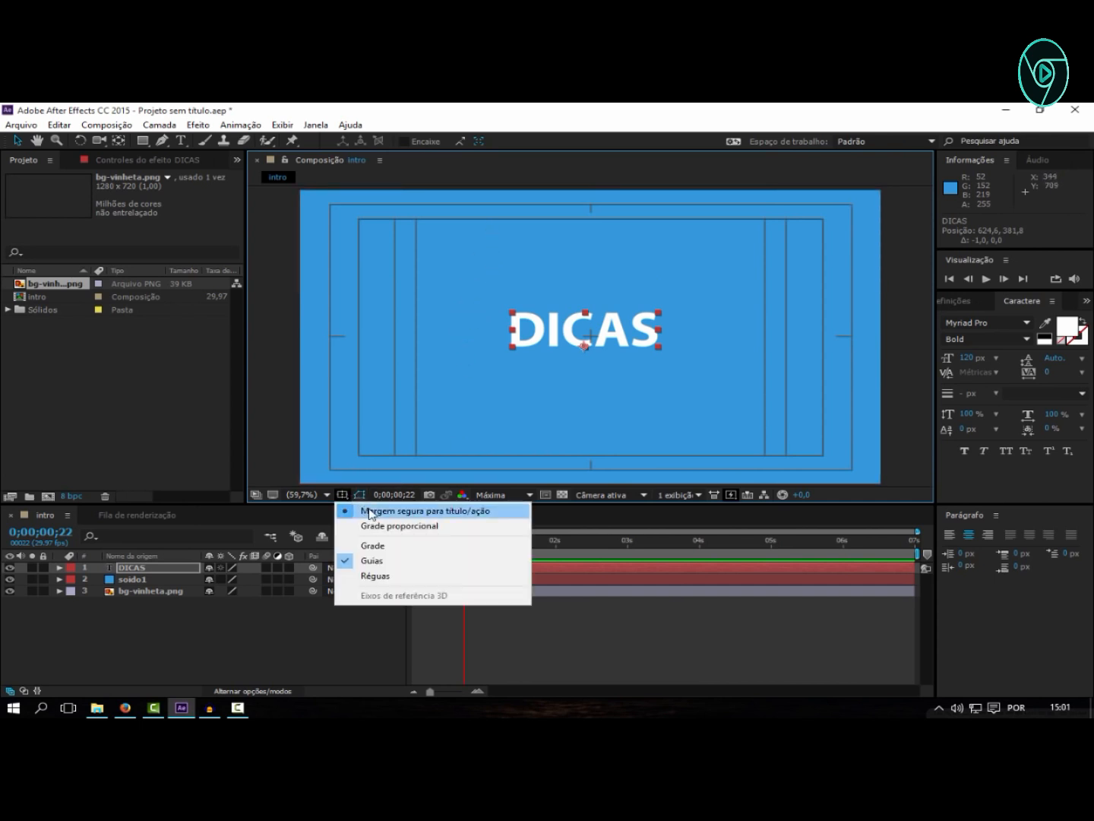
pyautogui.click(366, 511)
pyautogui.click(373, 655)
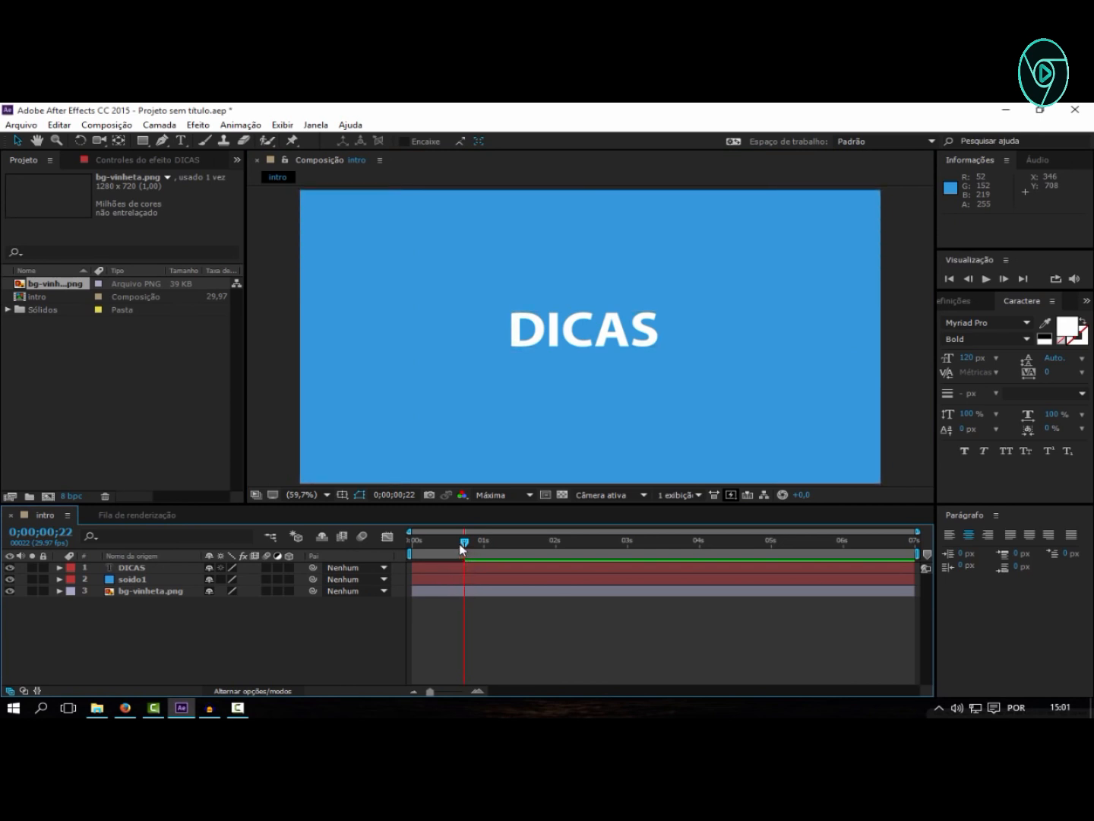
pyautogui.moveTo(461, 549)
pyautogui.mouseDown()
pyautogui.moveTo(388, 544)
pyautogui.moveTo(462, 544)
pyautogui.mouseUp()
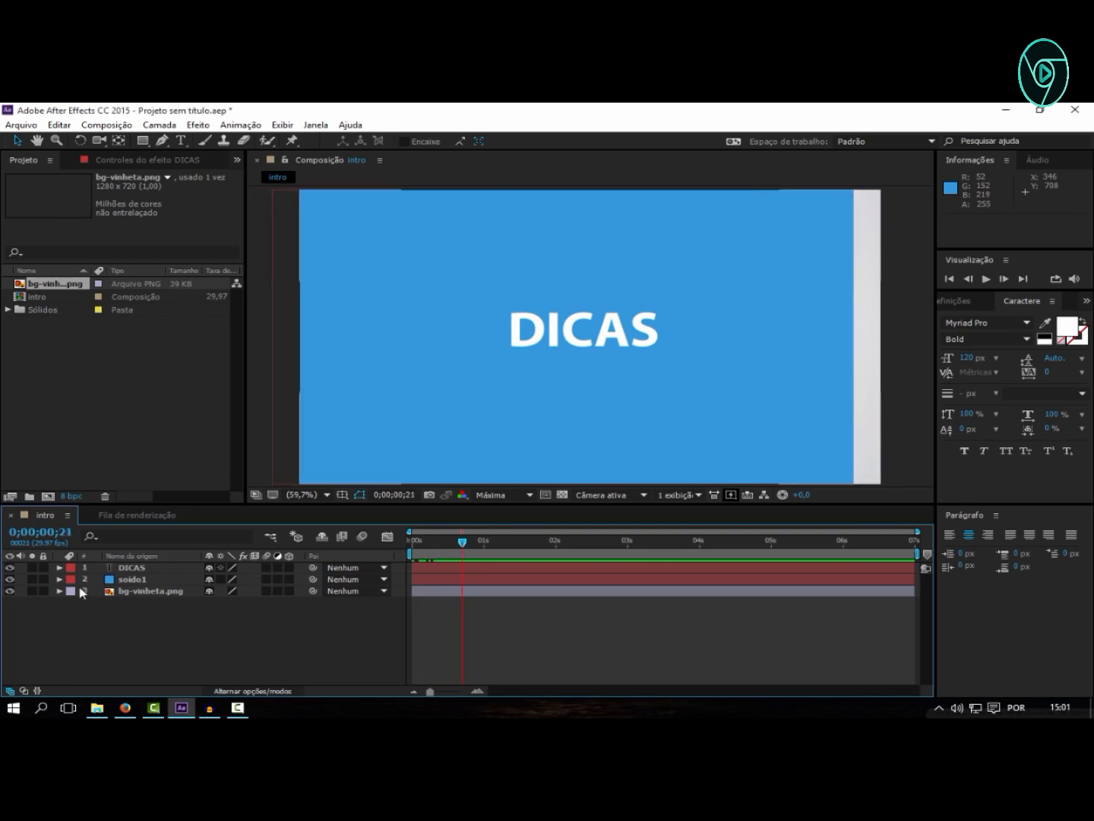
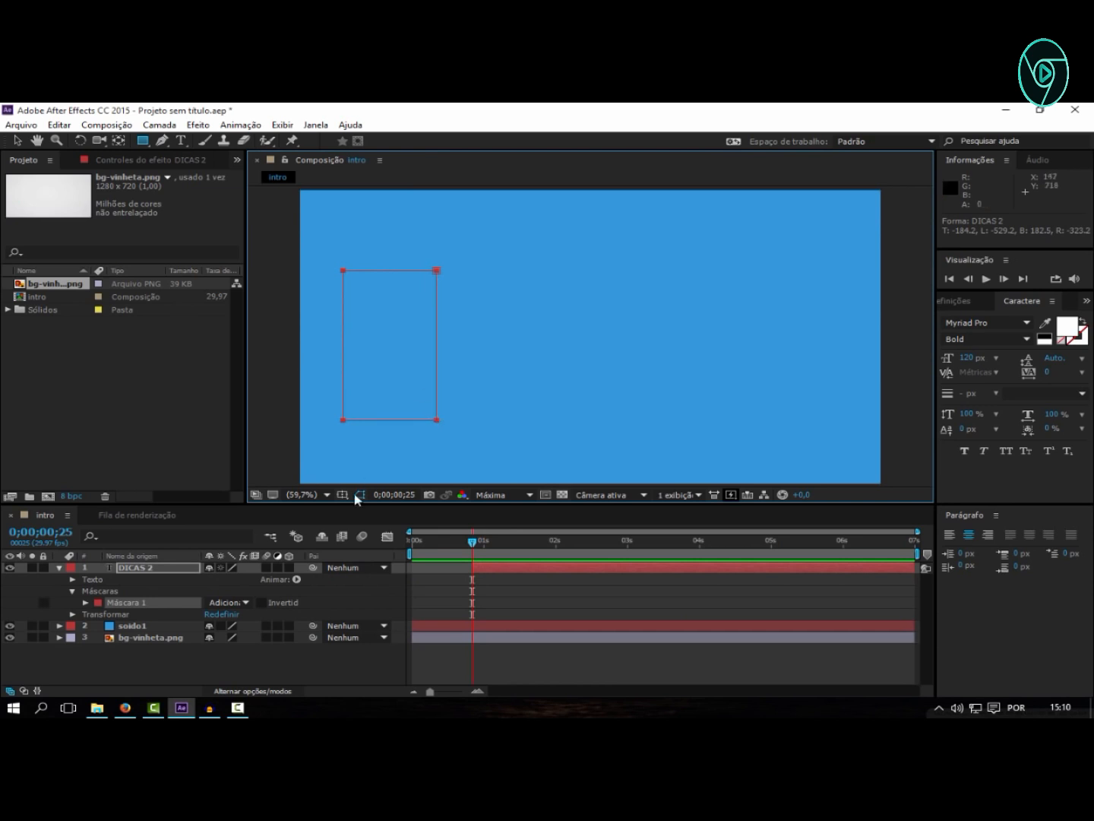
# - Keyframe Mask 1's path on the DICAS 2 layer at 0;00;00;25, widen the mask rightward past the whole word at 0;00;01;09, and collapse the layer
pyautogui.click(86, 603)
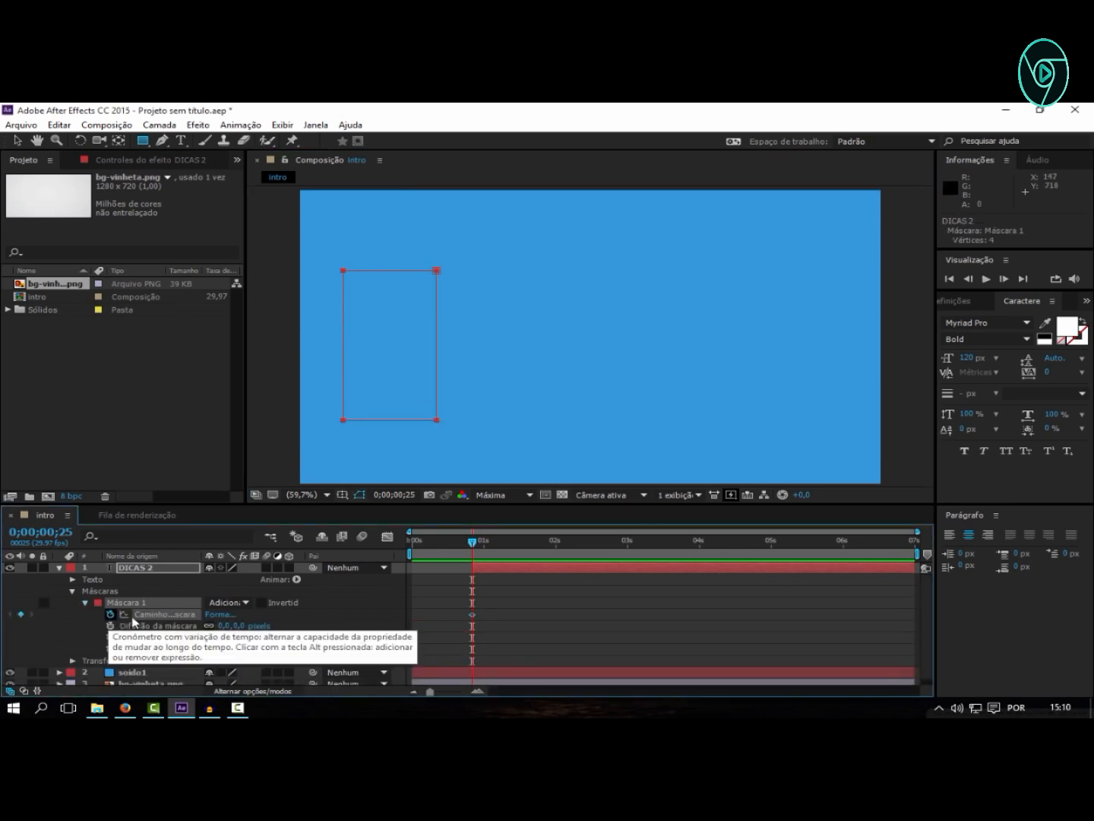
pyautogui.click(110, 615)
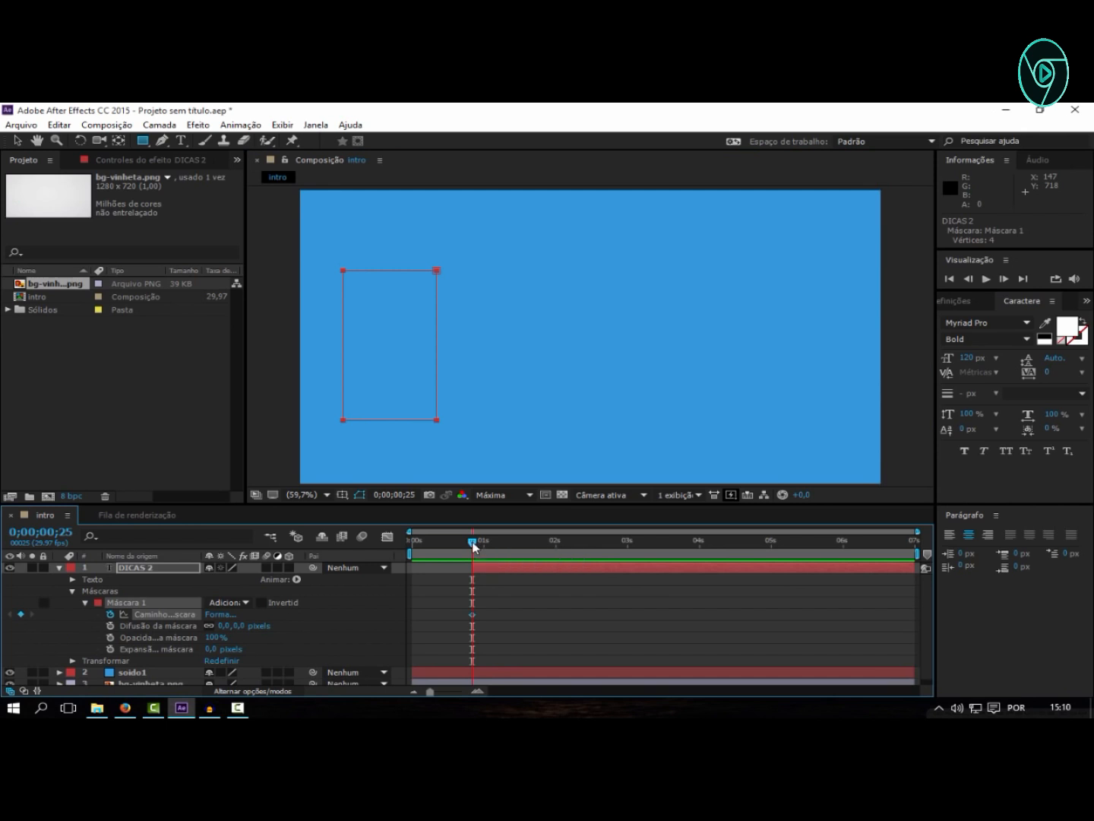
pyautogui.moveTo(474, 542); pyautogui.dragTo(505, 540)
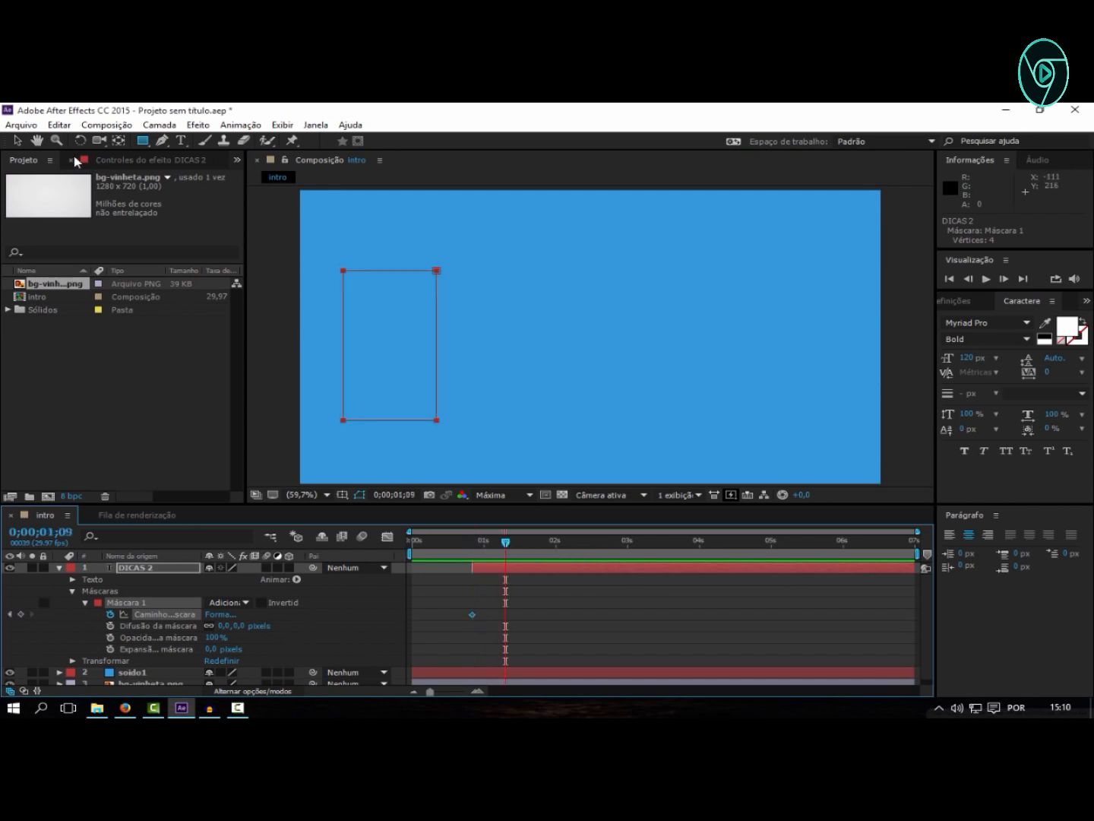
pyautogui.click(17, 141)
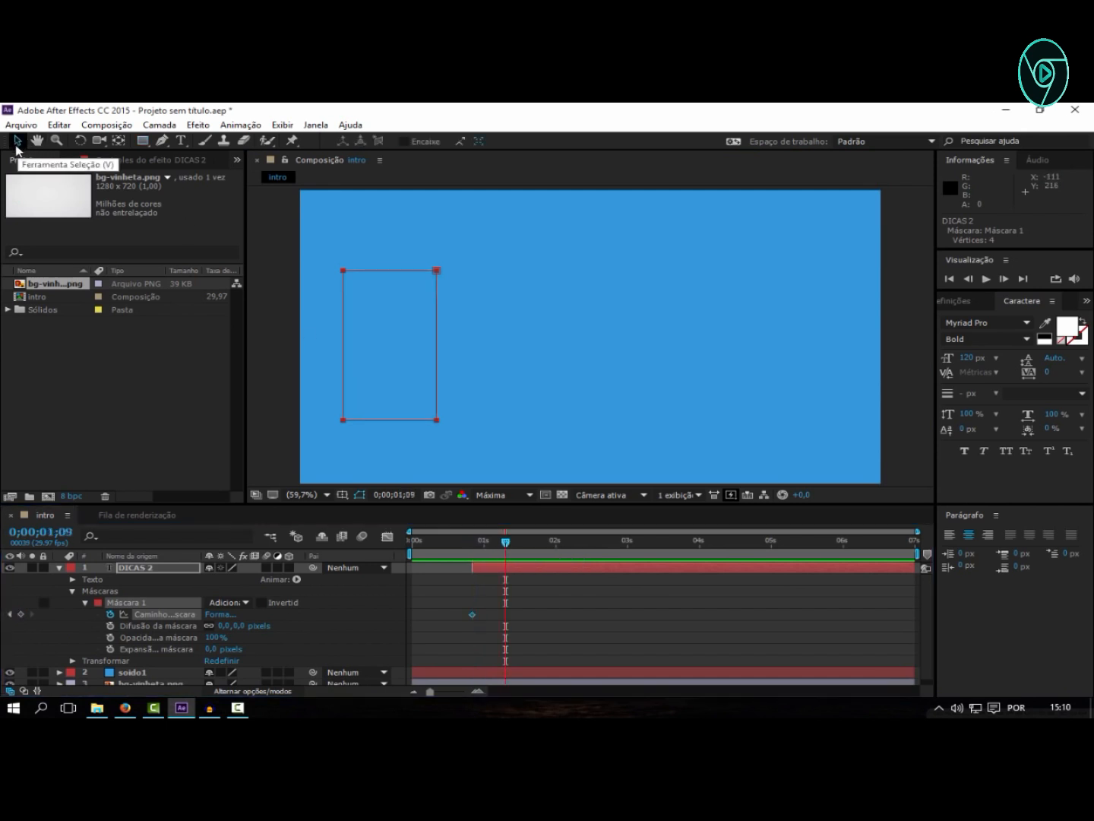
pyautogui.doubleClick(437, 270)
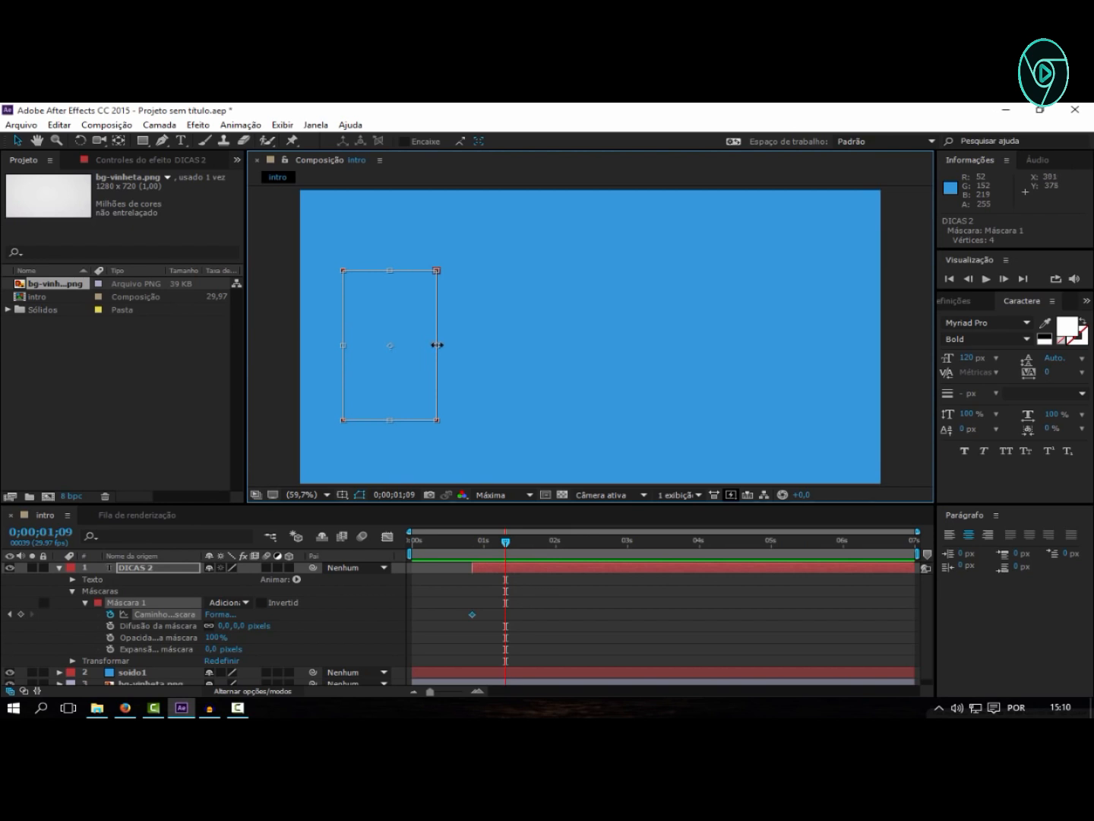
pyautogui.moveTo(437, 345); pyautogui.dragTo(561, 346)
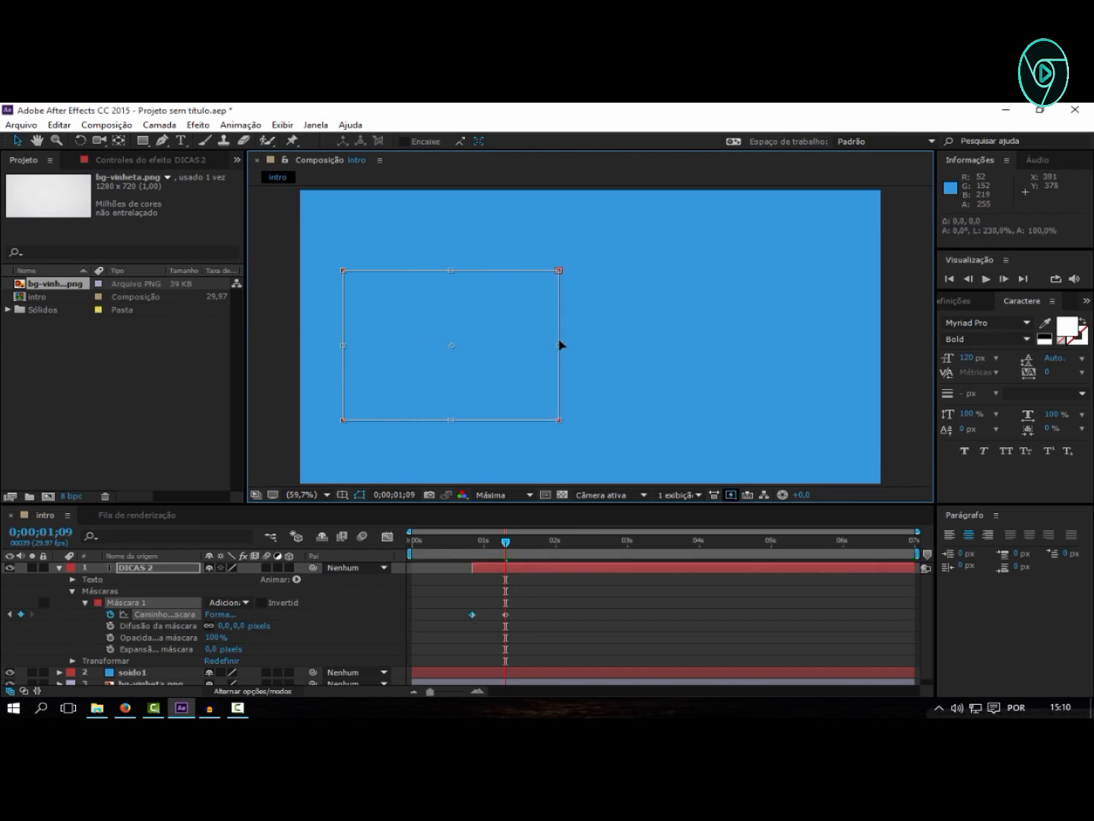
pyautogui.moveTo(636, 341); pyautogui.dragTo(747, 345)
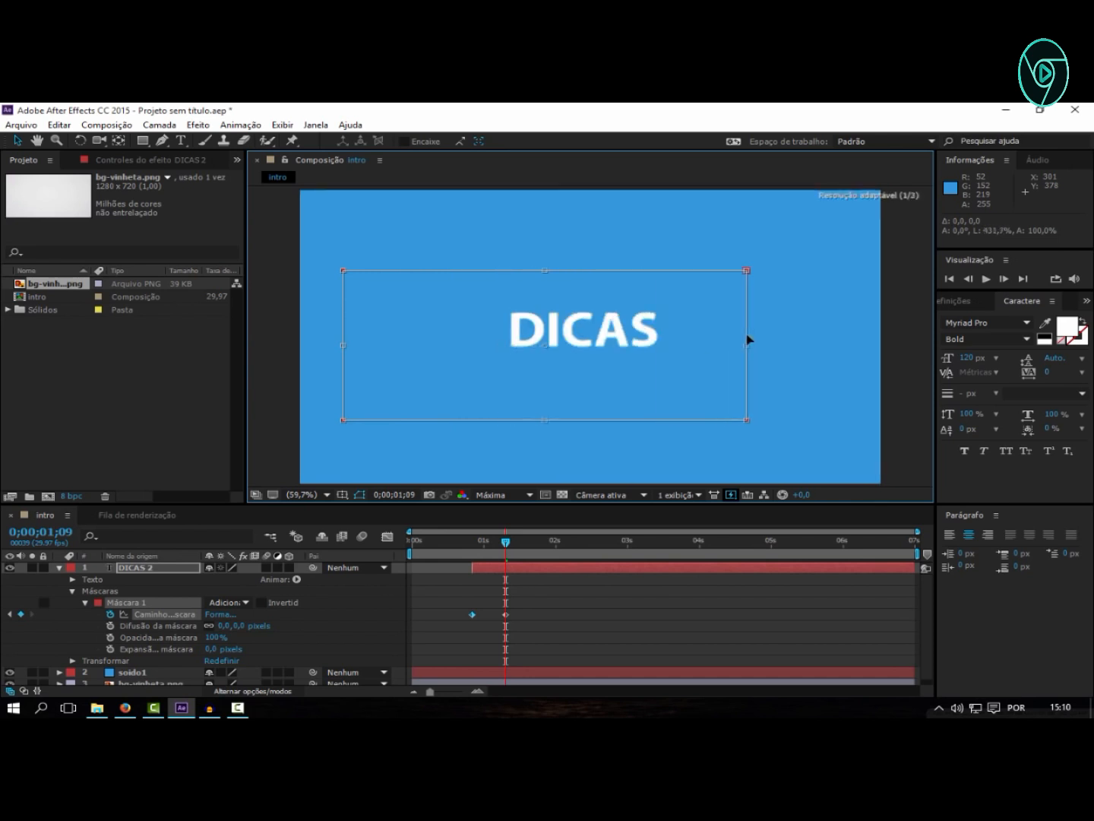
pyautogui.click(58, 569)
pyautogui.click(152, 627)
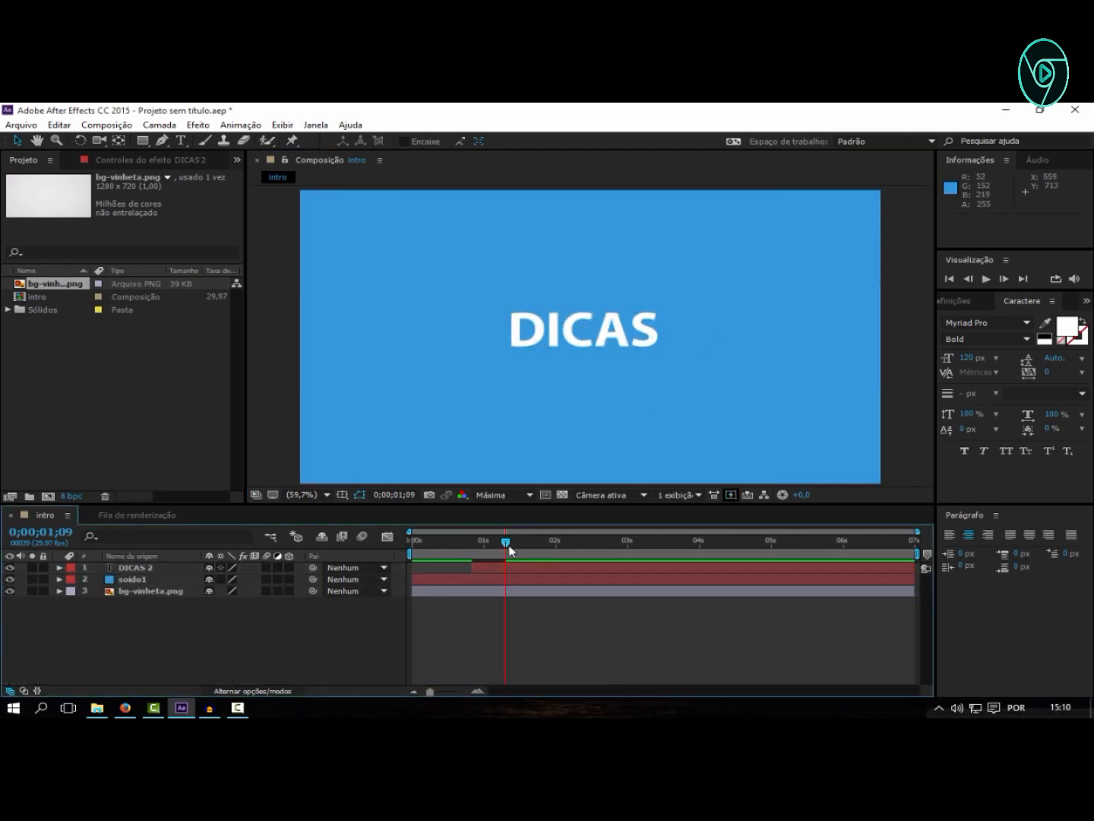
# - Preview the DICAS text's mask reveal from the start of the composition
pyautogui.moveTo(510, 548); pyautogui.dragTo(411, 546)
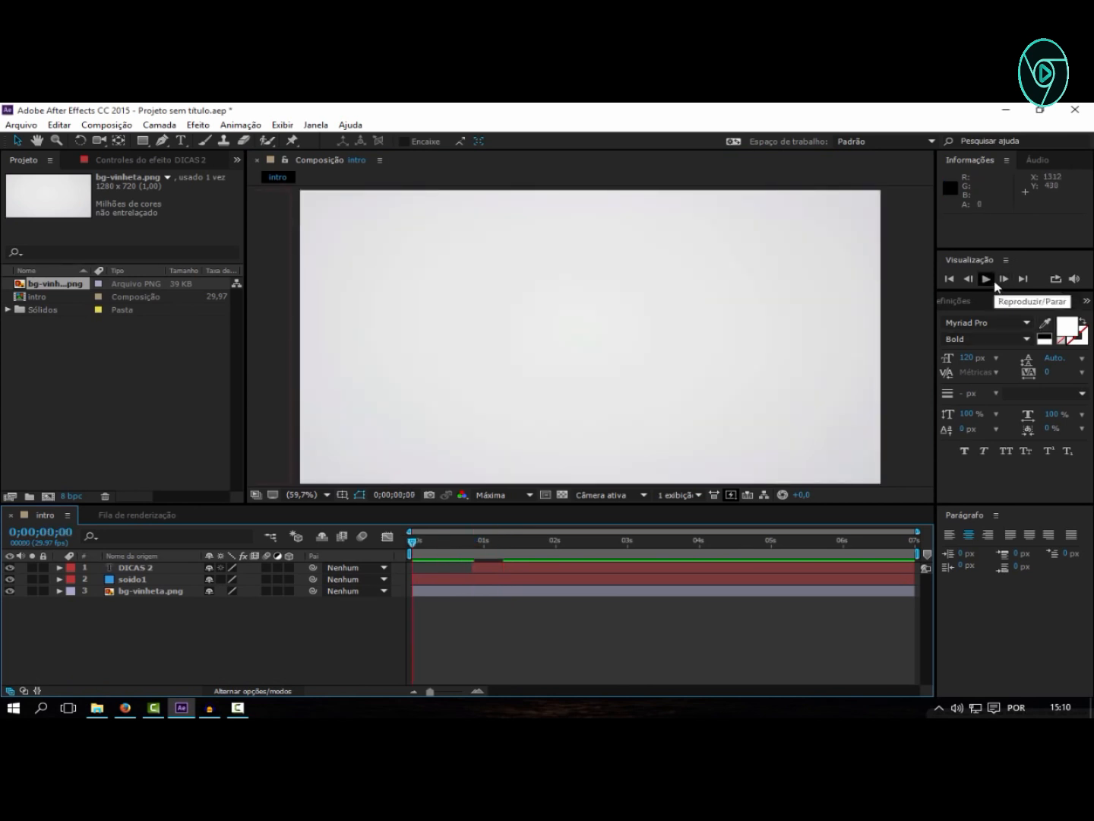
pyautogui.click(987, 279)
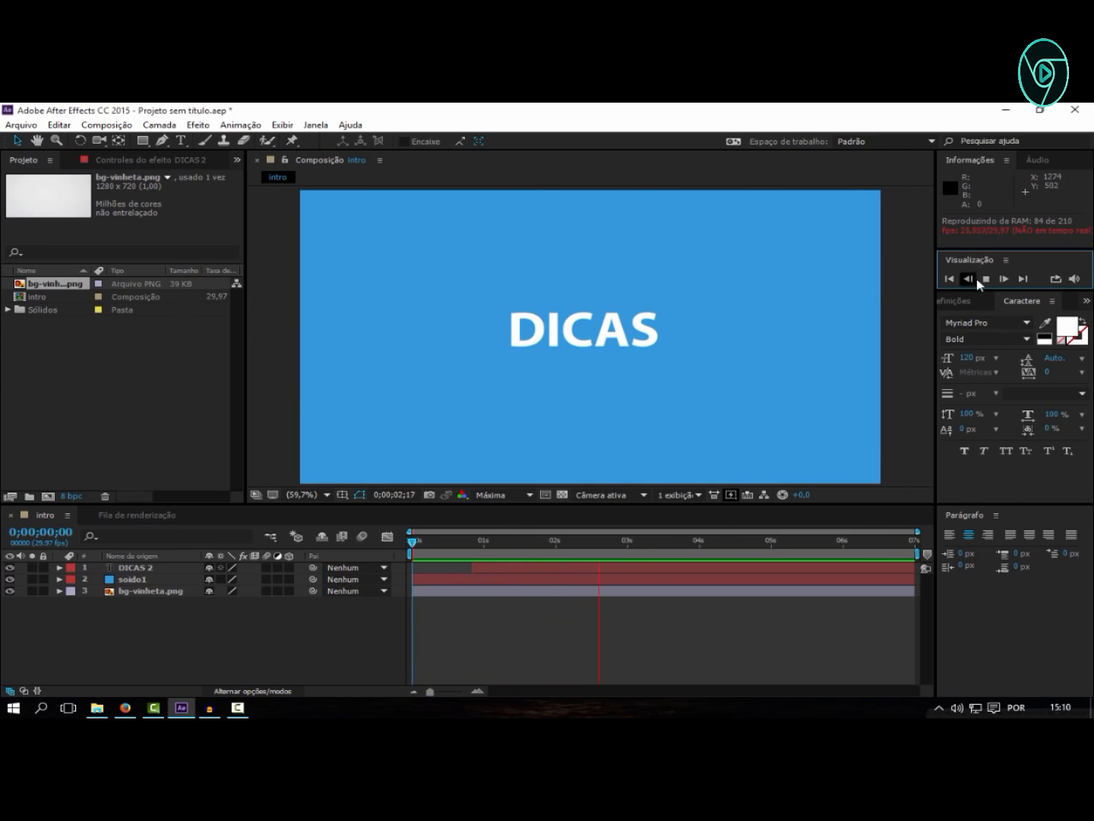
pyautogui.click(986, 280)
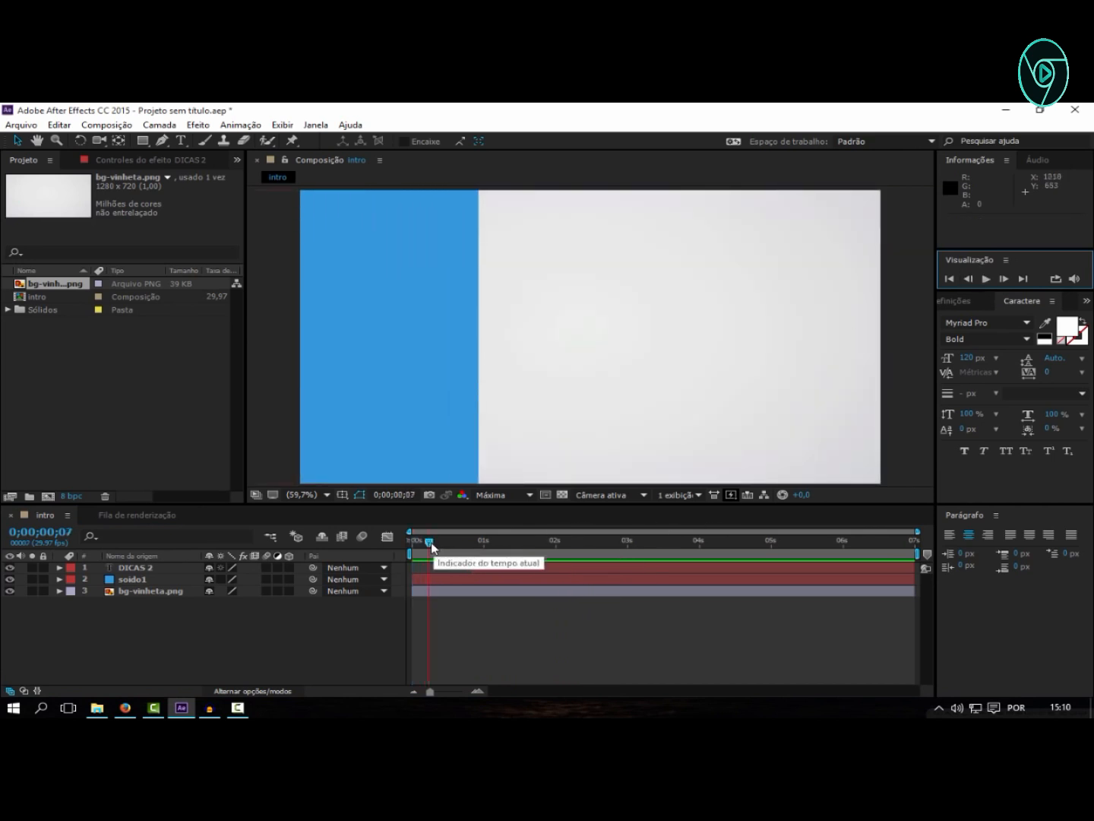
# - Check the DICAS 2 mask path keyframes, set the current time to 0;00;01;20 and collapse the layer's properties
pyautogui.moveTo(432, 544); pyautogui.dragTo(503, 542)
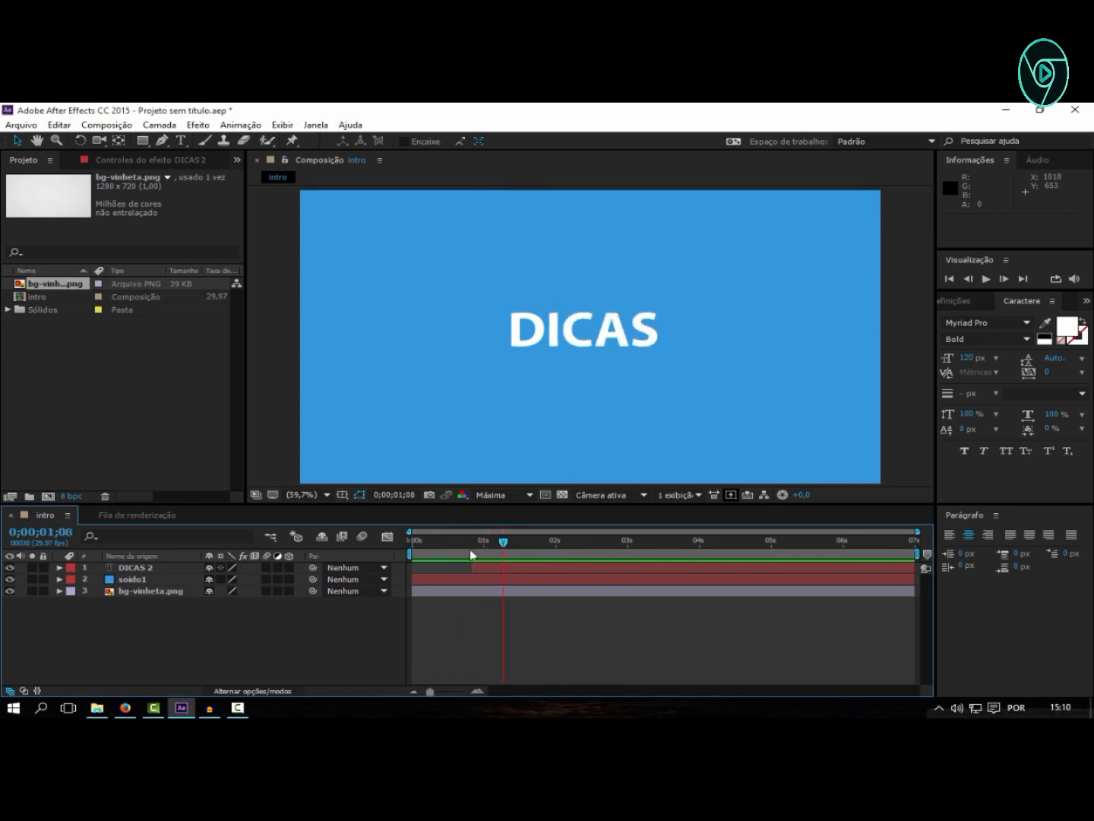
pyautogui.click(114, 568)
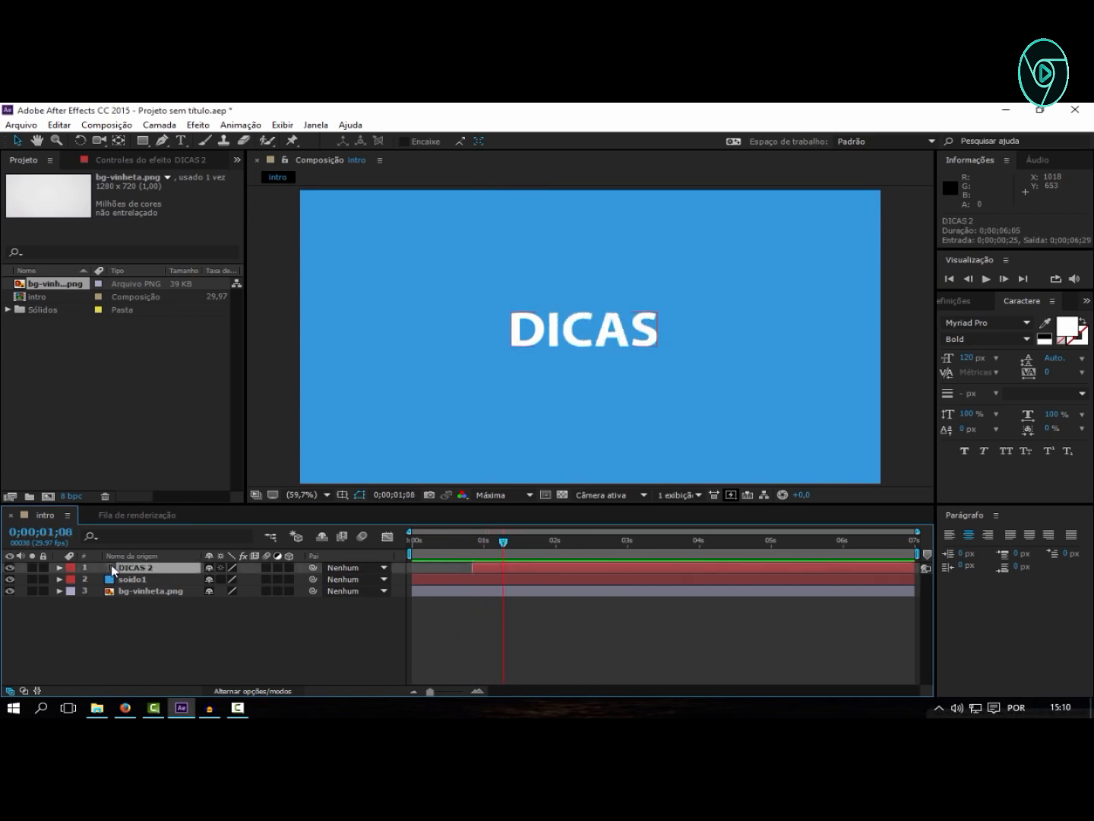
pyautogui.click(59, 569)
pyautogui.click(531, 620)
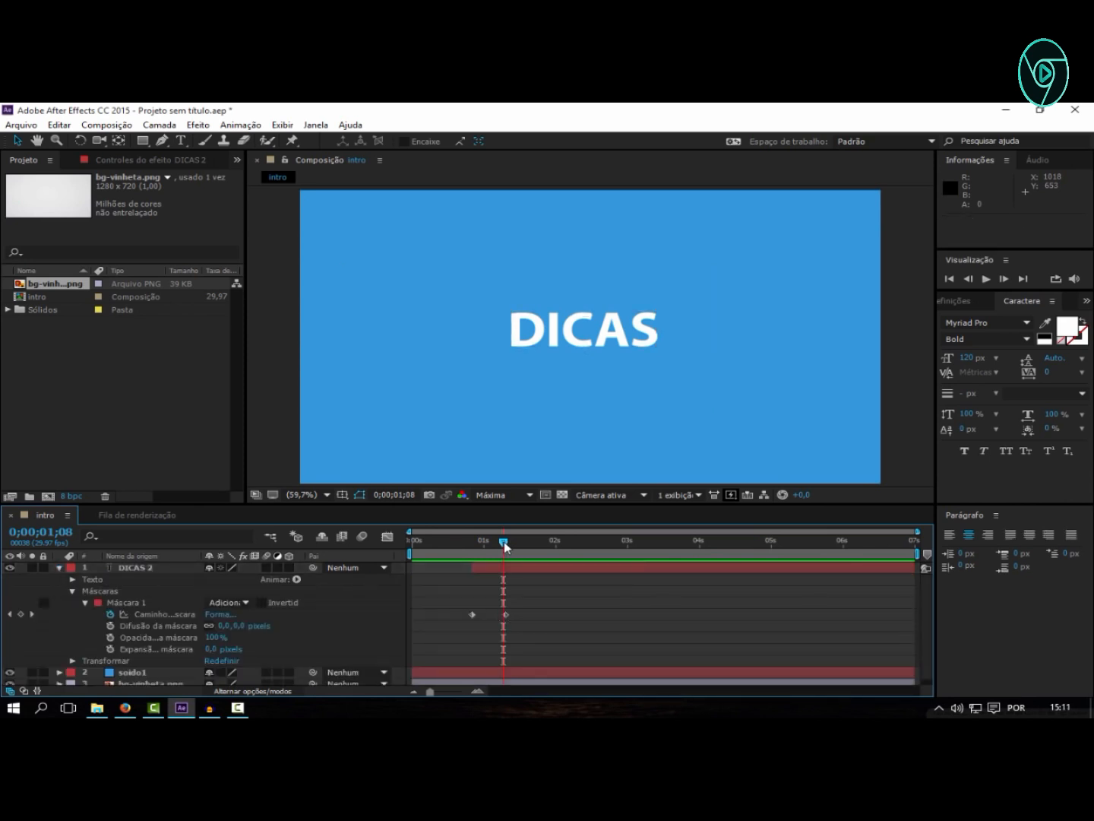
pyautogui.moveTo(509, 543); pyautogui.dragTo(532, 544)
pyautogui.click(502, 614)
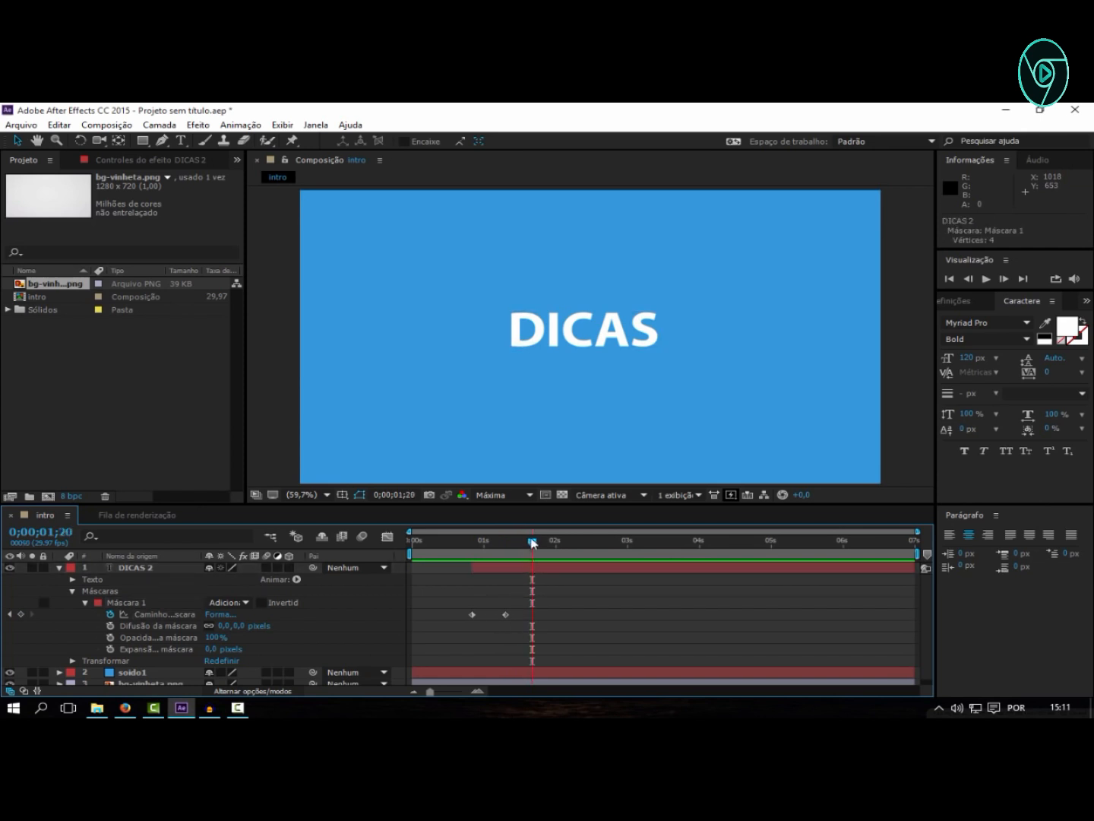
pyautogui.click(59, 568)
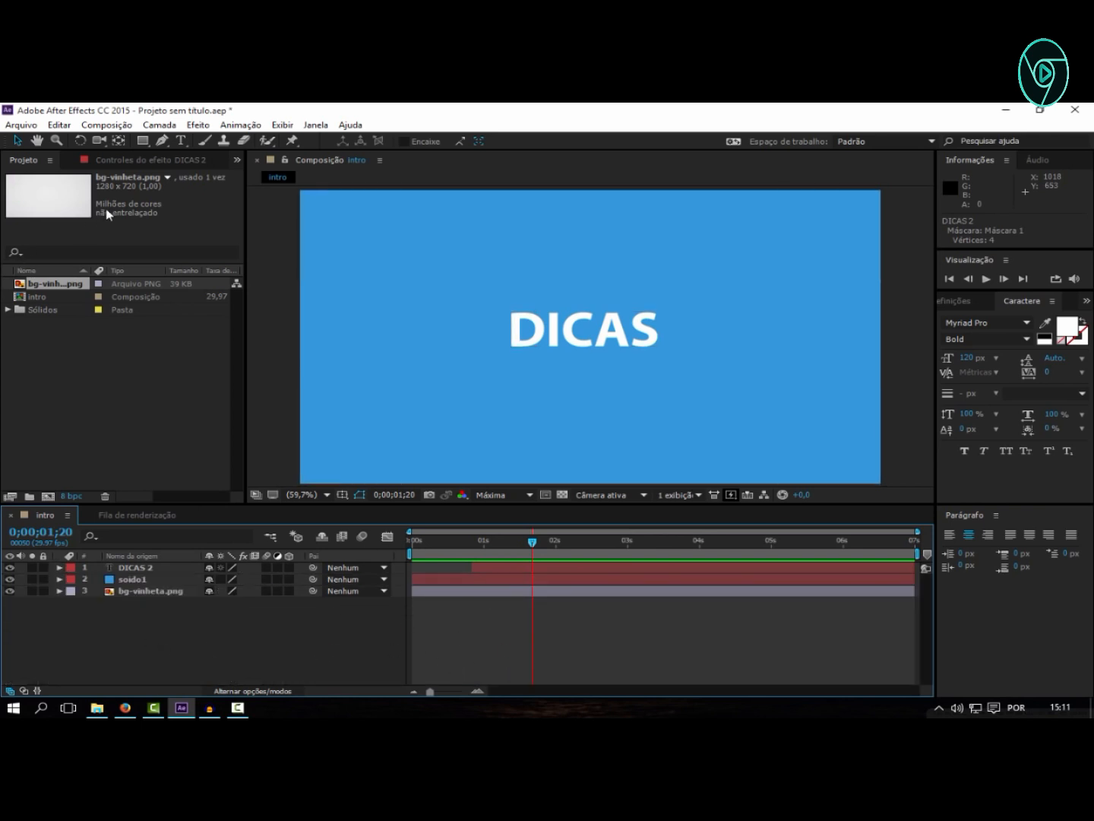
# - Start a new solid layer and name it "solido2"
pyautogui.click(160, 125)
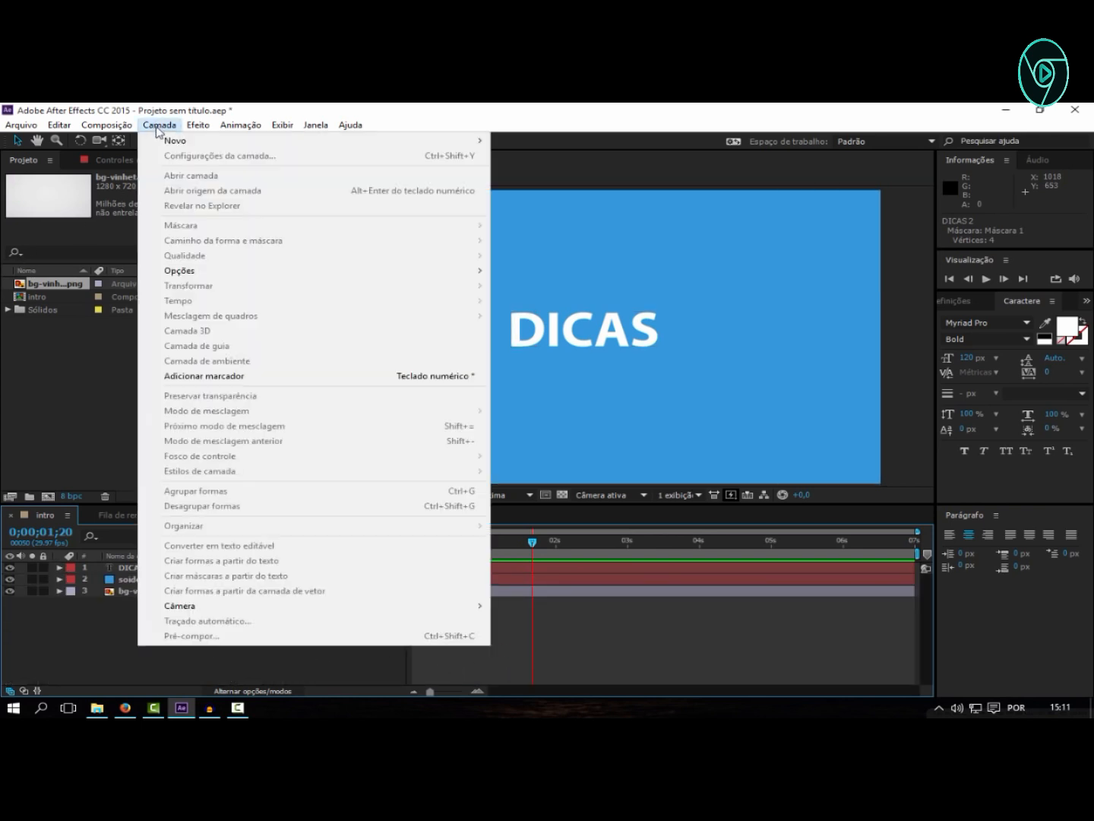
pyautogui.moveTo(302, 140)
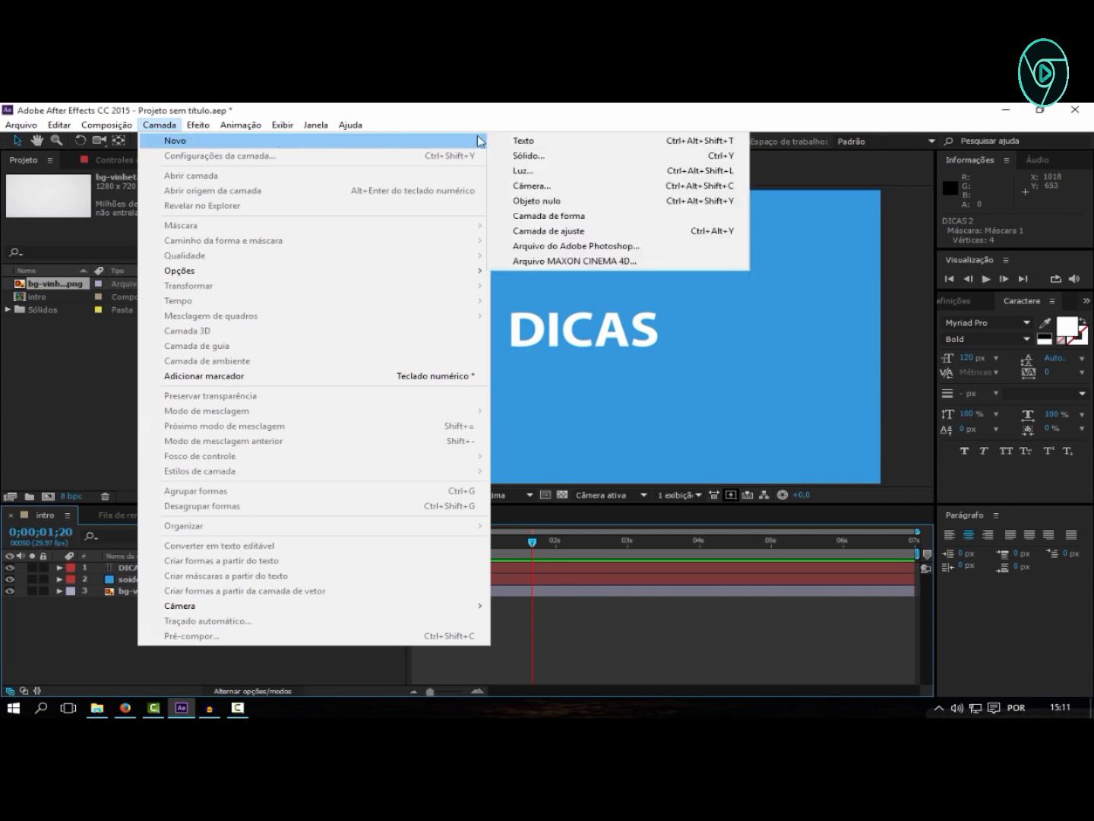
pyautogui.click(515, 160)
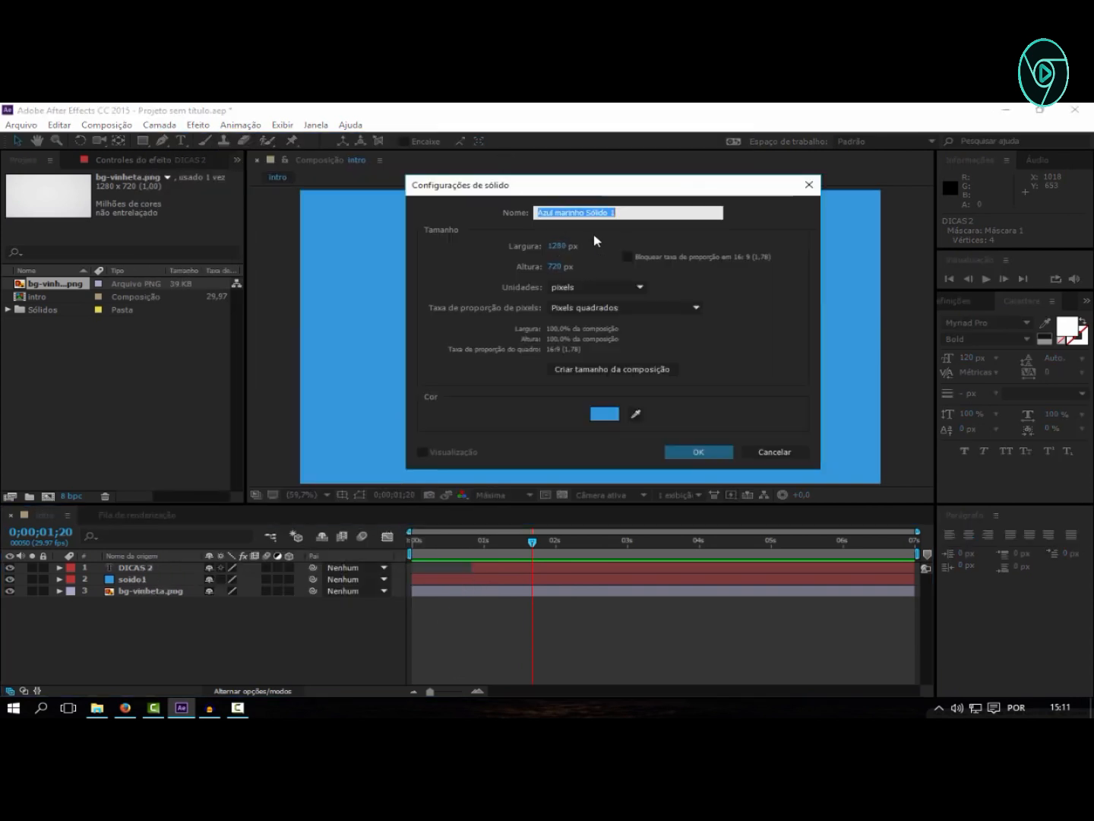
pyautogui.write('solido2')
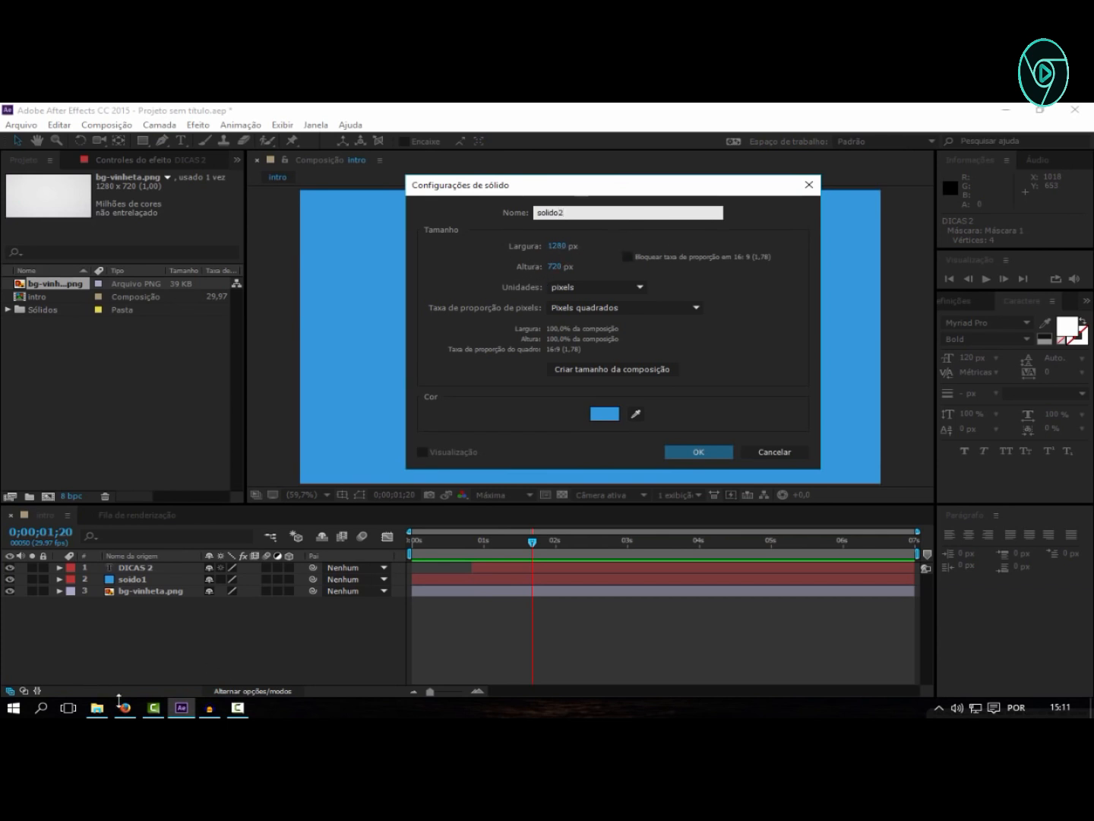
# - Copy the Emerald colour from Flat UI Colors in Firefox, apply it to the solid in After Effects as #2ECC71 and create the layer
pyautogui.click(125, 707)
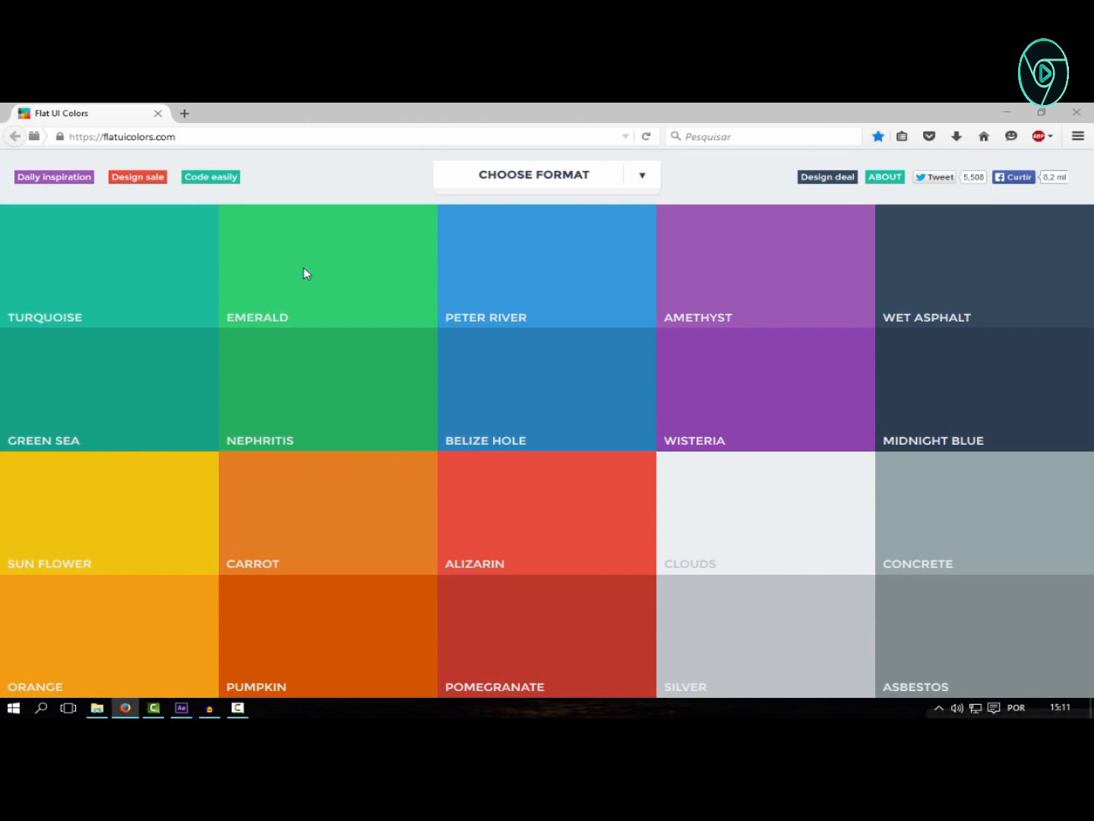
pyautogui.click(326, 258)
pyautogui.click(181, 707)
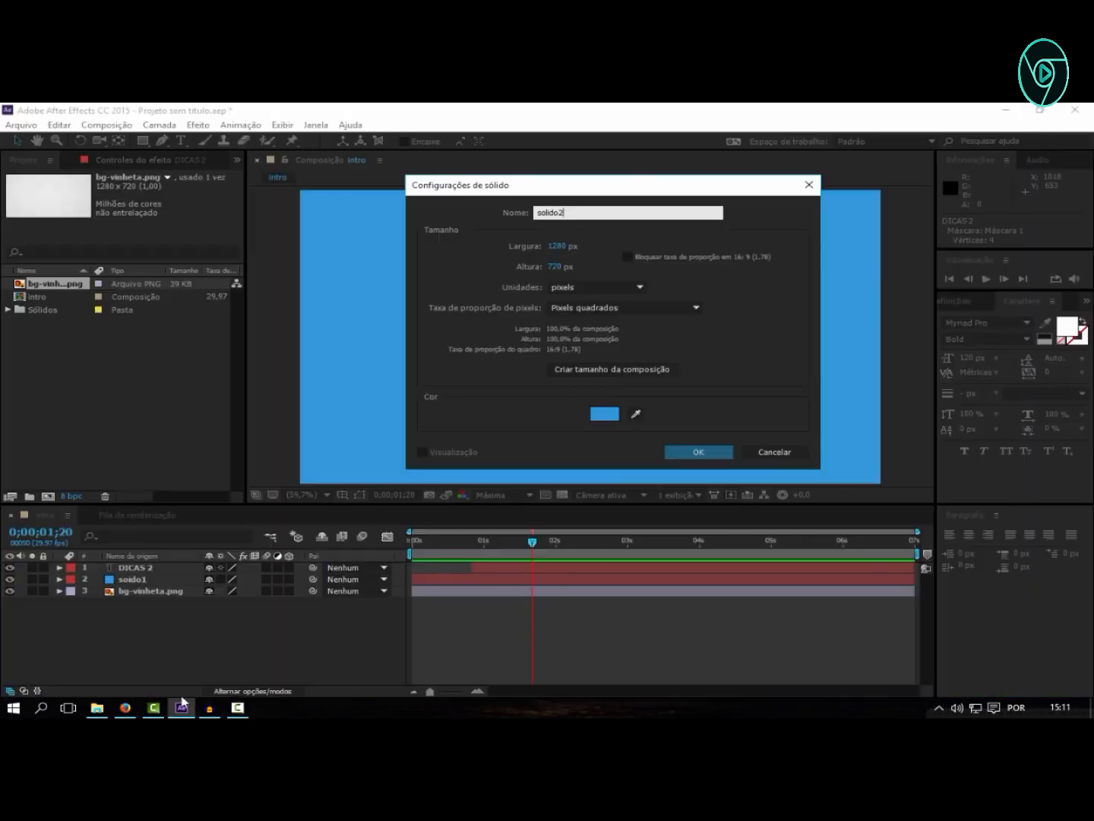
pyautogui.click(604, 414)
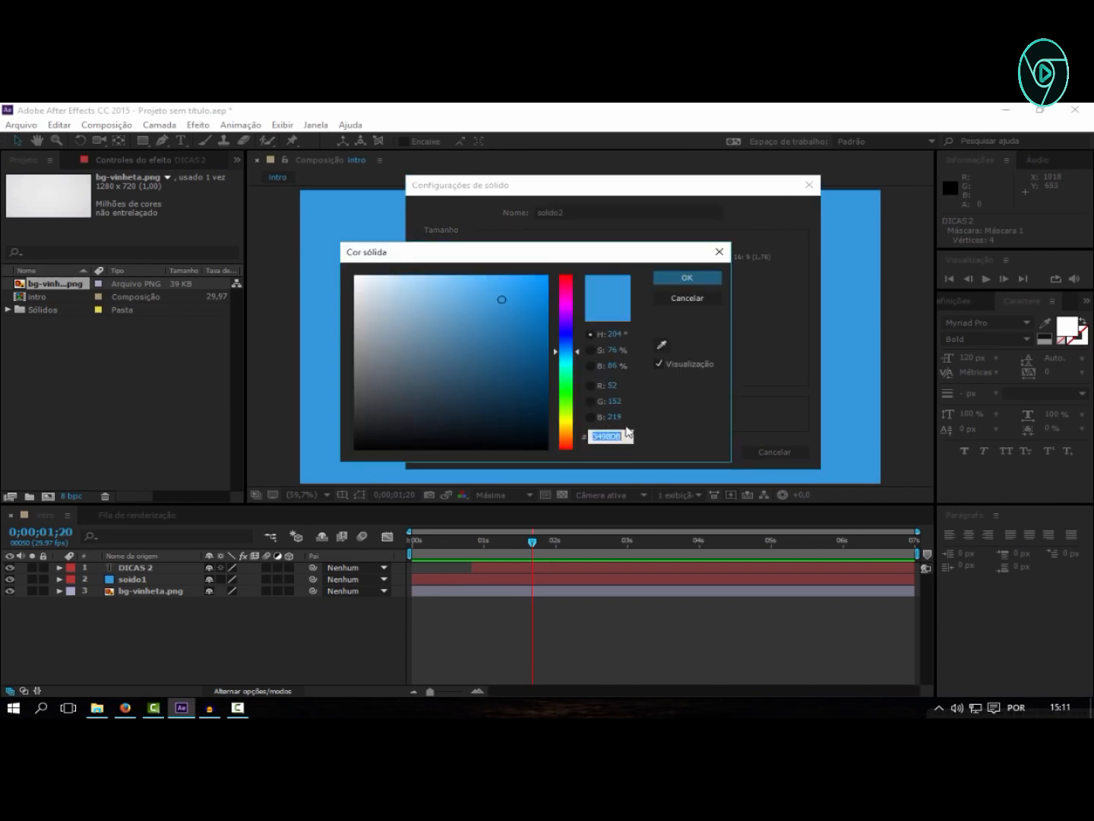
pyautogui.write('2ECC71')
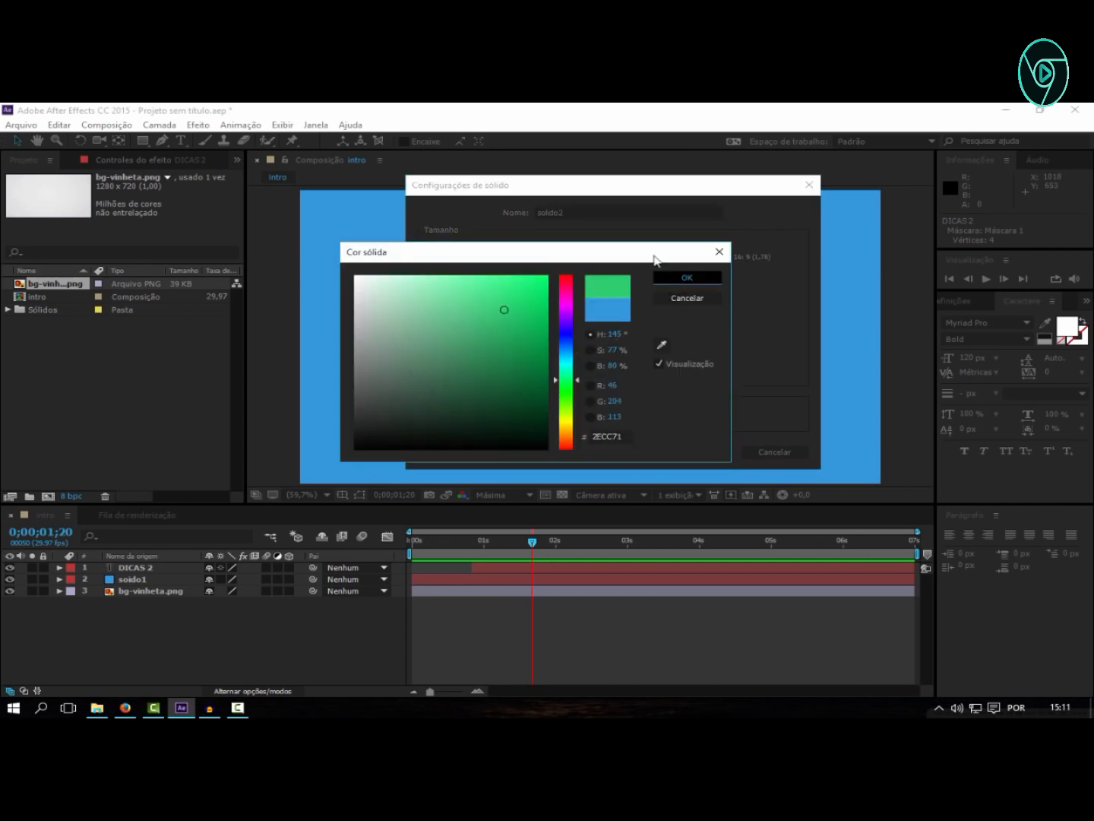
pyautogui.click(662, 277)
pyautogui.click(695, 452)
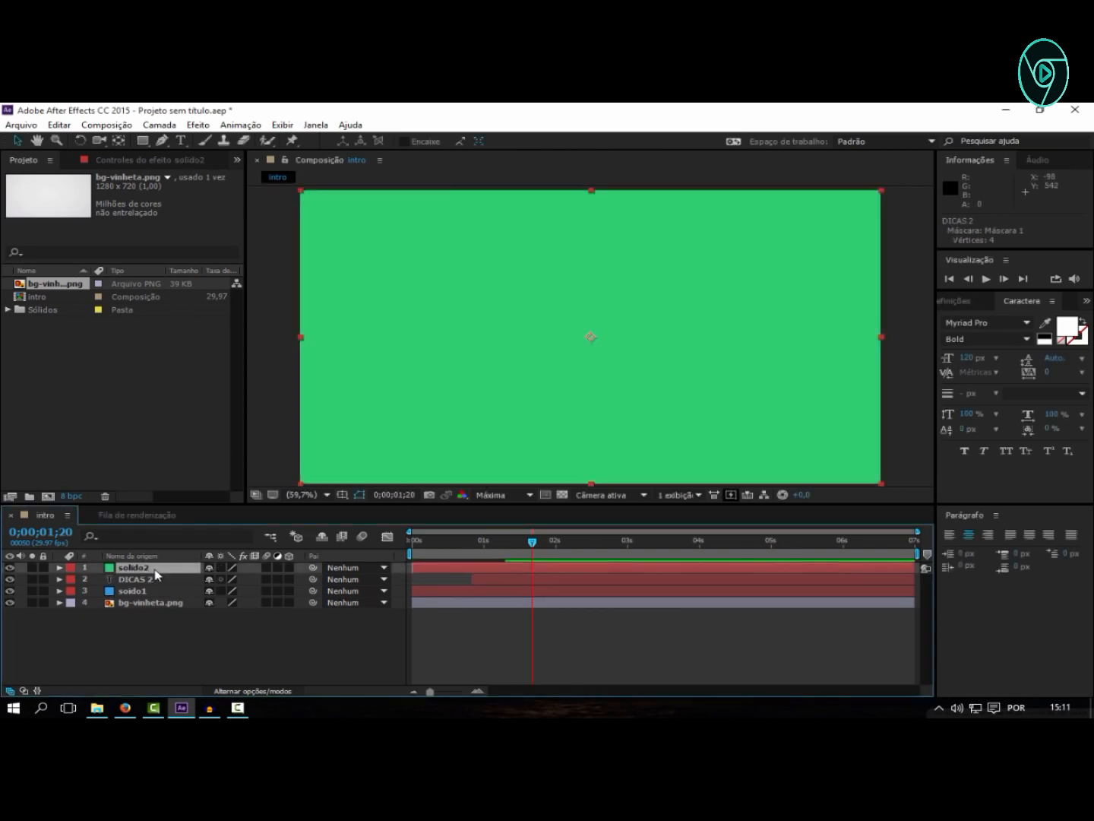
# - Move the solido2 layer off the frame's right side to position 1942, 360 and keyframe its position at 0;00;01;20
pyautogui.press('p')
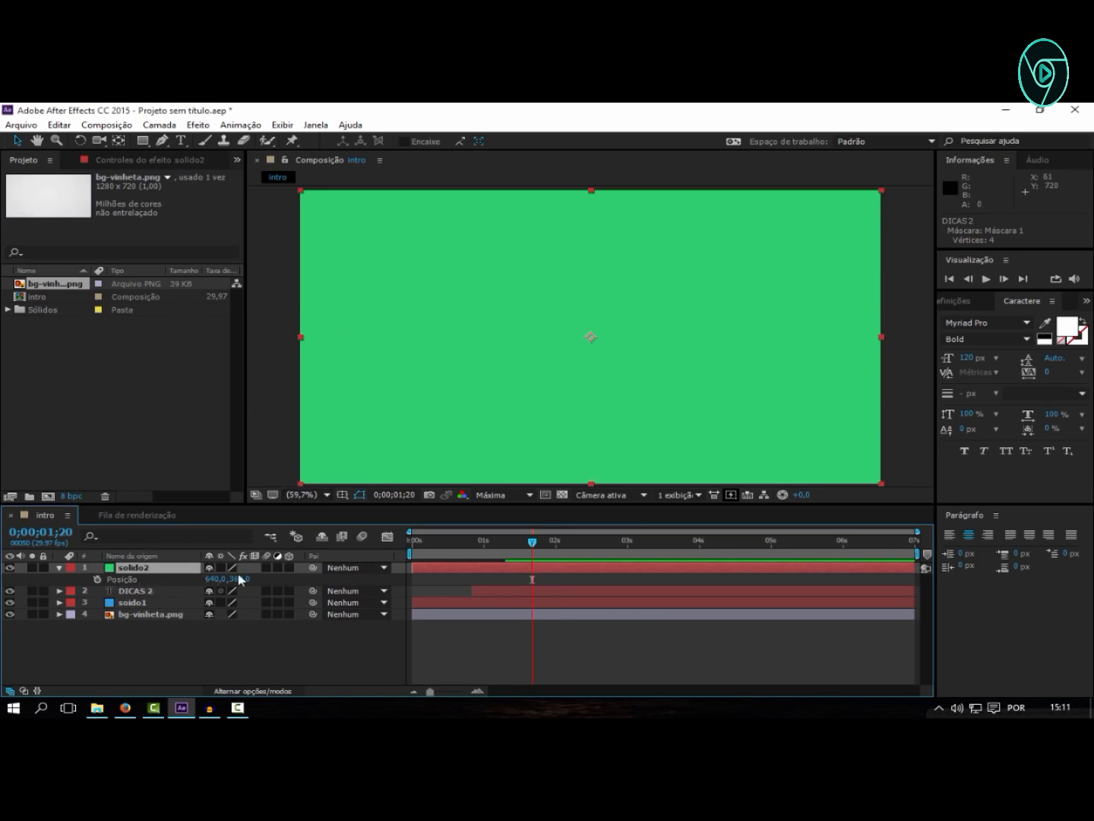
pyautogui.moveTo(210, 579); pyautogui.dragTo(203, 590)
pyautogui.moveTo(417, 589); pyautogui.dragTo(305, 584)
pyautogui.moveTo(211, 584); pyautogui.dragTo(345, 579)
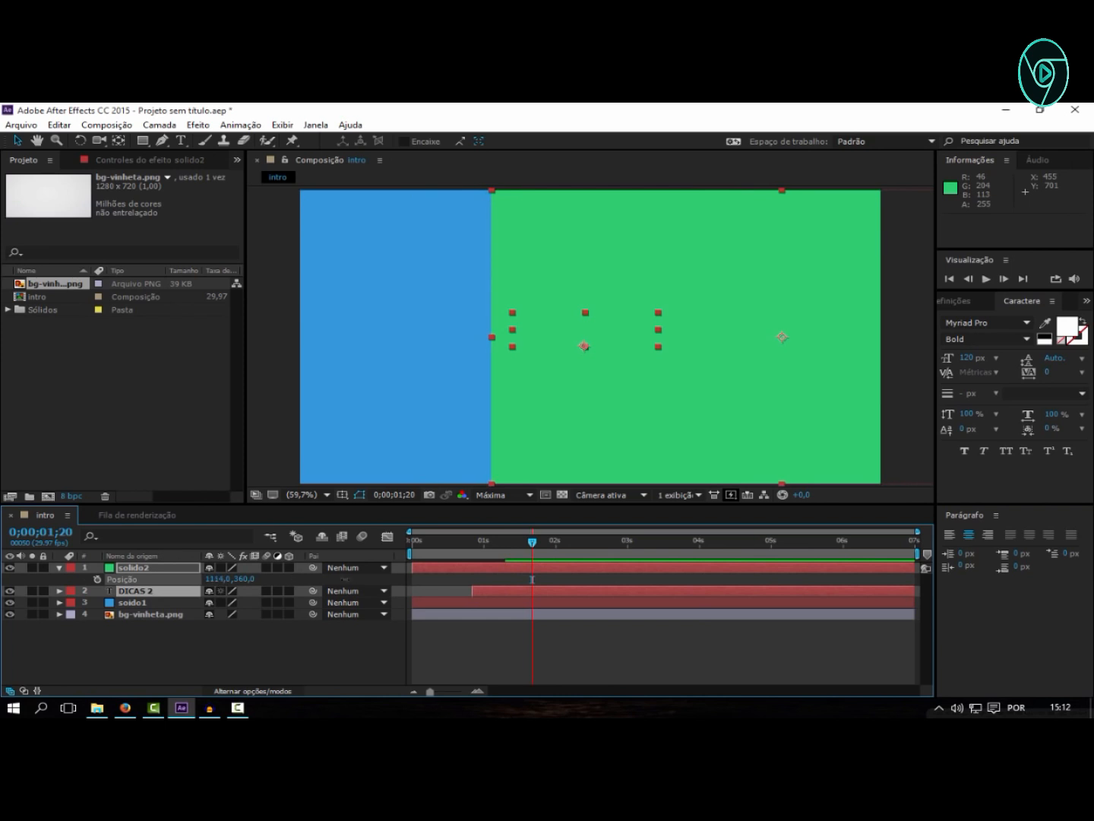
pyautogui.moveTo(217, 583); pyautogui.dragTo(873, 235)
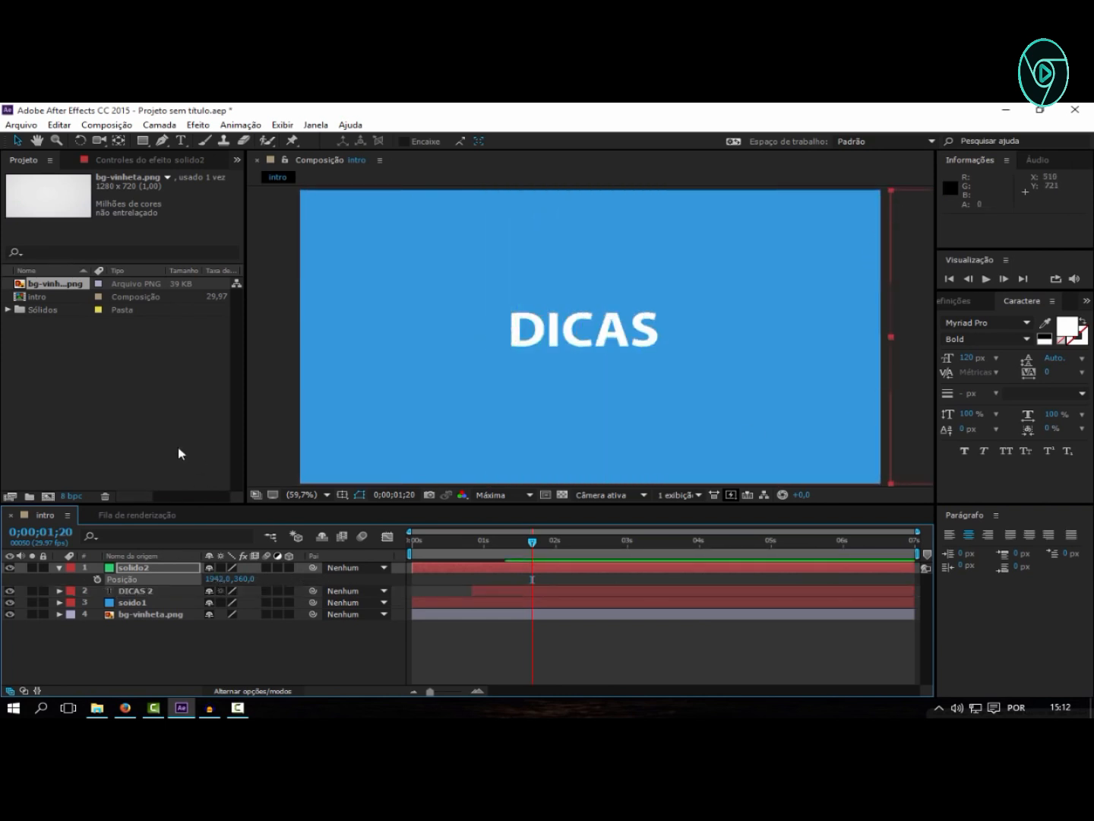
pyautogui.click(98, 579)
# - At 0;00;02;12, set solido2's position to 637, 360 so that the green solid fills the frame
pyautogui.moveTo(534, 544); pyautogui.dragTo(586, 542)
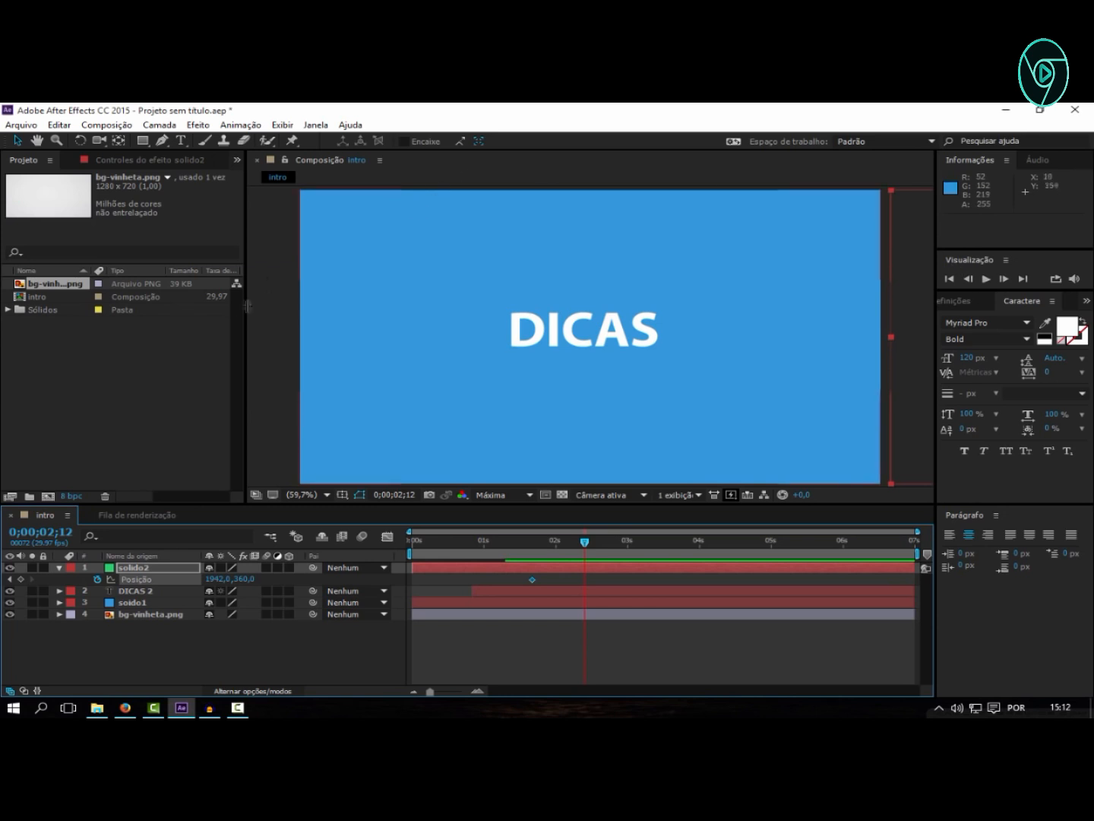
pyautogui.moveTo(222, 579)
pyautogui.mouseDown()
pyautogui.moveTo(205, 582)
pyautogui.moveTo(215, 579)
pyautogui.mouseUp()
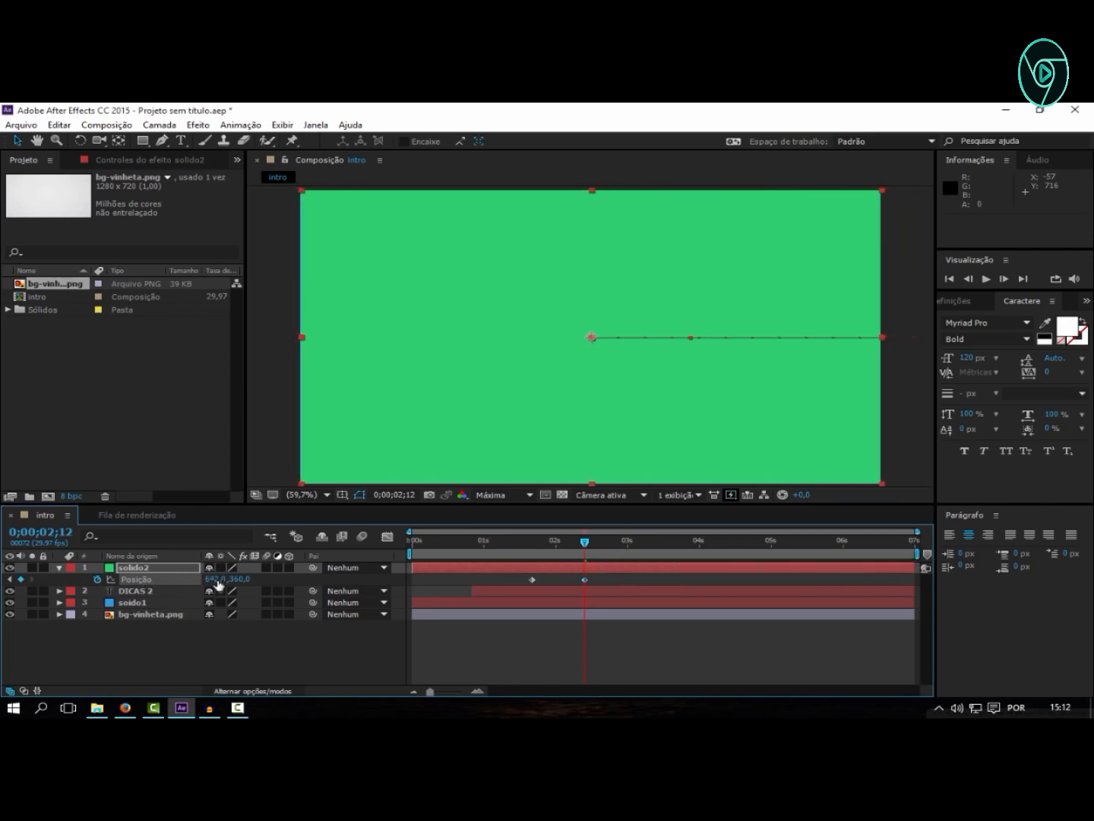
pyautogui.moveTo(216, 579); pyautogui.dragTo(214, 579)
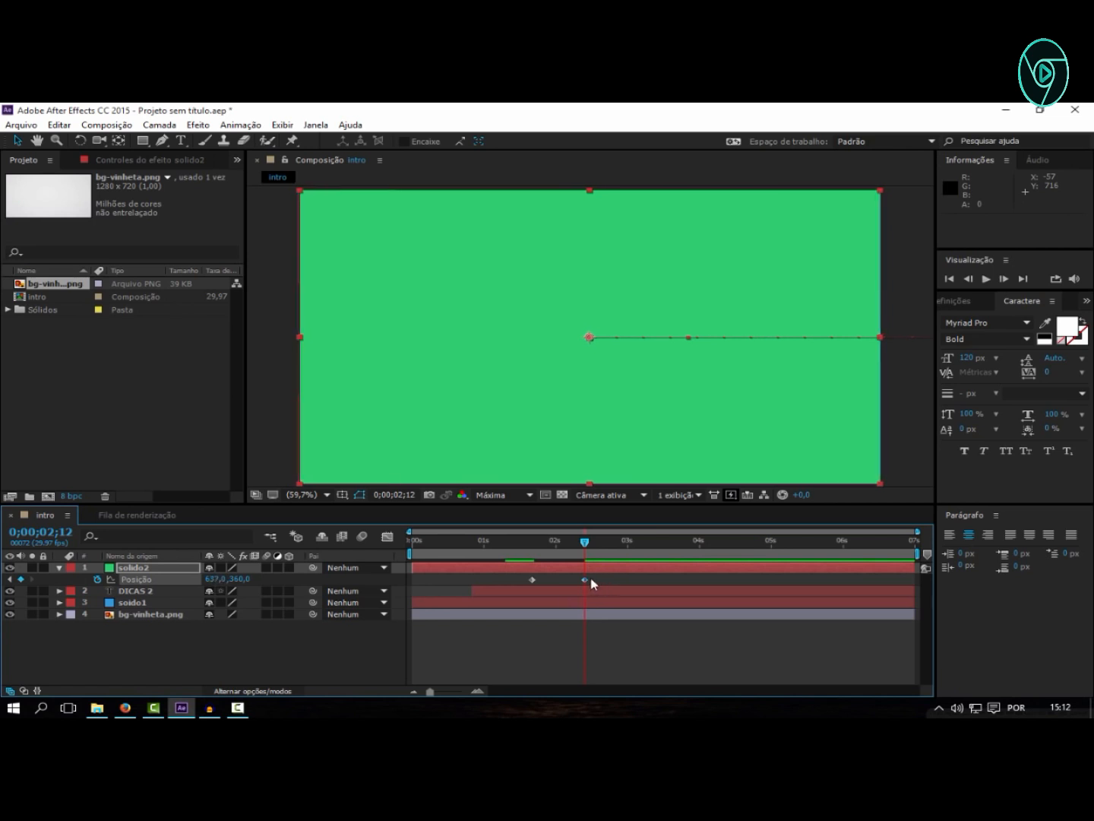
# - Preview the green solid's slide-in over the blue DICAS screen between its two position keyframes
pyautogui.moveTo(600, 578); pyautogui.dragTo(565, 585)
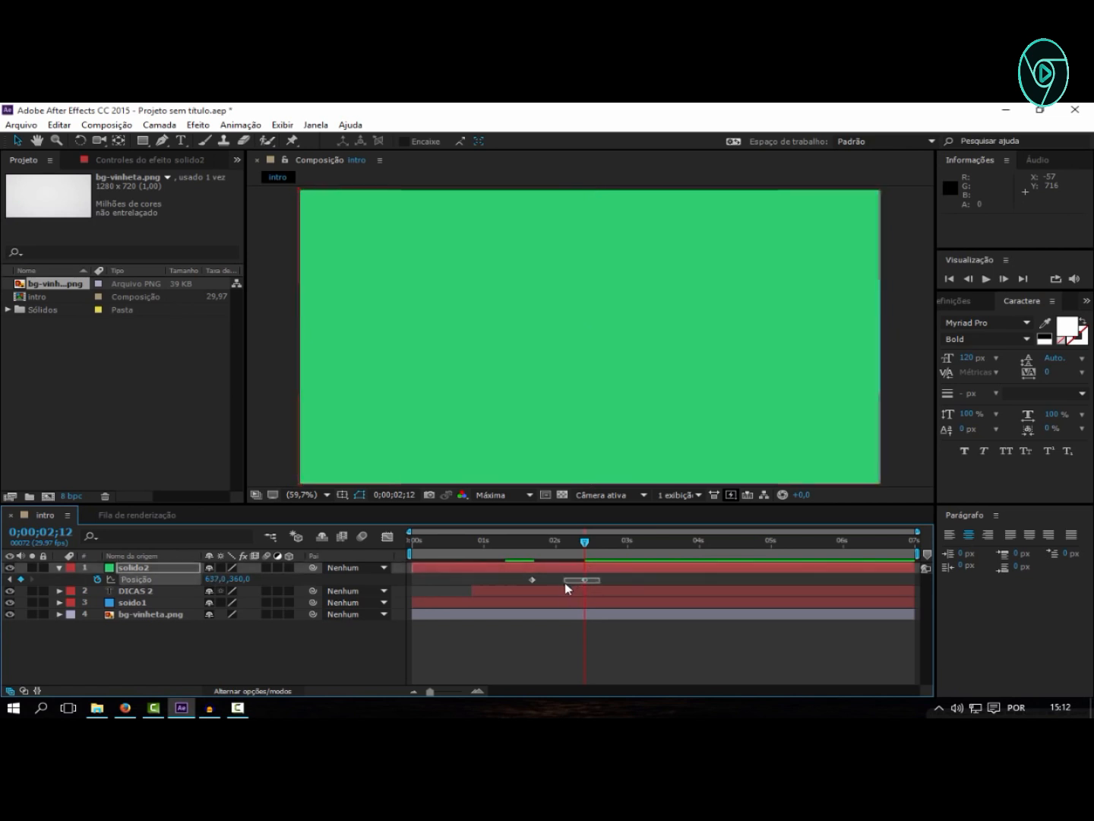
pyautogui.click(396, 647)
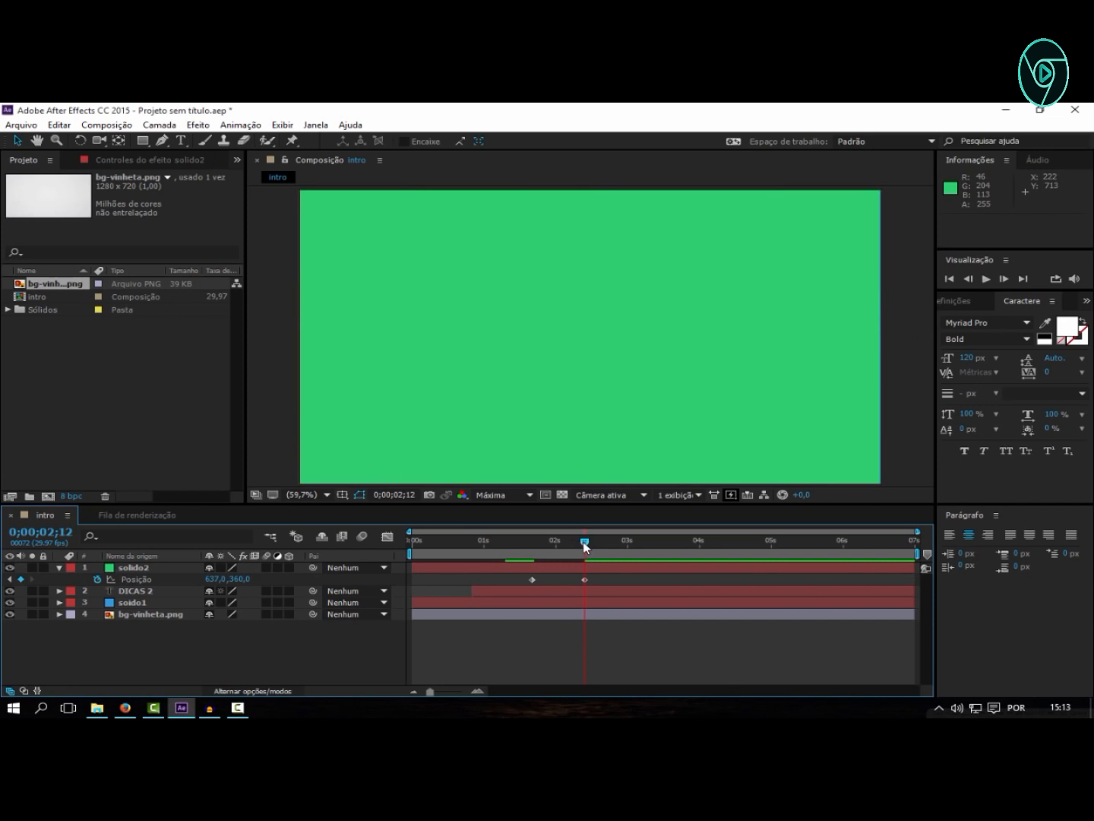
pyautogui.moveTo(585, 545); pyautogui.dragTo(527, 548)
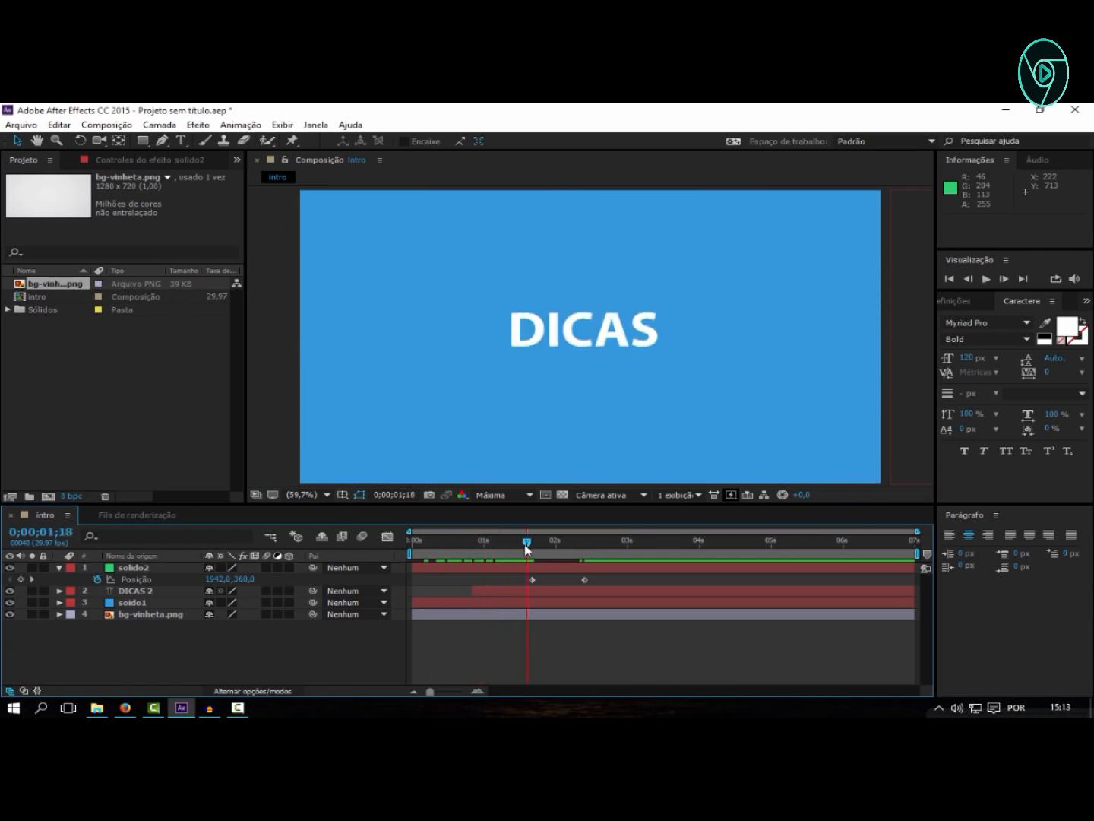
pyautogui.moveTo(526, 546); pyautogui.dragTo(572, 548)
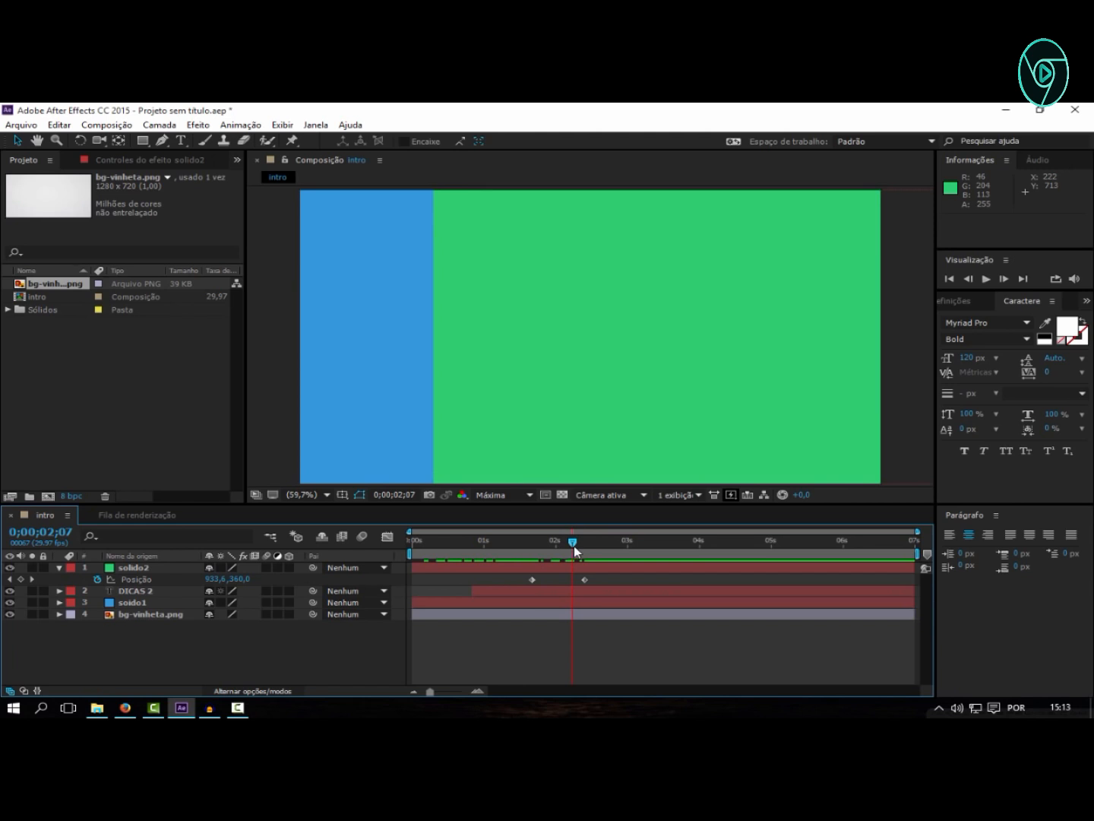
pyautogui.press('space')
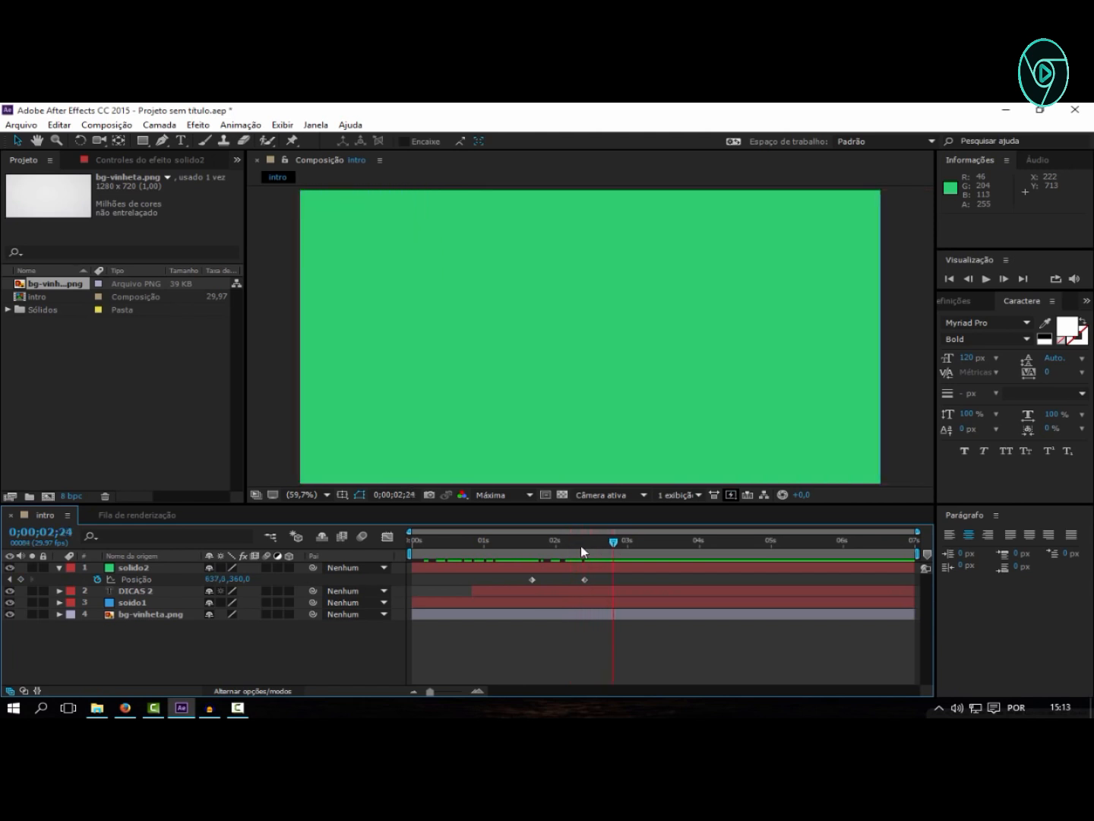
pyautogui.click(986, 278)
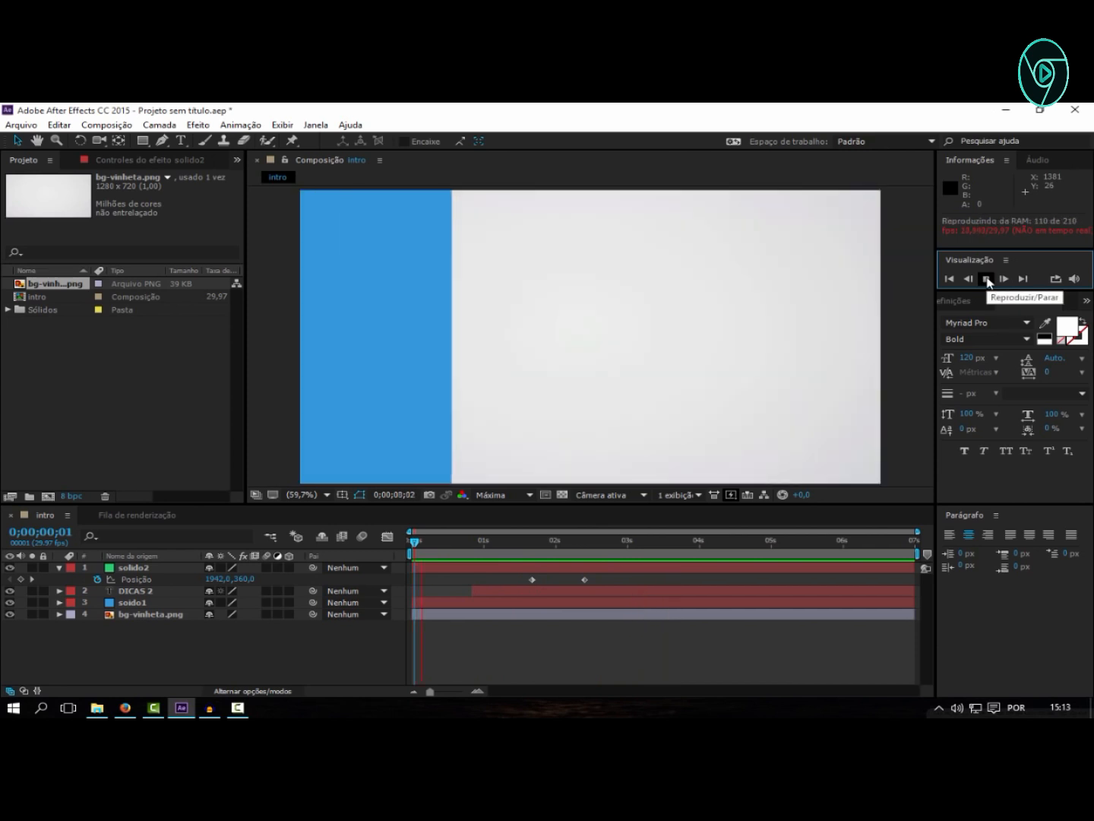
pyautogui.click(988, 280)
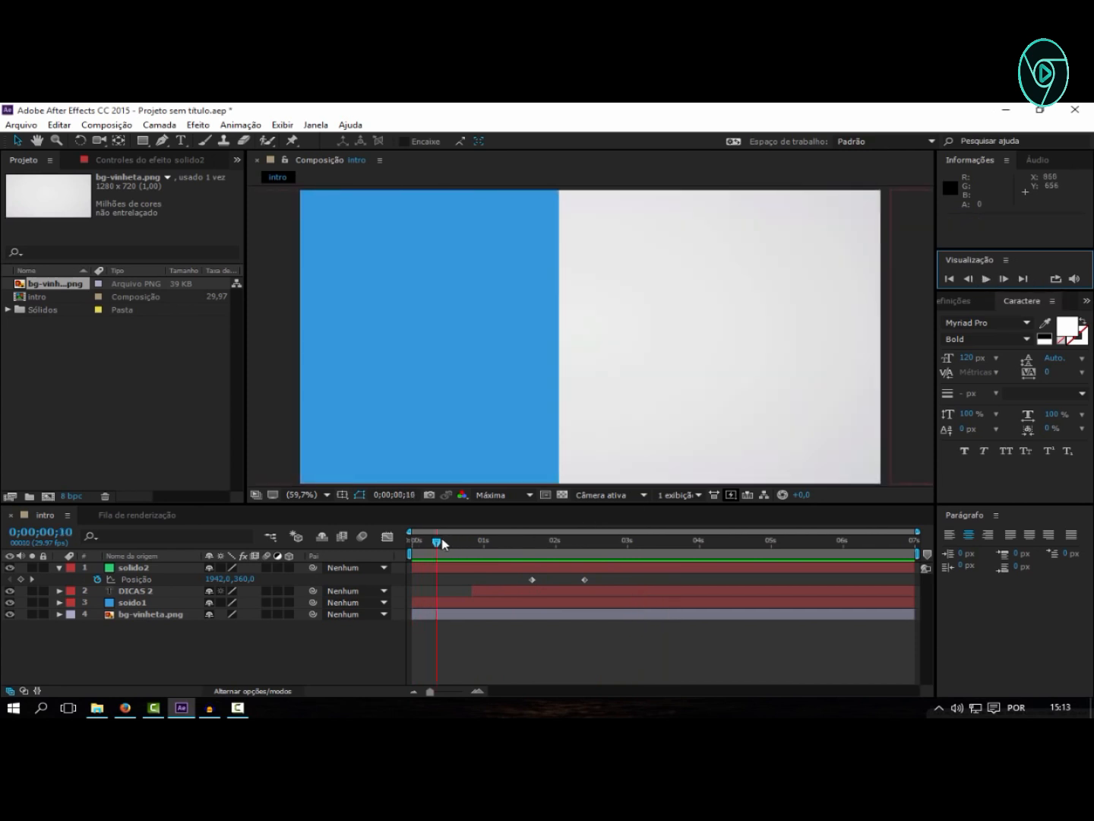
pyautogui.moveTo(443, 542); pyautogui.dragTo(526, 542)
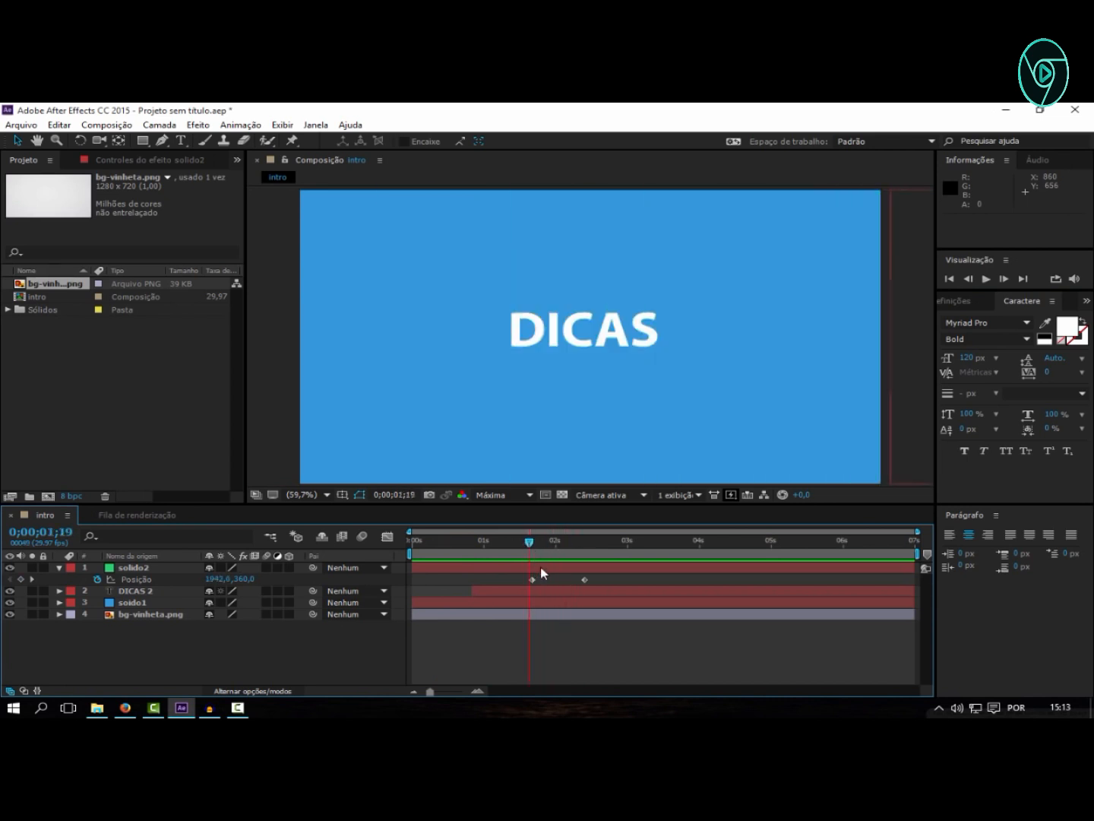
# - Shift both solido2 position keyframes earlier so that the first sits at 0;00;01;17, and play back the animation
pyautogui.moveTo(611, 585); pyautogui.dragTo(361, 542)
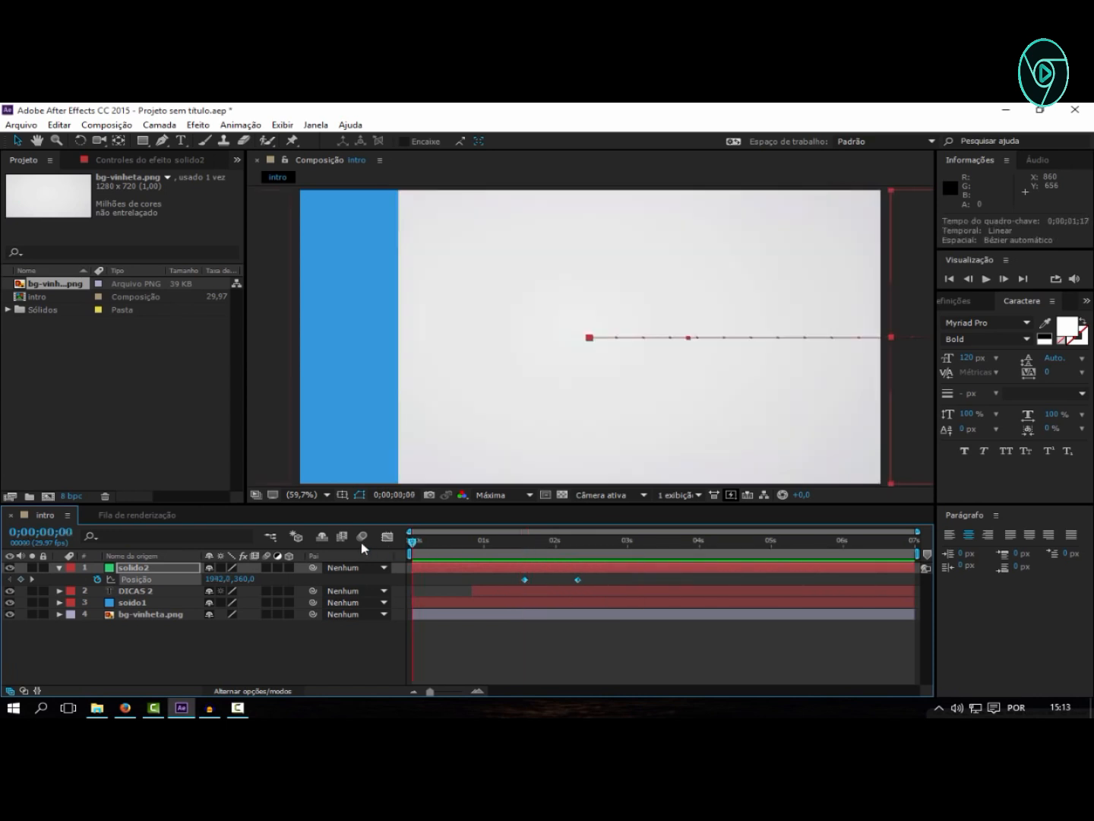
pyautogui.click(987, 279)
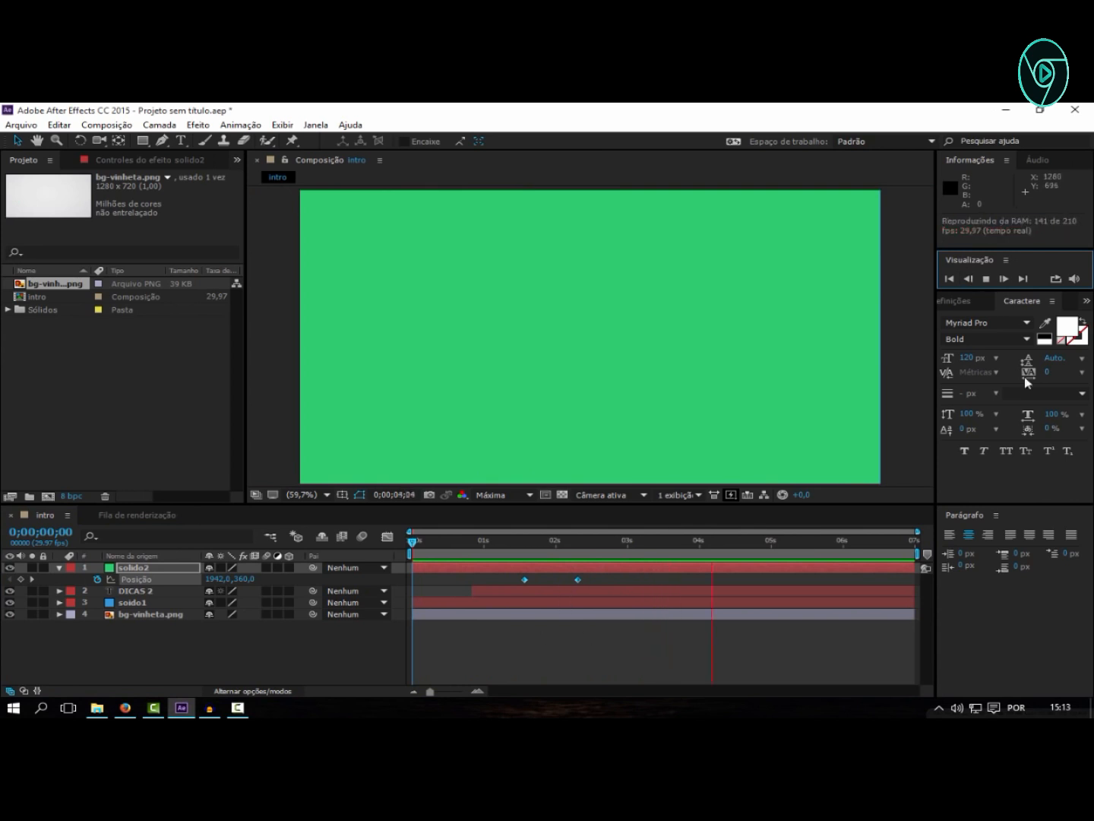
pyautogui.click(987, 279)
pyautogui.press('space')
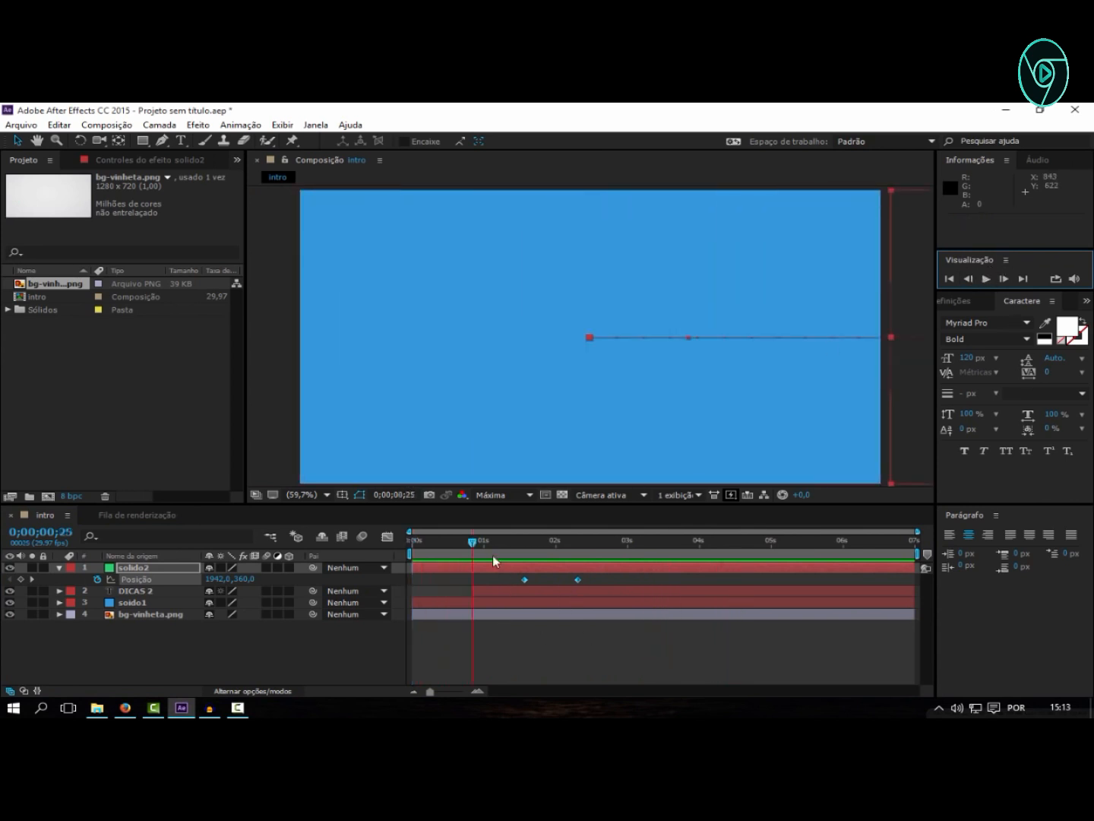
# - With the current time at 0;00;02;12, duplicate the DICAS 2 text layer and place the copy above solido2
pyautogui.moveTo(474, 544); pyautogui.dragTo(586, 542)
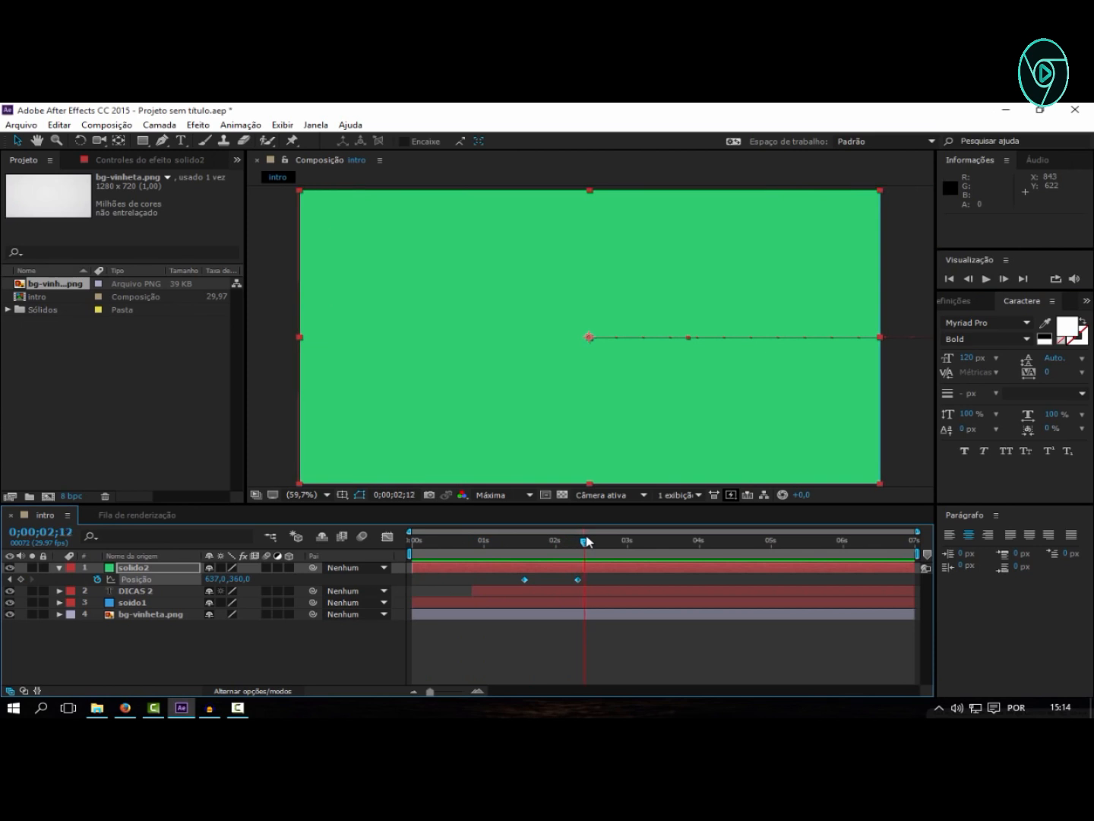
pyautogui.click(584, 584)
pyautogui.click(578, 579)
pyautogui.click(60, 568)
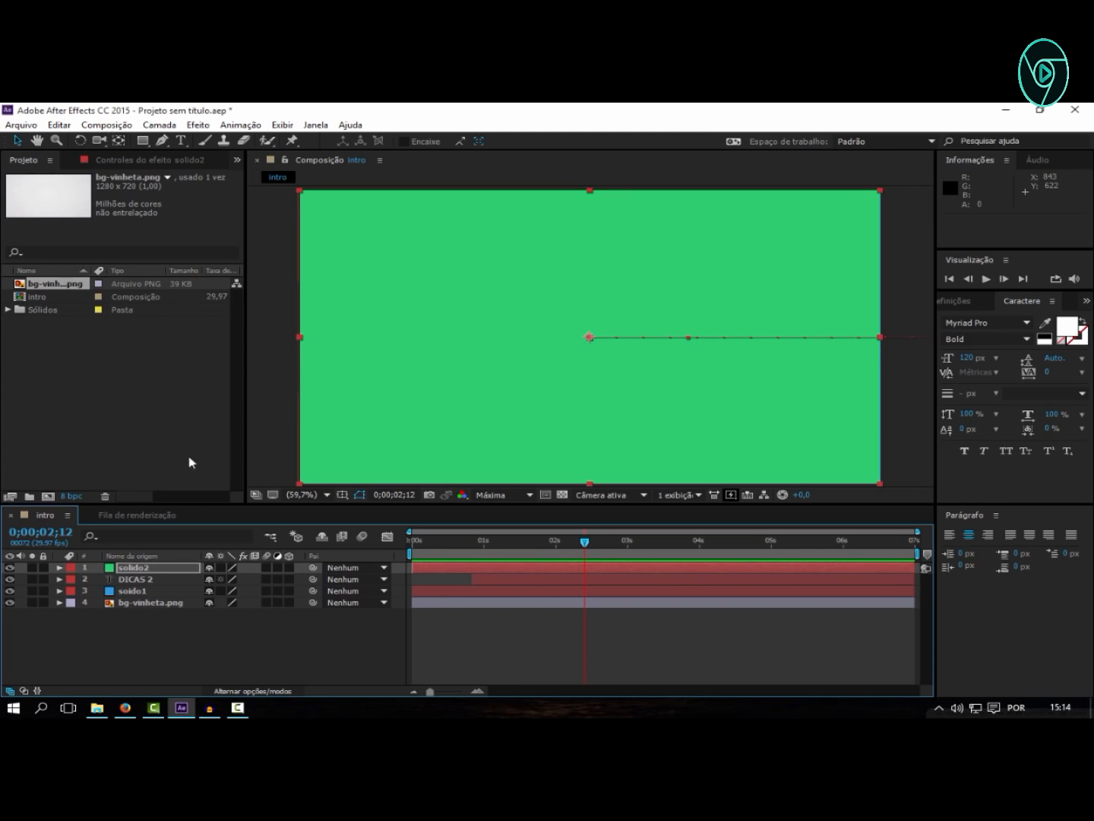
pyautogui.click(145, 580)
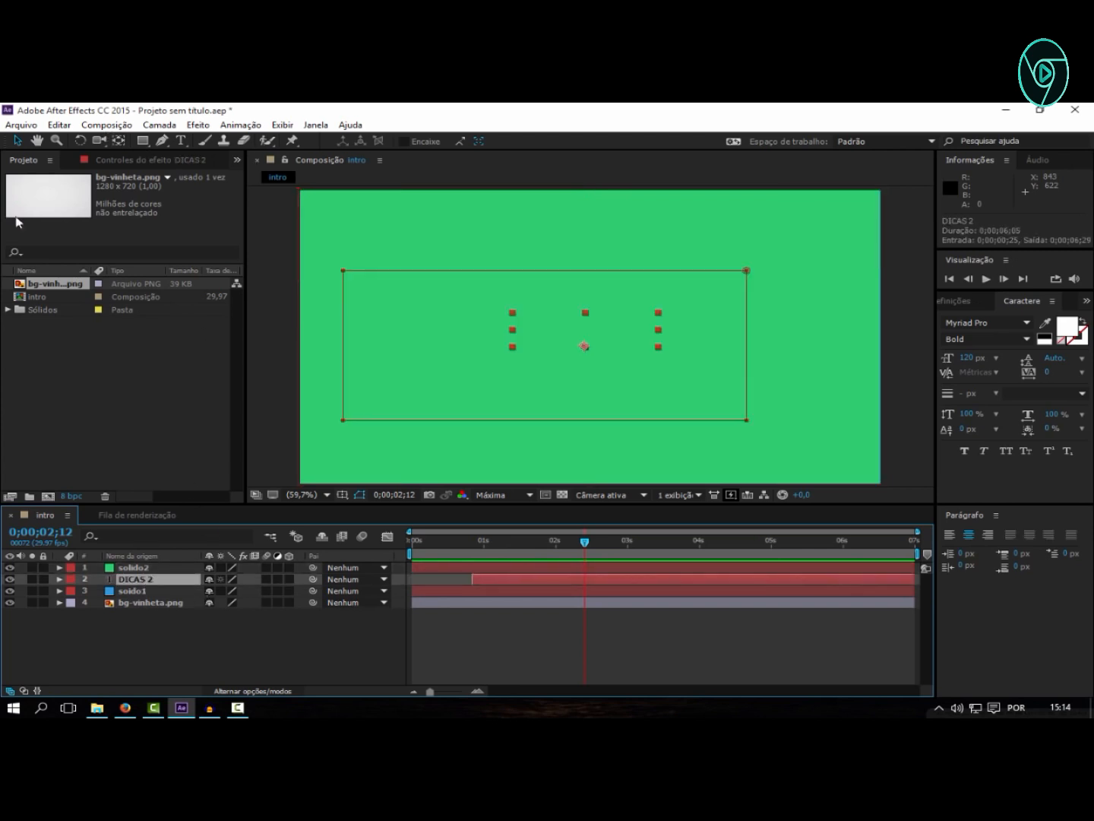
pyautogui.click(58, 125)
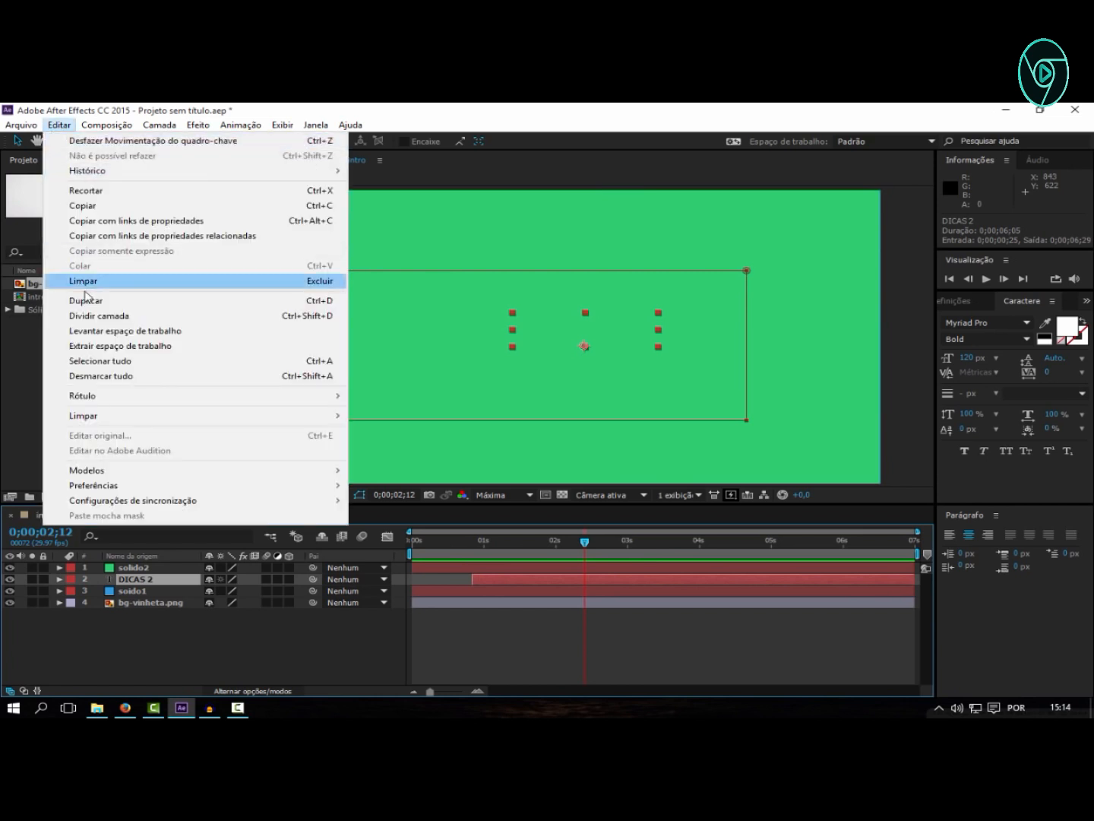
pyautogui.click(147, 304)
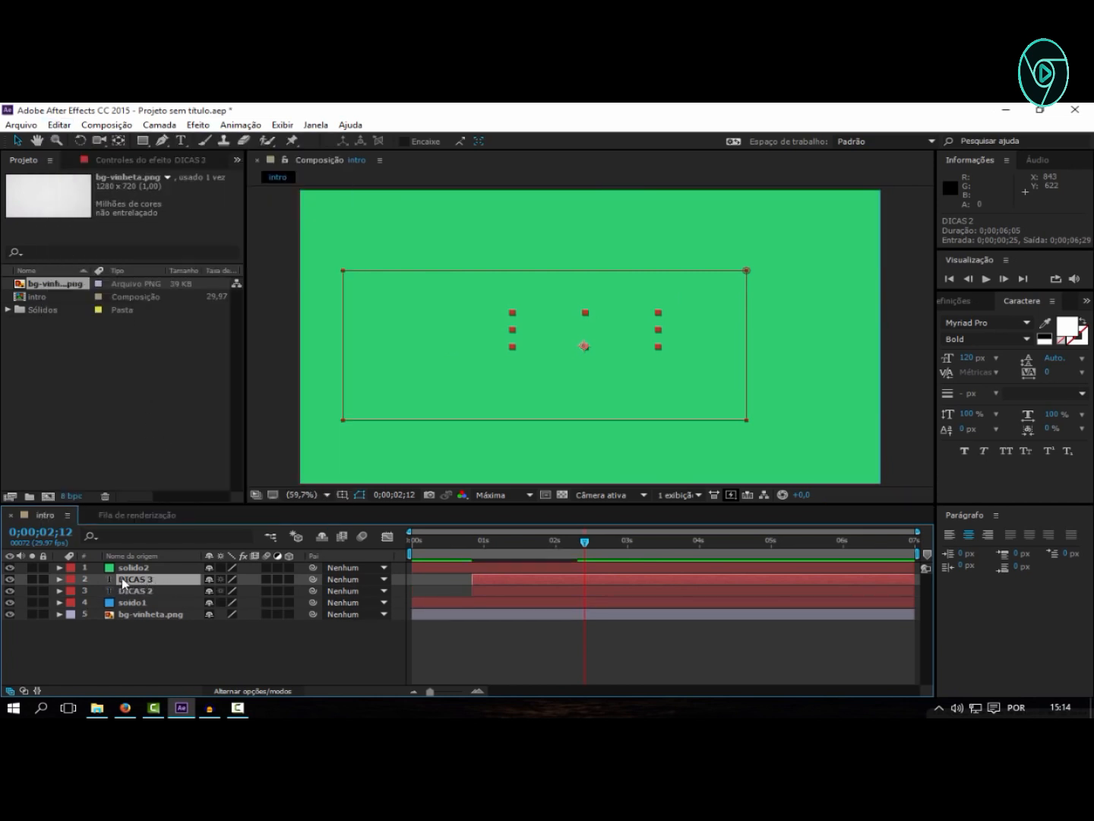
pyautogui.moveTo(161, 584); pyautogui.dragTo(138, 567)
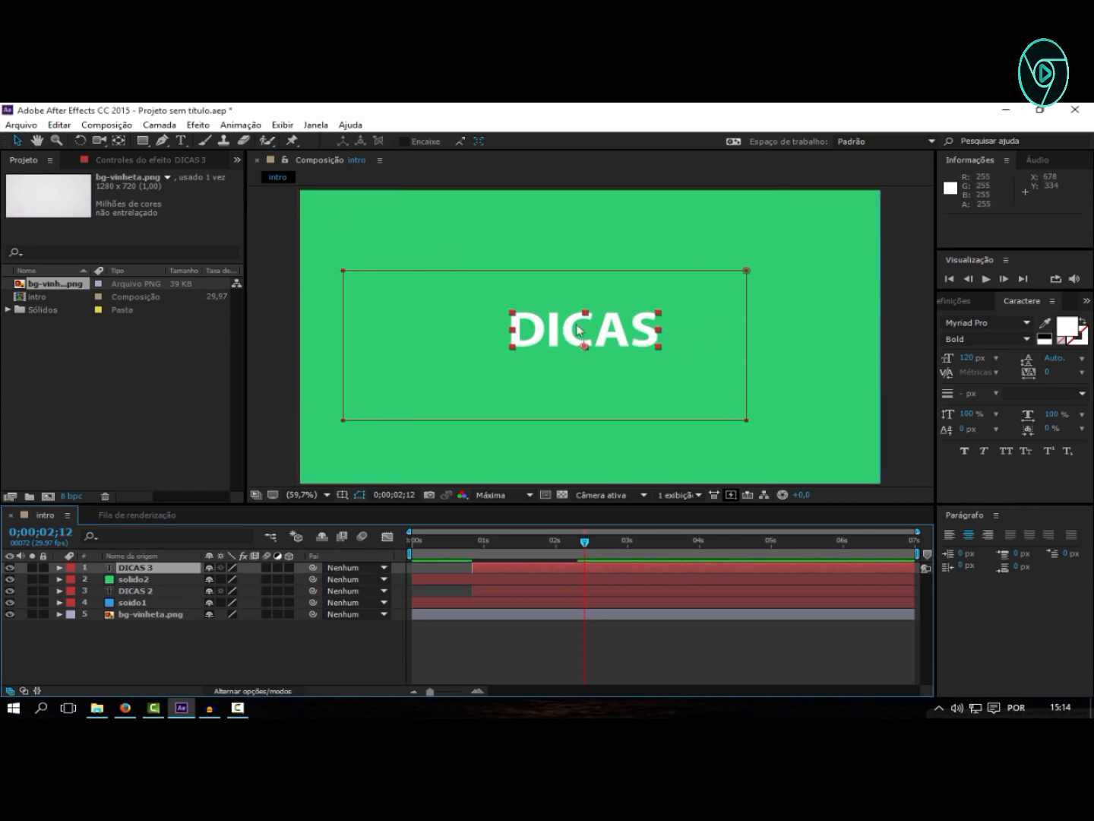
# - Replace the duplicated layer's text with "TUTORIAIS"
pyautogui.doubleClick(619, 330)
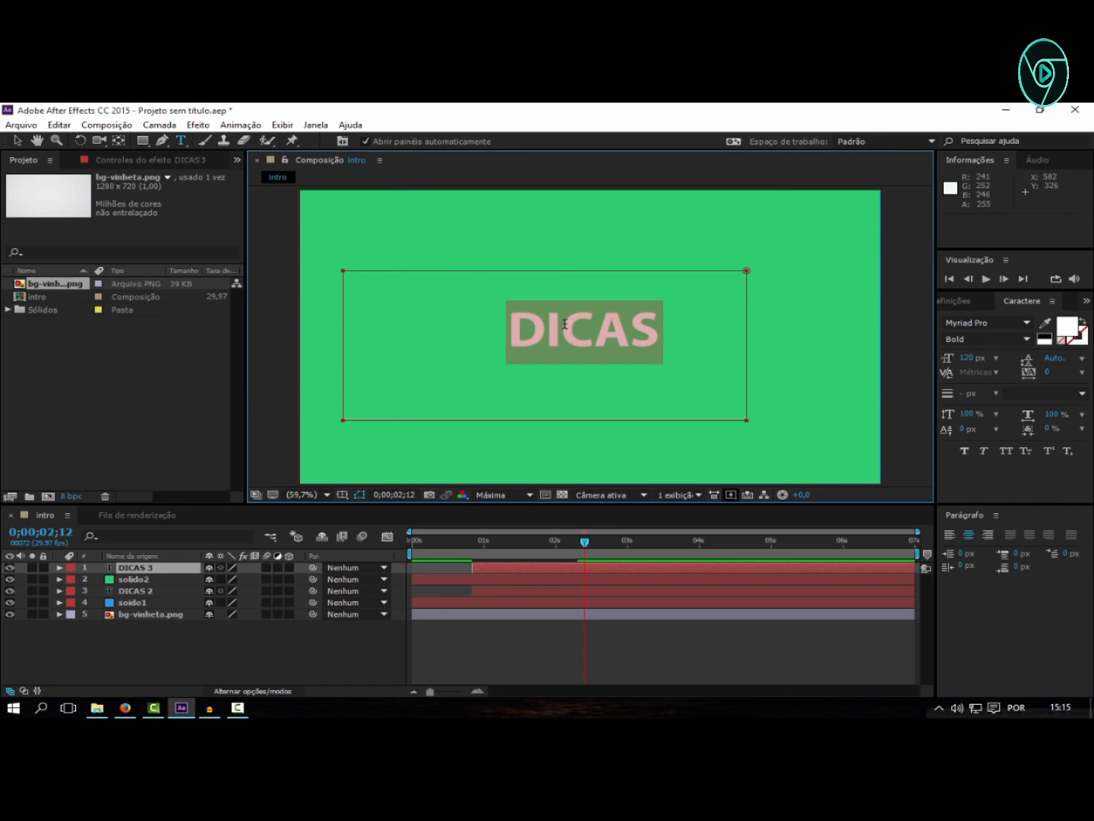
pyautogui.write('TUTORIAIS')
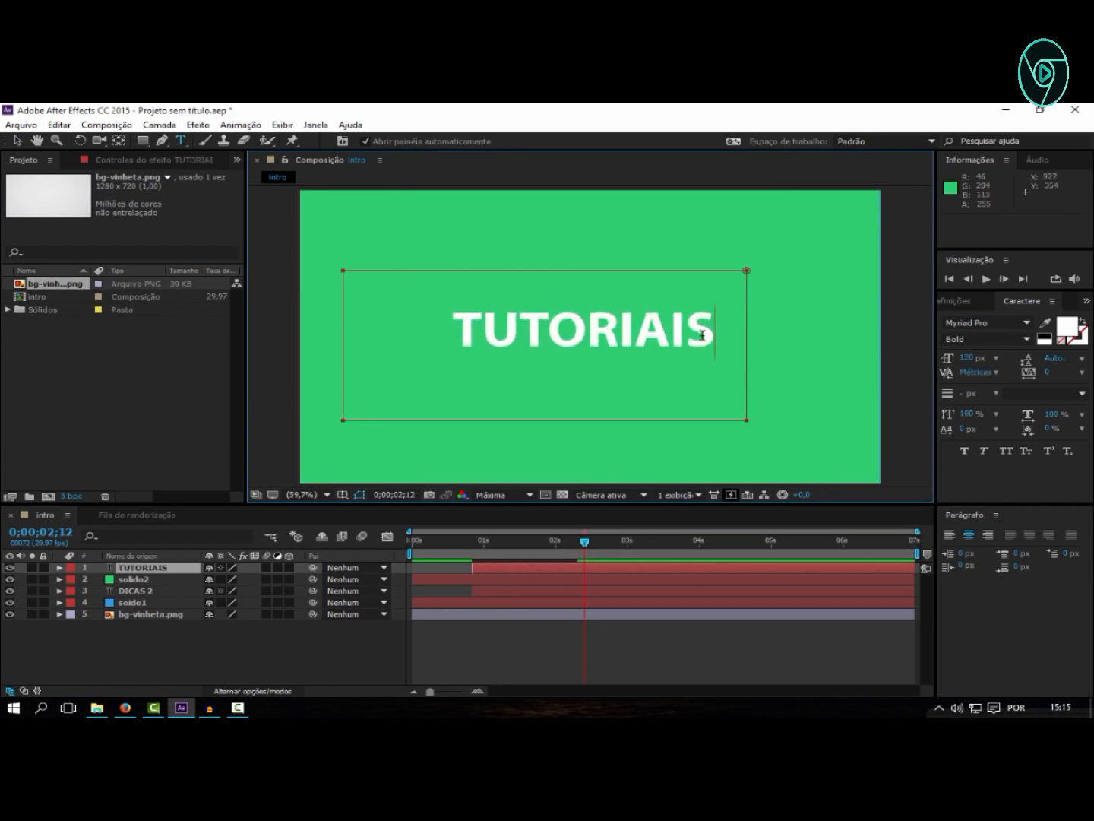
pyautogui.moveTo(721, 336); pyautogui.dragTo(460, 335)
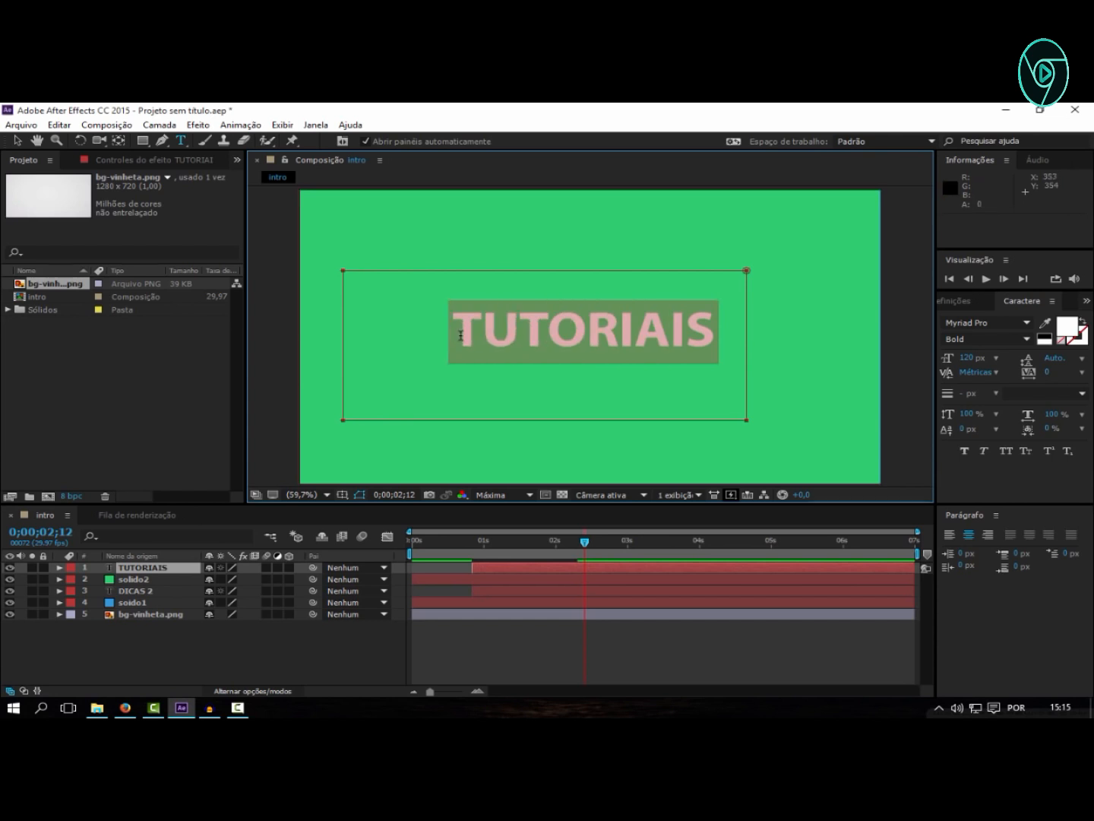
pyautogui.click(17, 140)
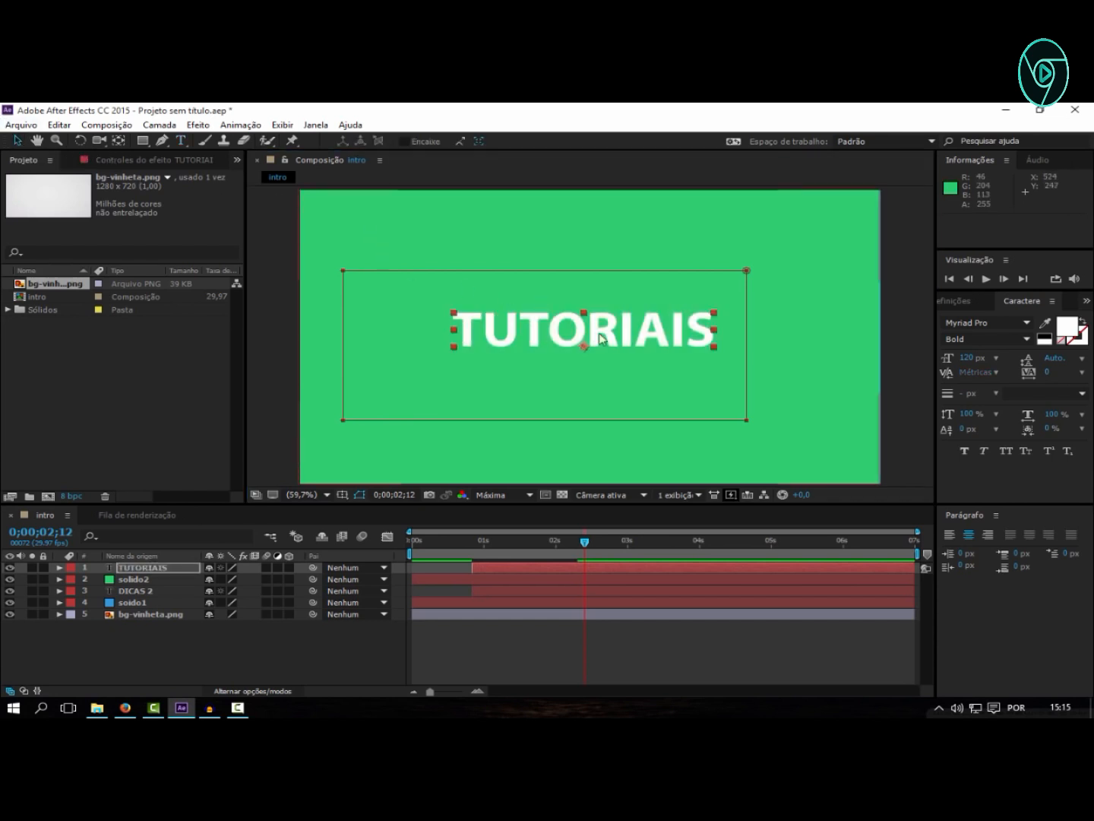
# - Move the TUTORIAIS text to about 669.8, 378.4 and show the title/action safe margins in the composition
pyautogui.moveTo(657, 334); pyautogui.dragTo(677, 332)
pyautogui.press('capslock')
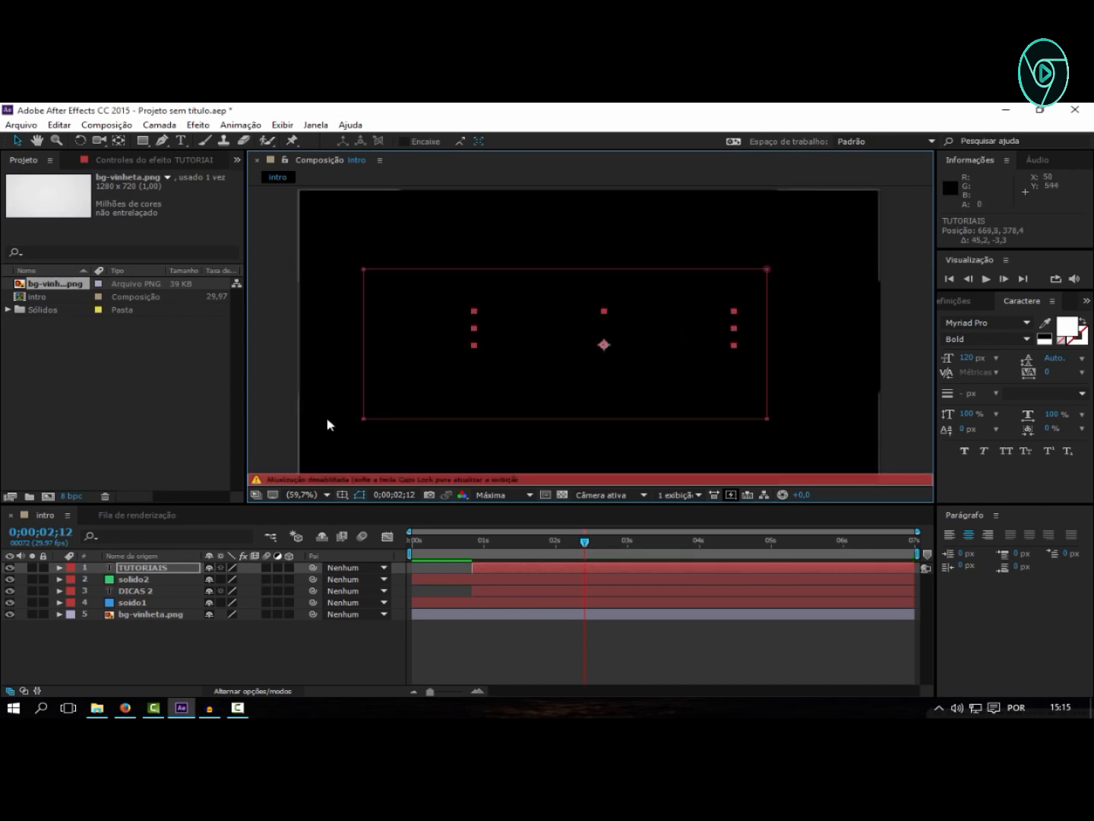
pyautogui.press('capslock')
pyautogui.click(342, 496)
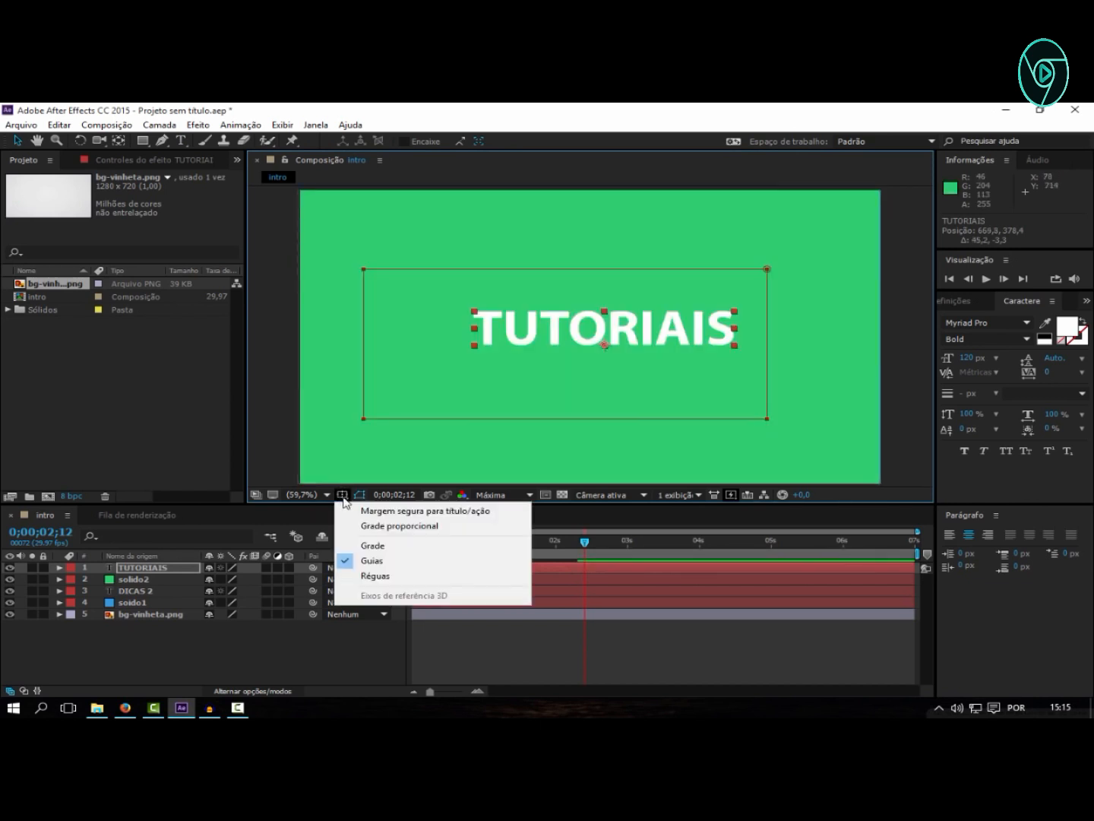
pyautogui.click(389, 513)
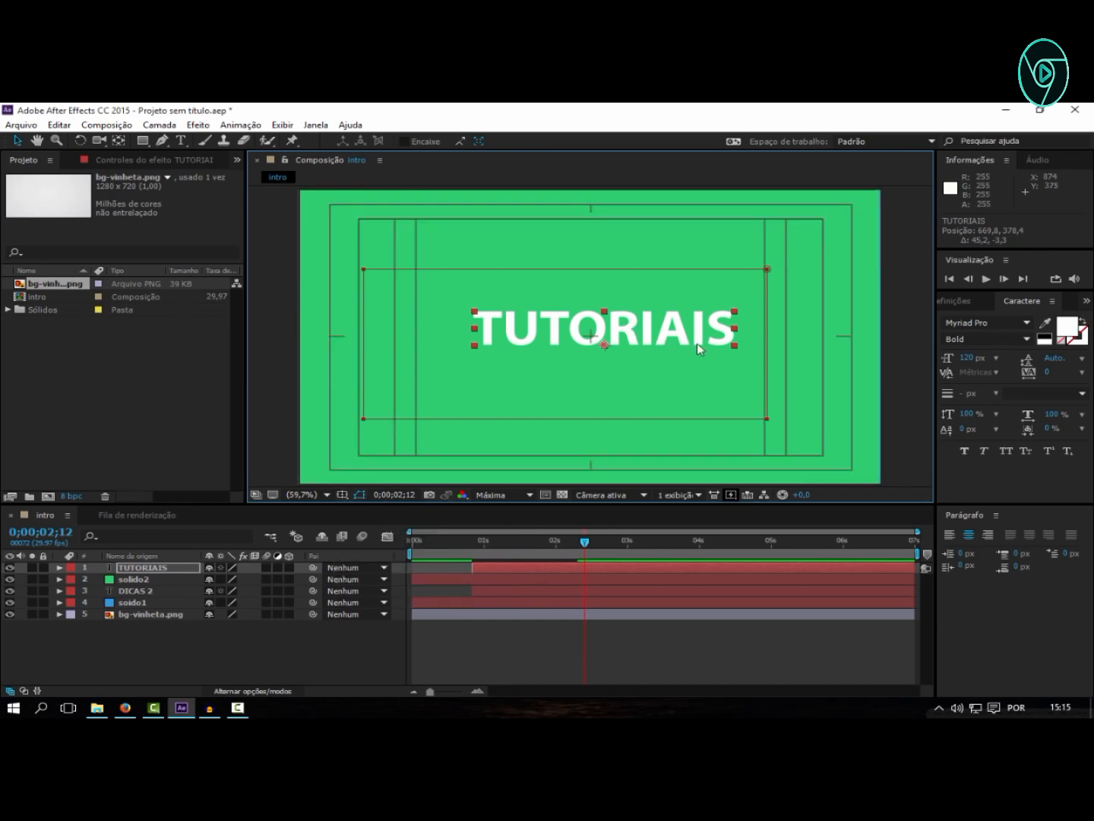
# - Nudge the TUTORIAIS text horizontally to position 645.8, 378.4 to centre it, and hide the title/action safe margins
pyautogui.press('Right')
pyautogui.press('Right')
pyautogui.press('Right')
pyautogui.press('Right')
pyautogui.press('Right')
pyautogui.press('Right')
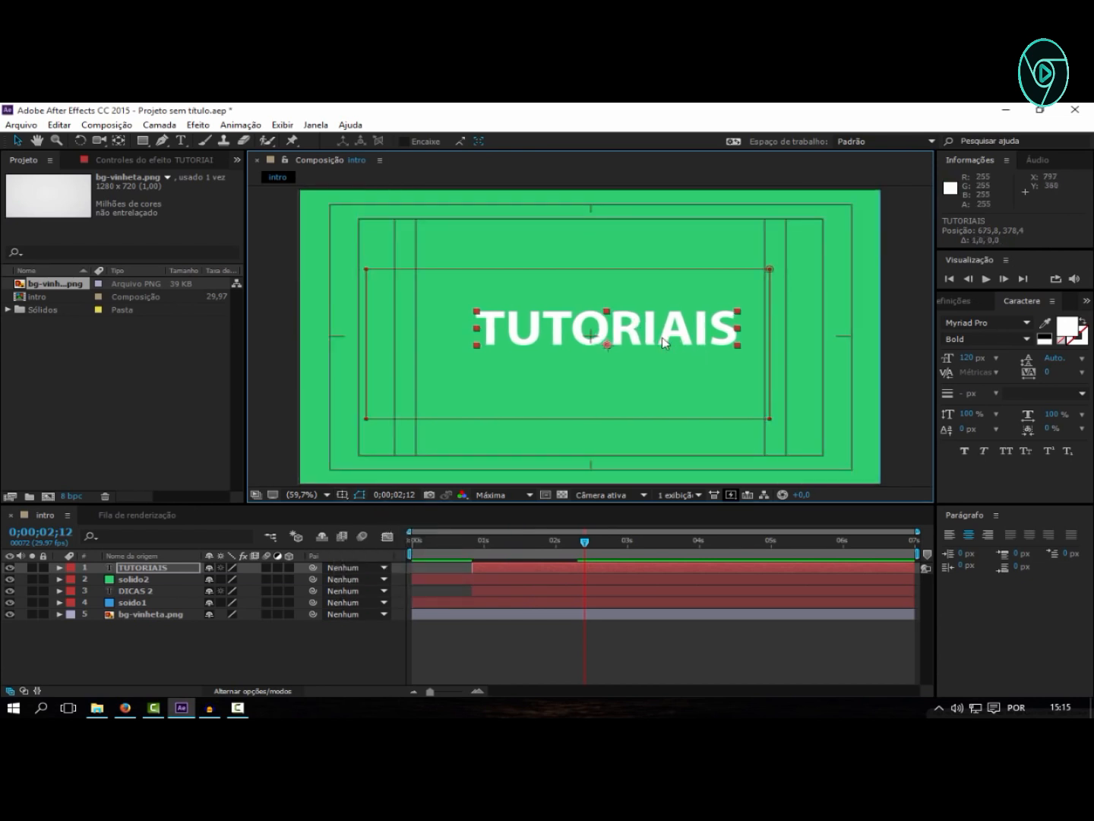
pyautogui.hotkey('shift', 'Left')
pyautogui.hotkey('shift', 'Left')
pyautogui.hotkey('shift', 'Left')
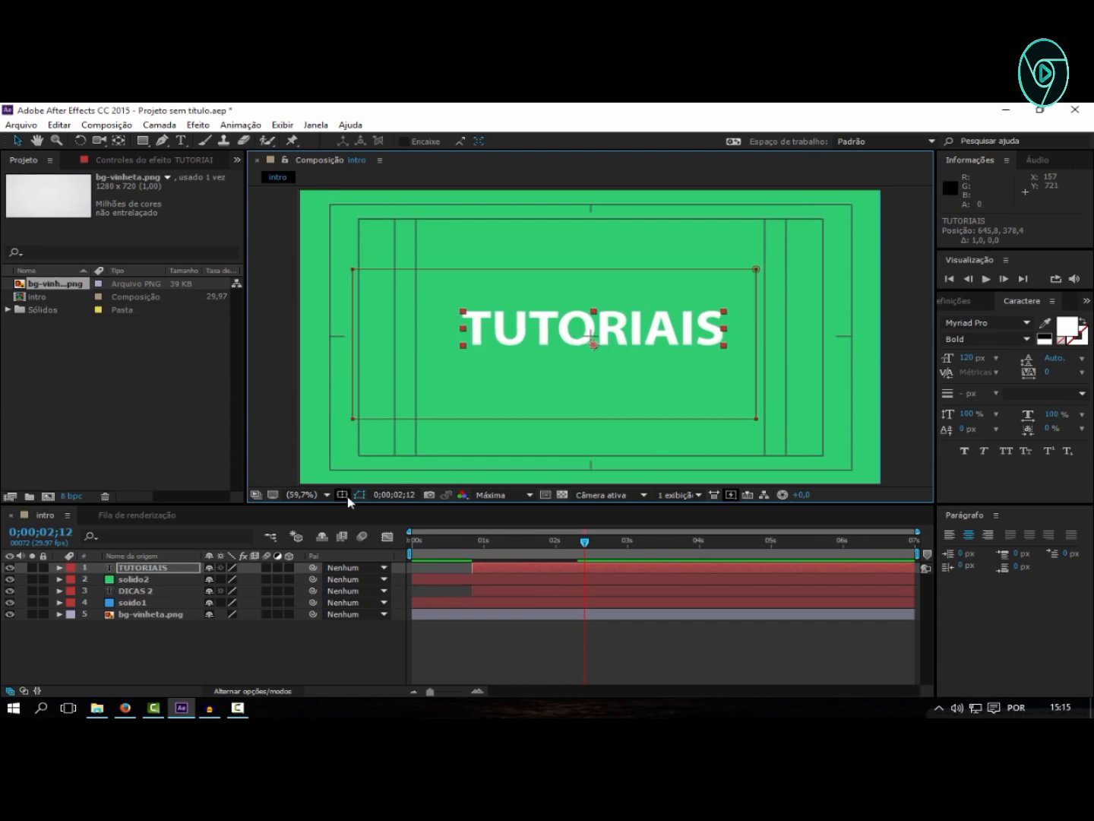
pyautogui.click(348, 496)
pyautogui.click(385, 512)
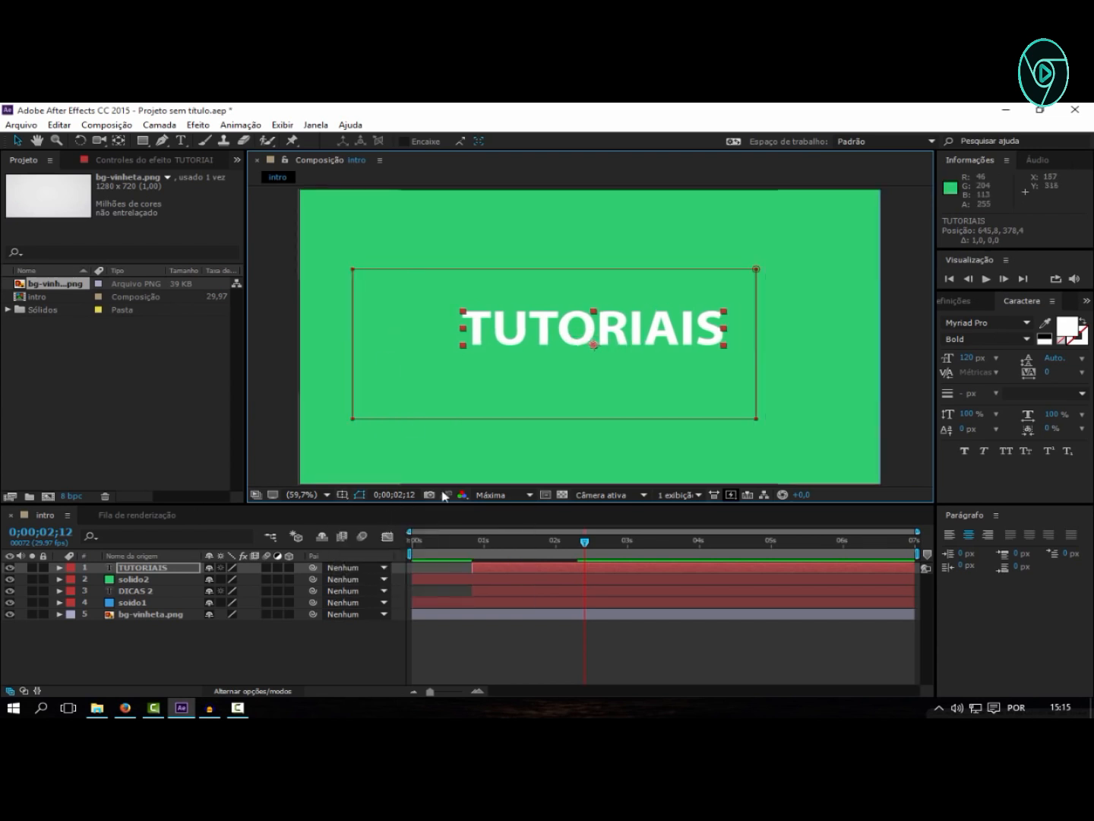
pyautogui.click(311, 647)
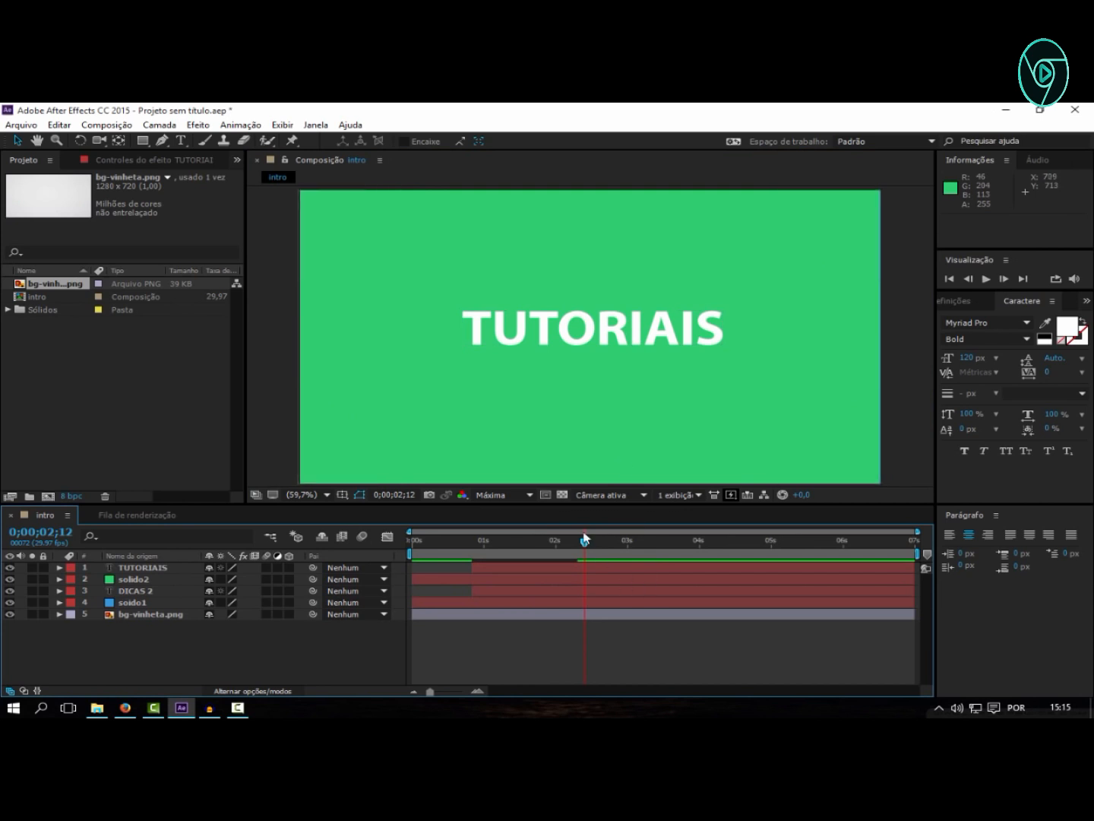
# - Play the intro from the start to check when the TUTORIAIS text appears
pyautogui.press('Home')
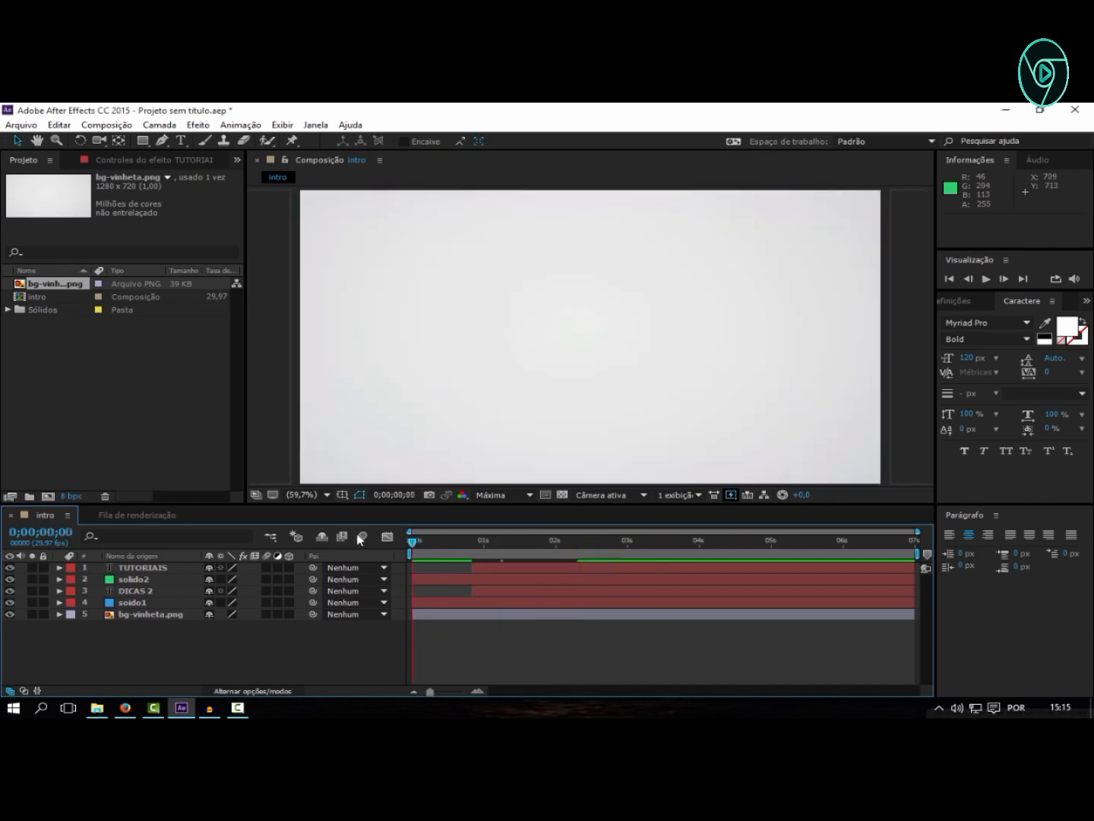
pyautogui.click(987, 278)
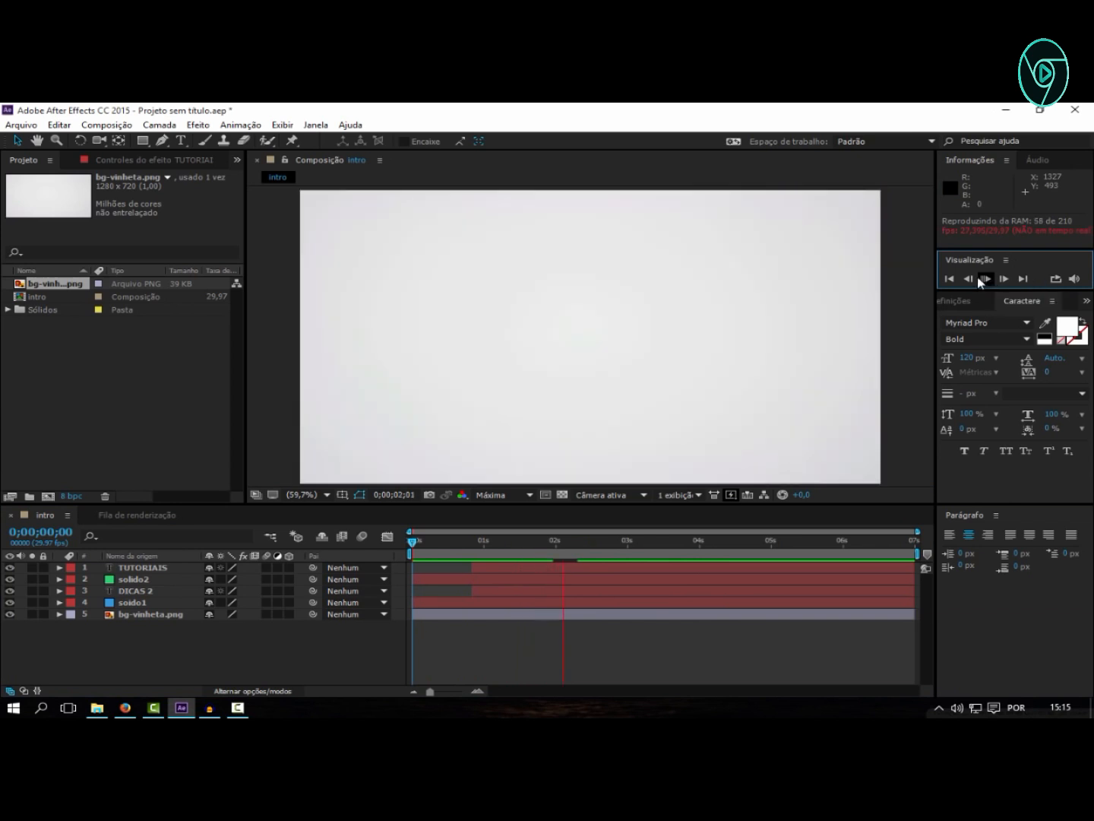
pyautogui.click(987, 279)
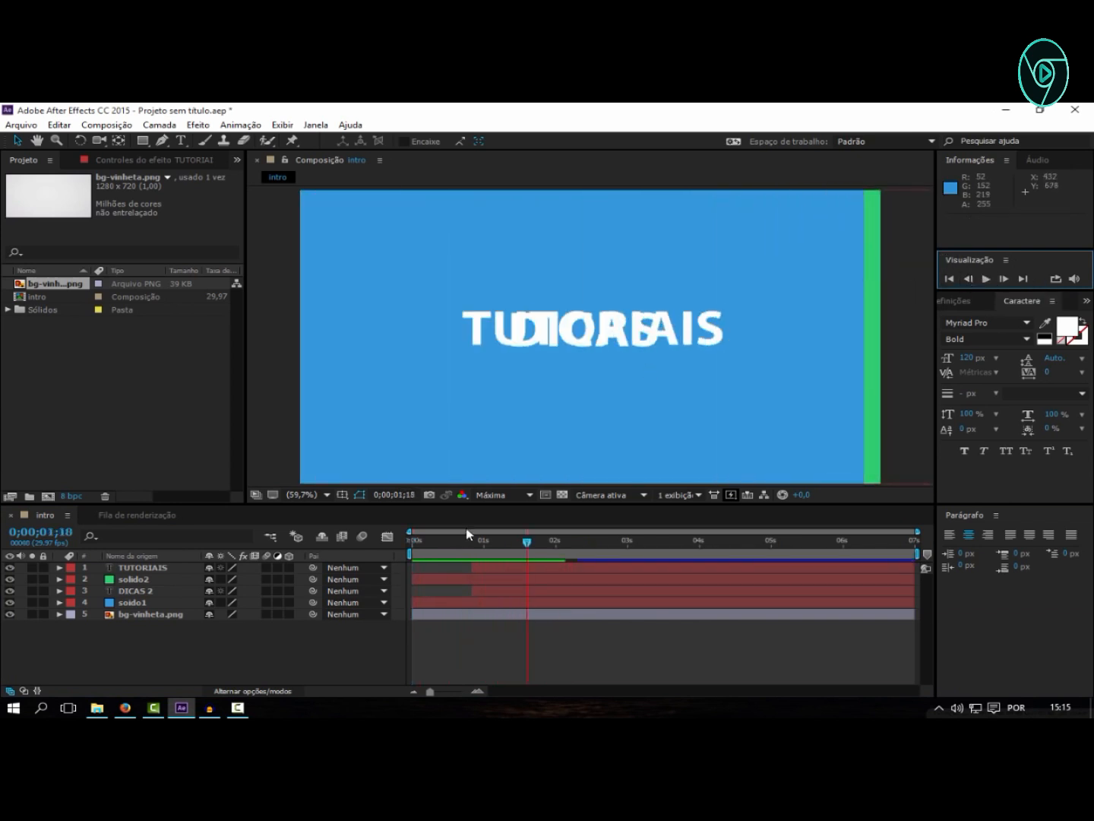
# - Split the TUTORIAIS text layer at 0;00;02;11
pyautogui.moveTo(527, 542); pyautogui.dragTo(583, 545)
pyautogui.click(145, 568)
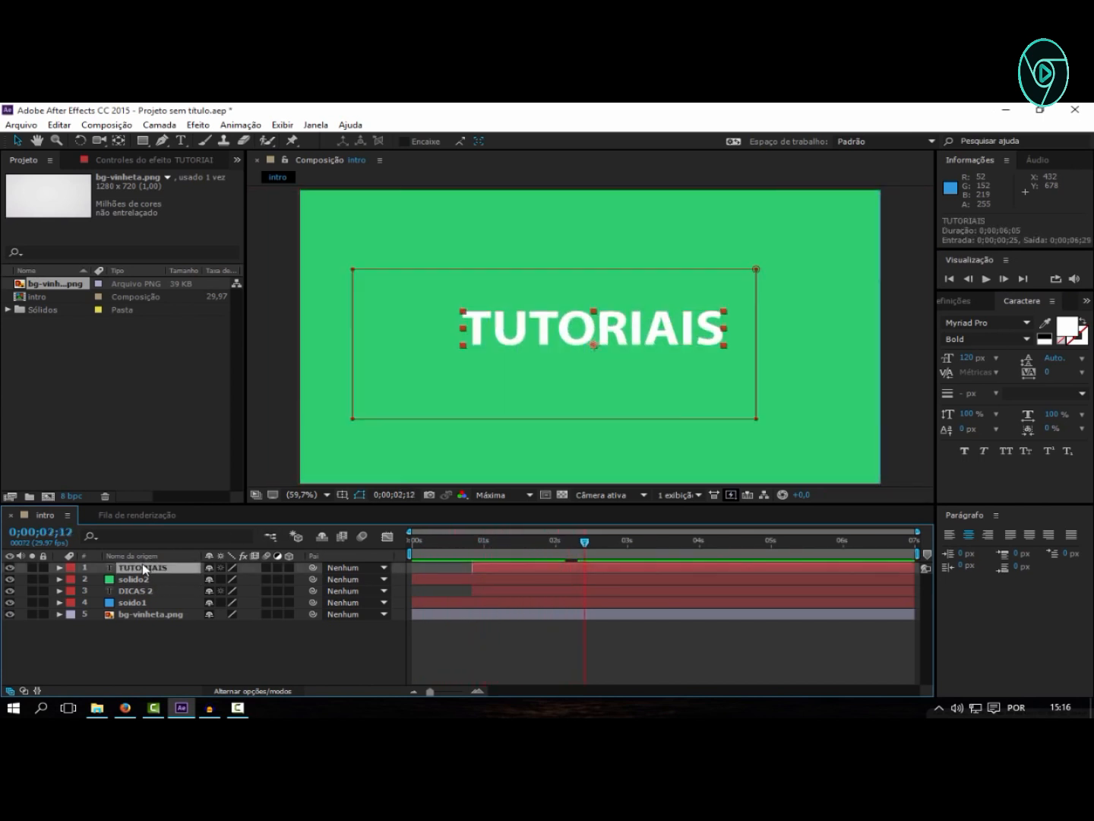
pyautogui.press('Return')
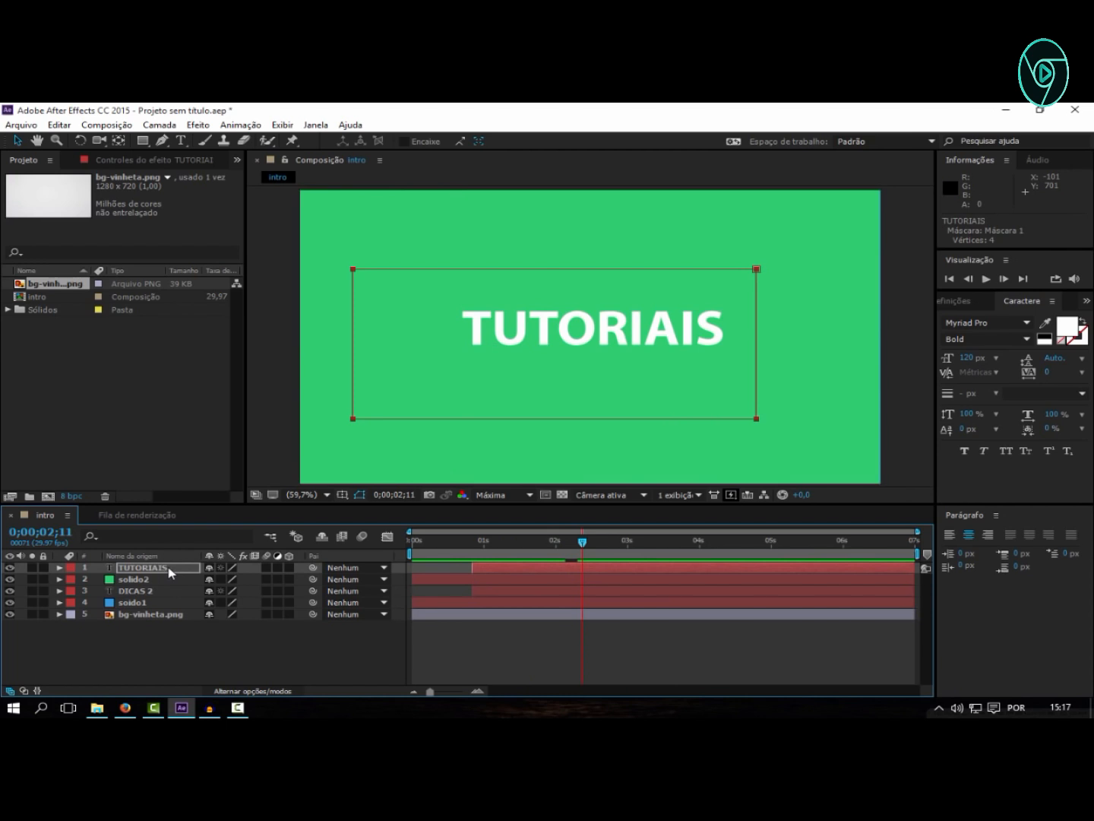
pyautogui.press('Return')
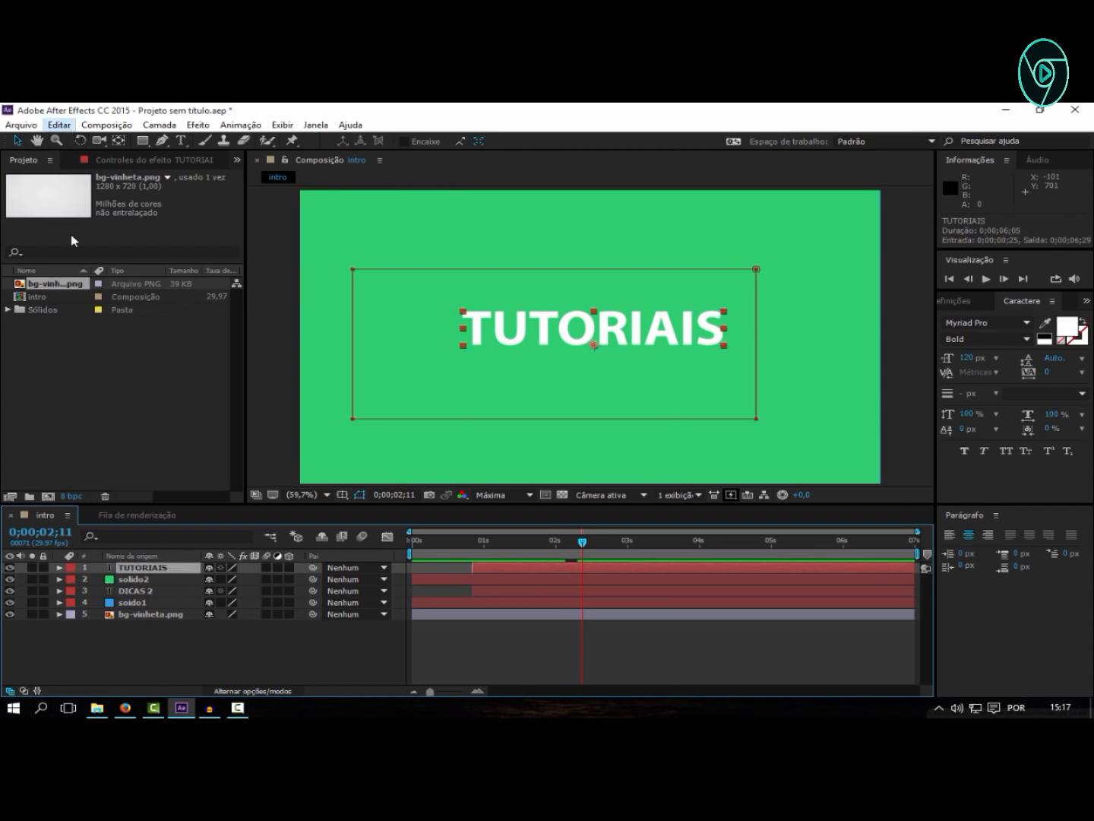
pyautogui.click(59, 125)
pyautogui.click(112, 316)
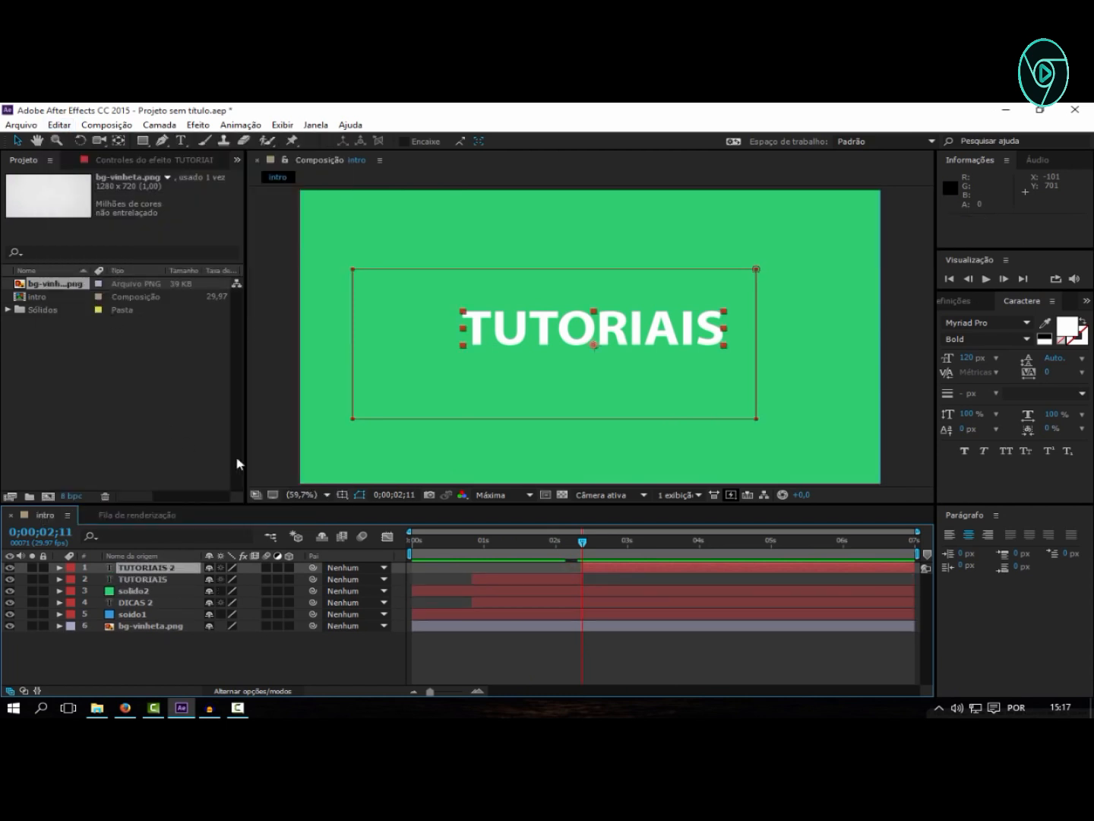
# - Delete the portion of the TUTORIAIS text layer before 0;00;02;11 and preview the intro from the start
pyautogui.click(156, 580)
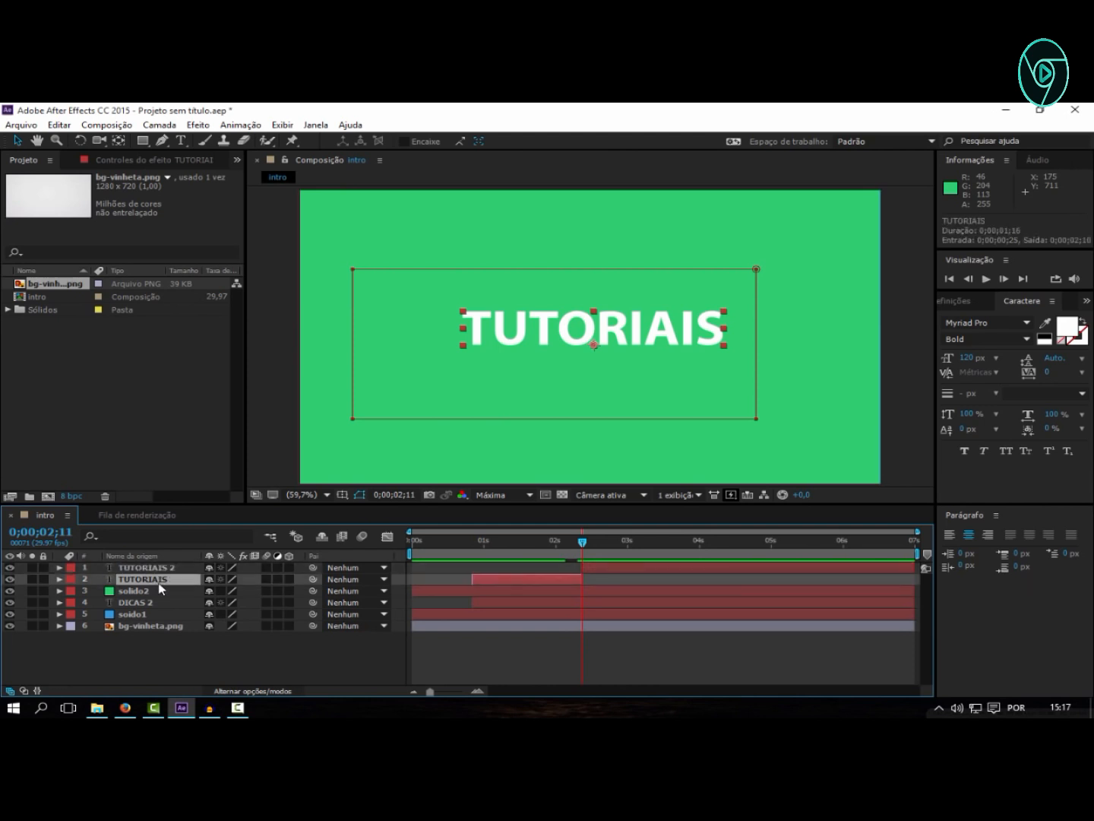
pyautogui.press('Delete')
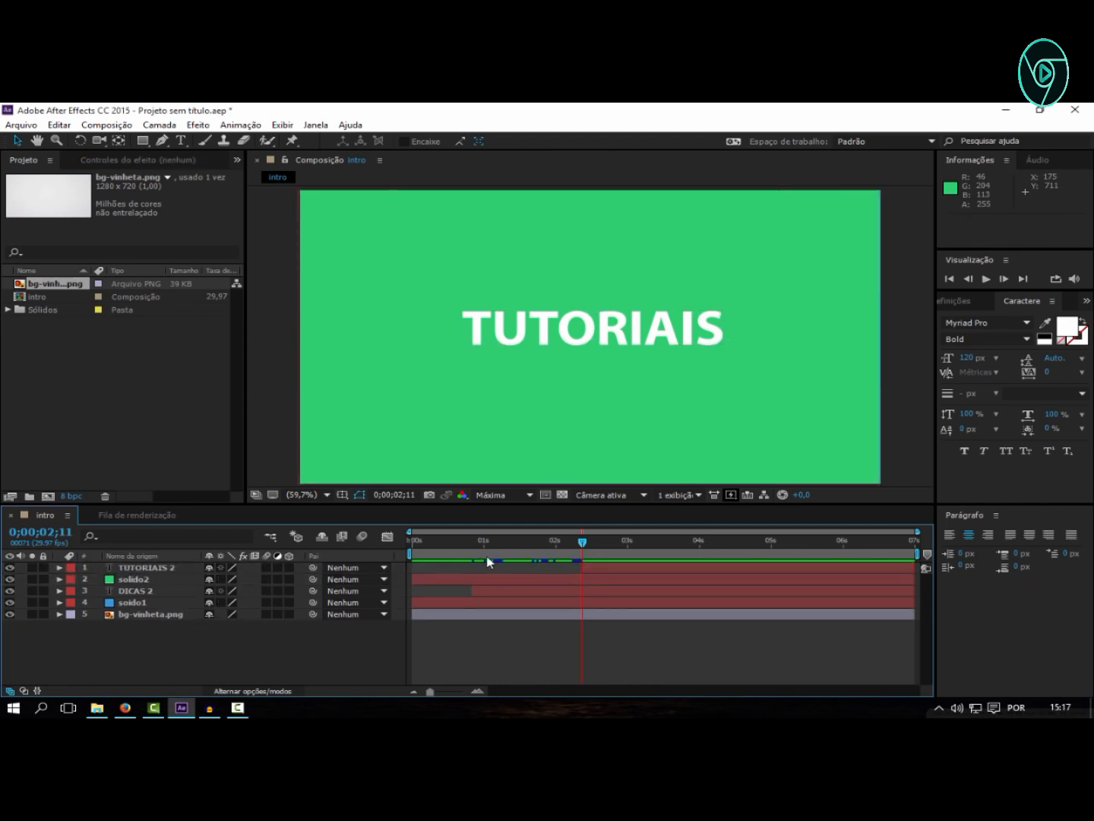
pyautogui.moveTo(579, 547); pyautogui.dragTo(400, 550)
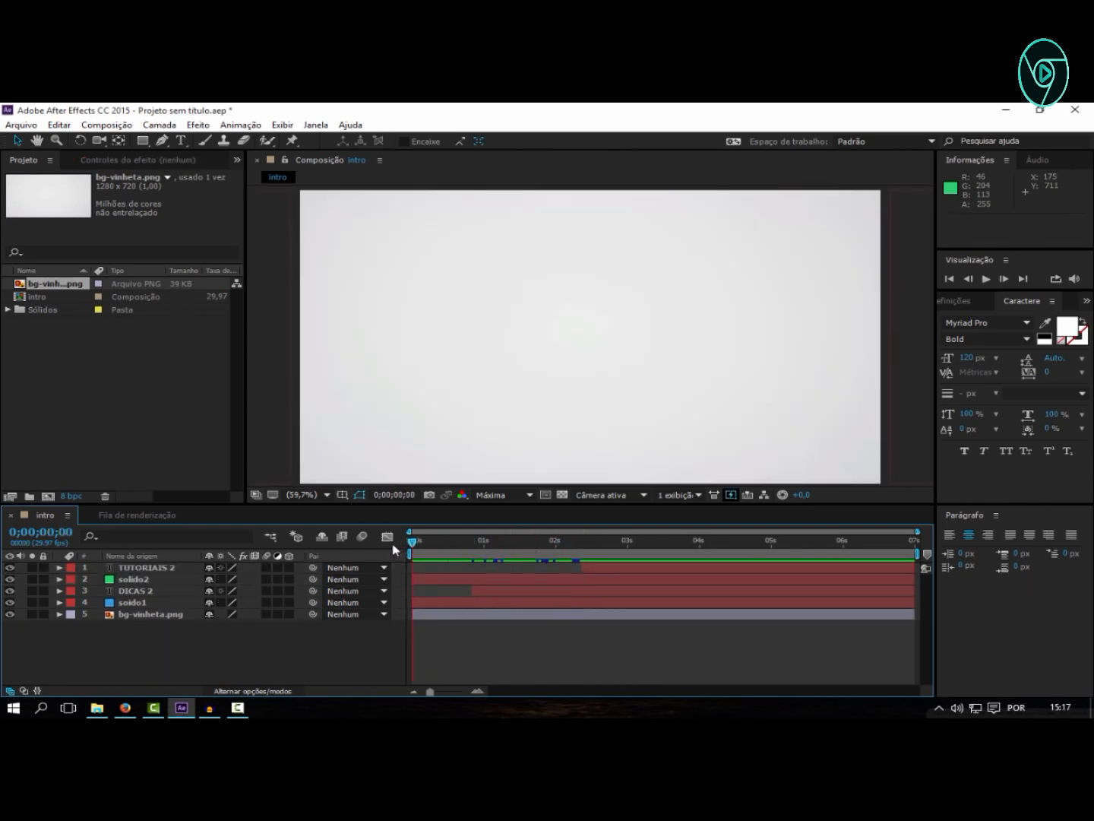
pyautogui.click(986, 279)
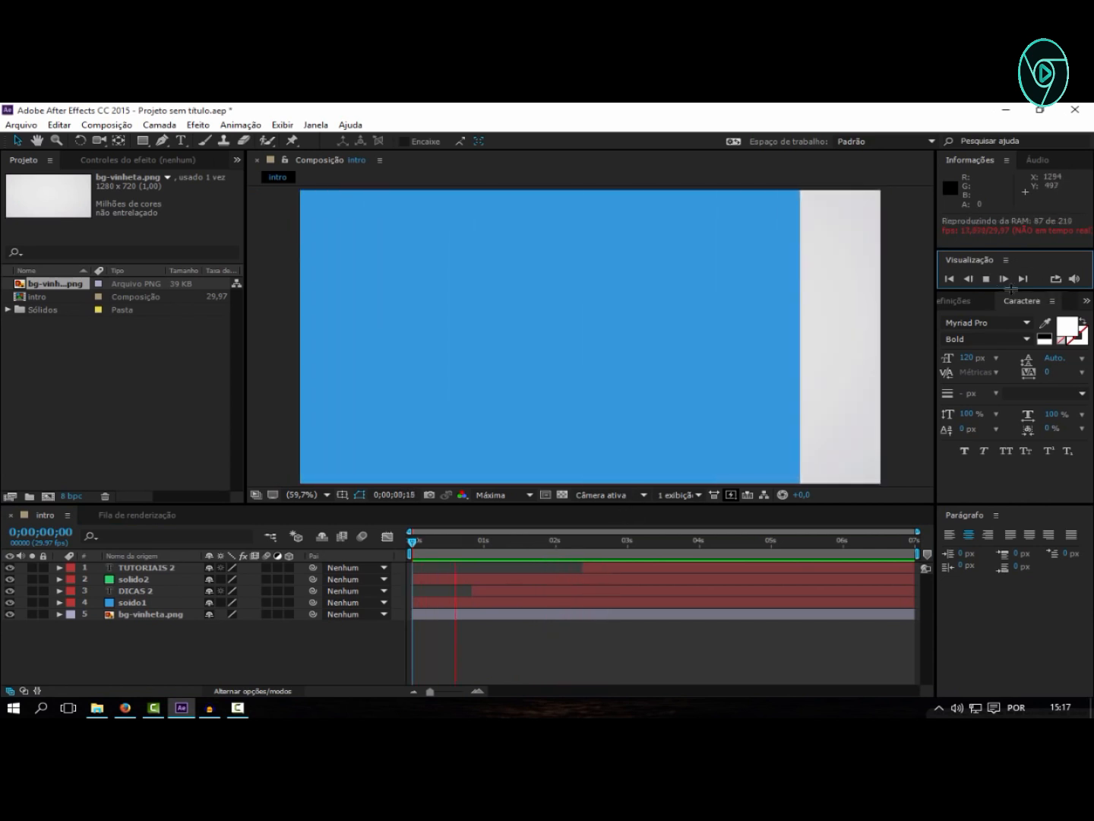
pyautogui.click(989, 281)
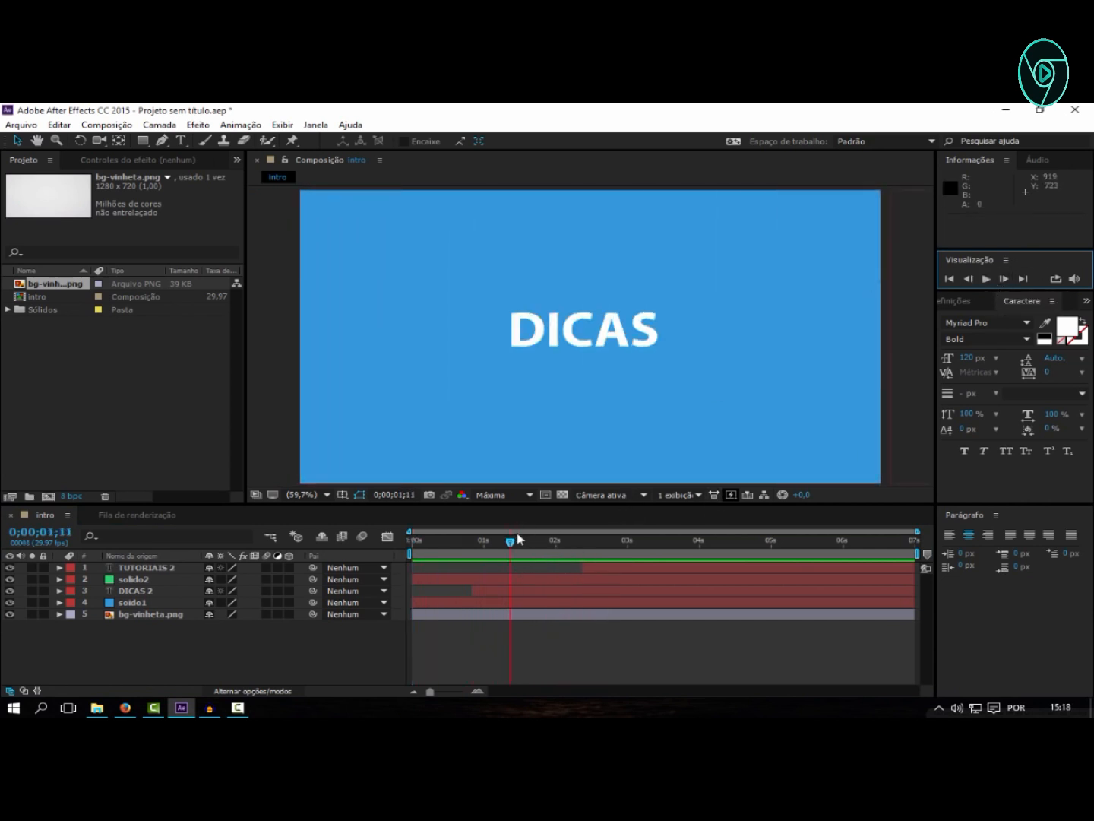
# - Shift both mask path keyframes of the TUTORIAIS 2 layer so the mask reveal starts at 0;00;02;11
pyautogui.moveTo(510, 545); pyautogui.dragTo(583, 550)
pyautogui.click(129, 568)
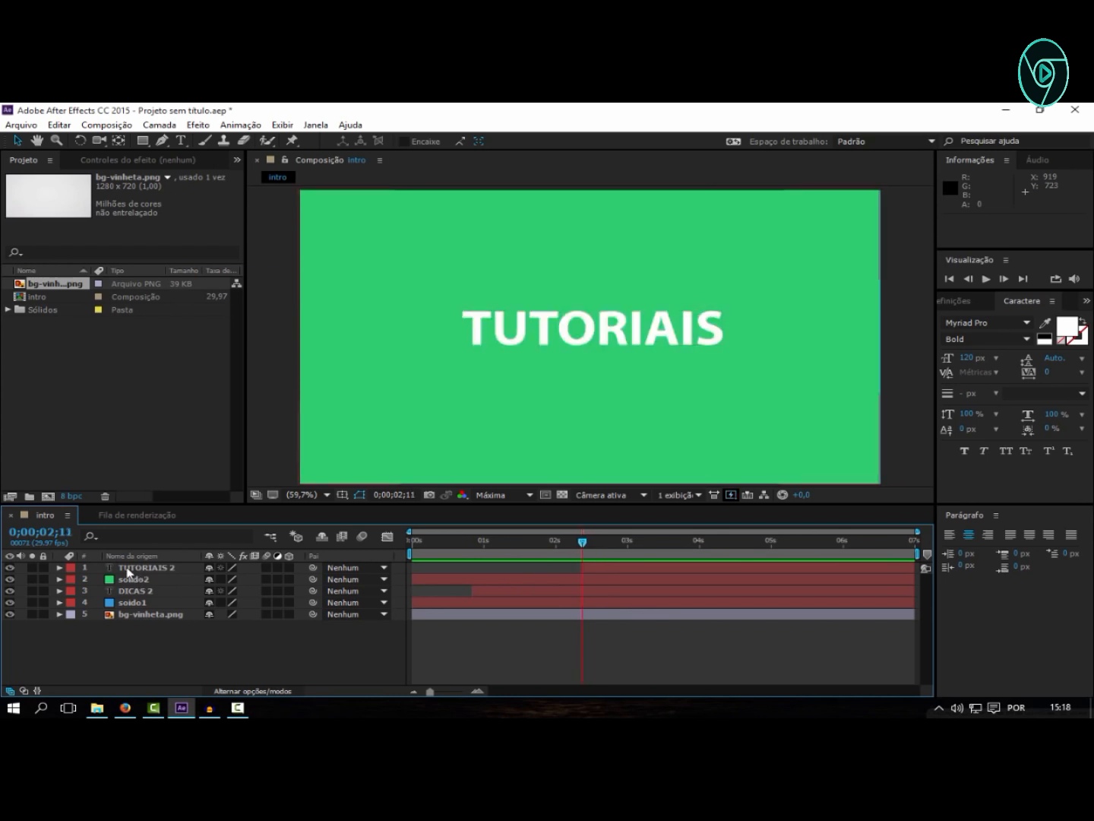
pyautogui.click(128, 569)
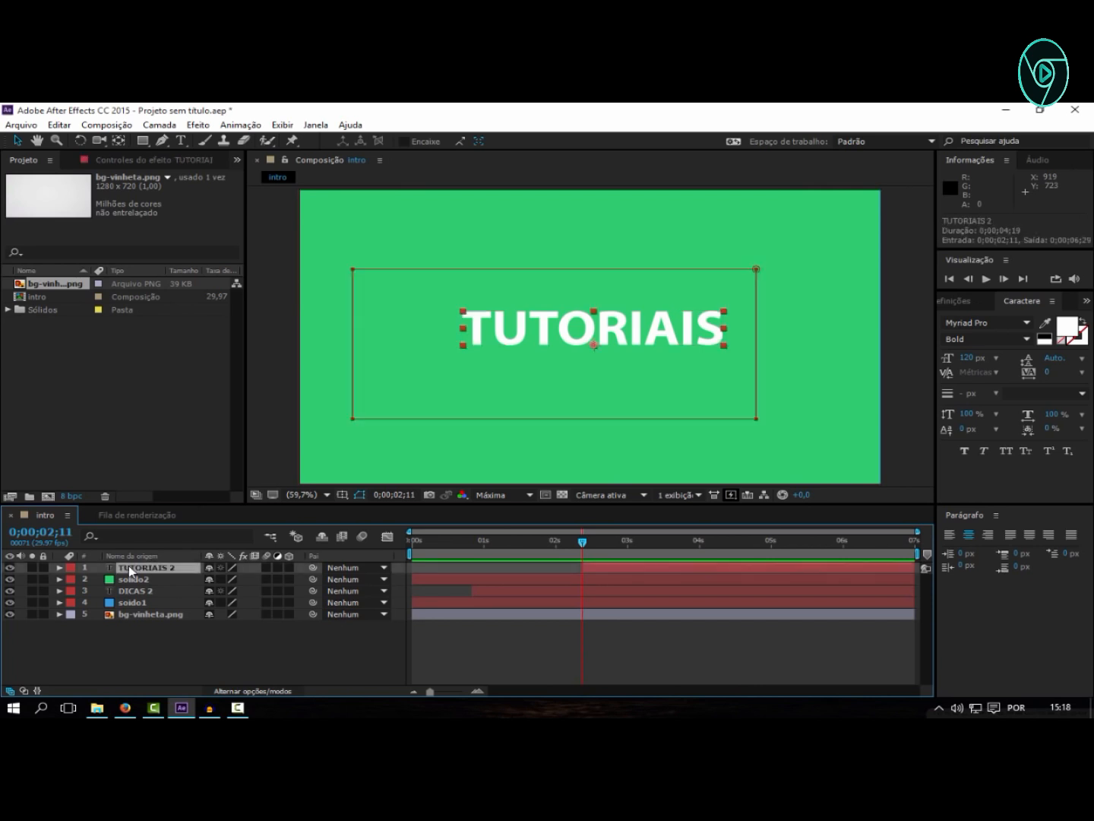
pyautogui.click(63, 569)
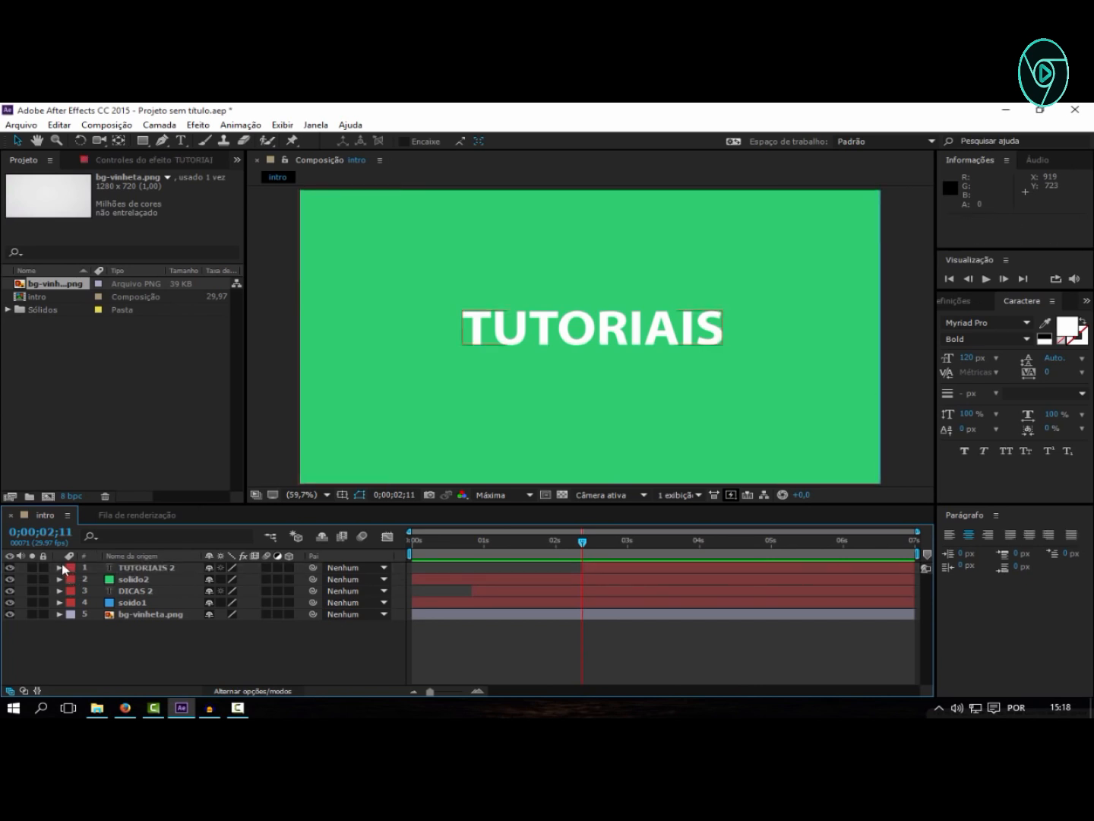
pyautogui.click(60, 568)
pyautogui.click(86, 603)
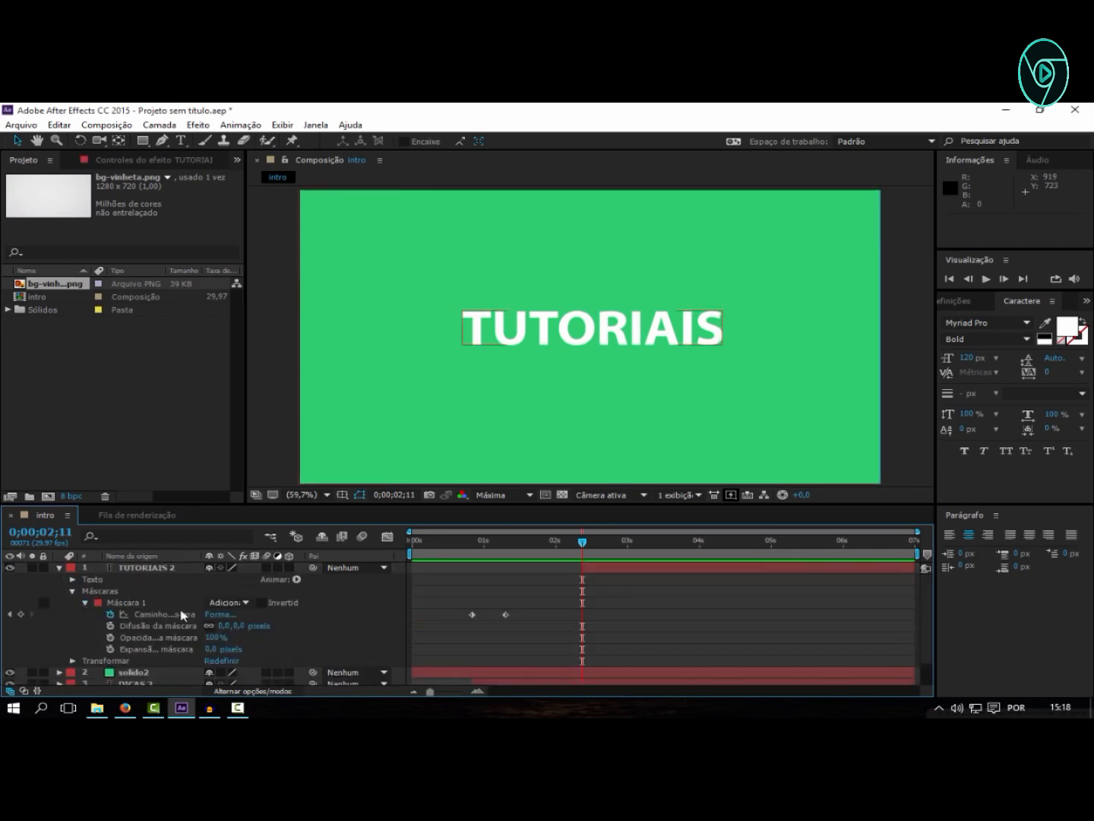
pyautogui.moveTo(521, 608); pyautogui.dragTo(616, 617)
pyautogui.click(52, 566)
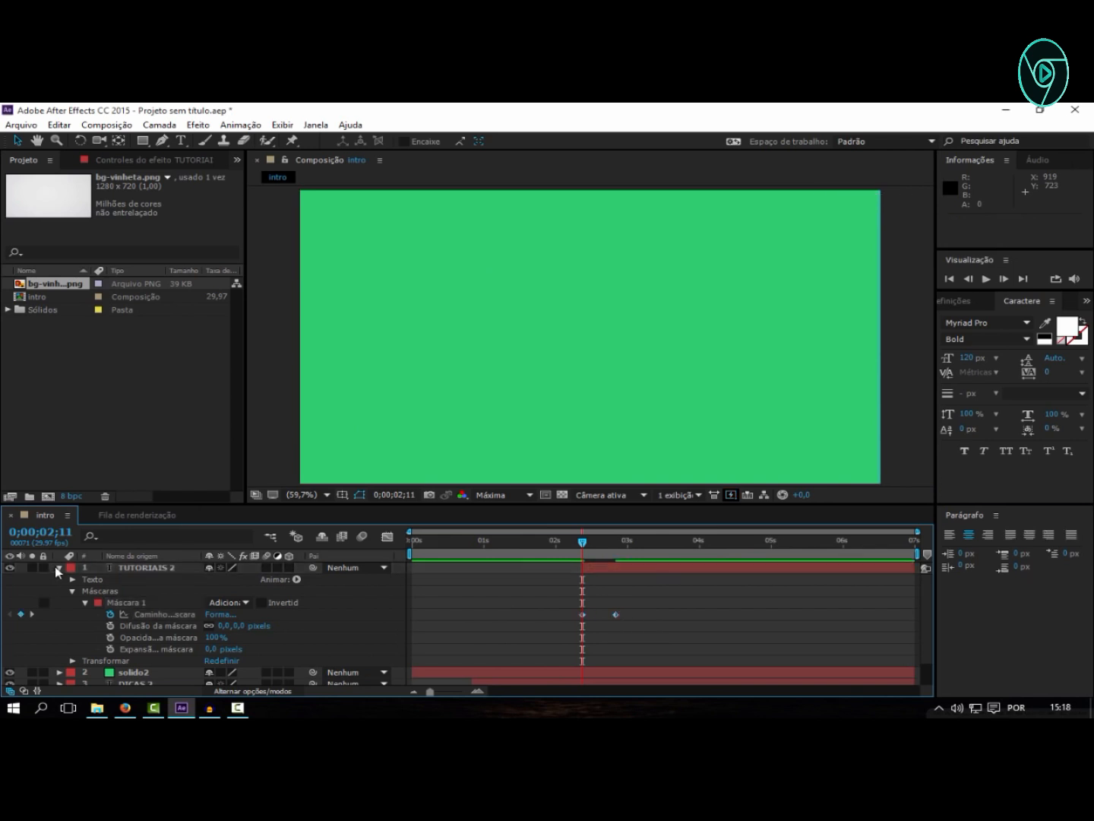
# - Set the current time to 0;00;03;03 and add a second bg-vinheta.png as the topmost layer of the intro composition
pyautogui.moveTo(582, 545); pyautogui.dragTo(632, 556)
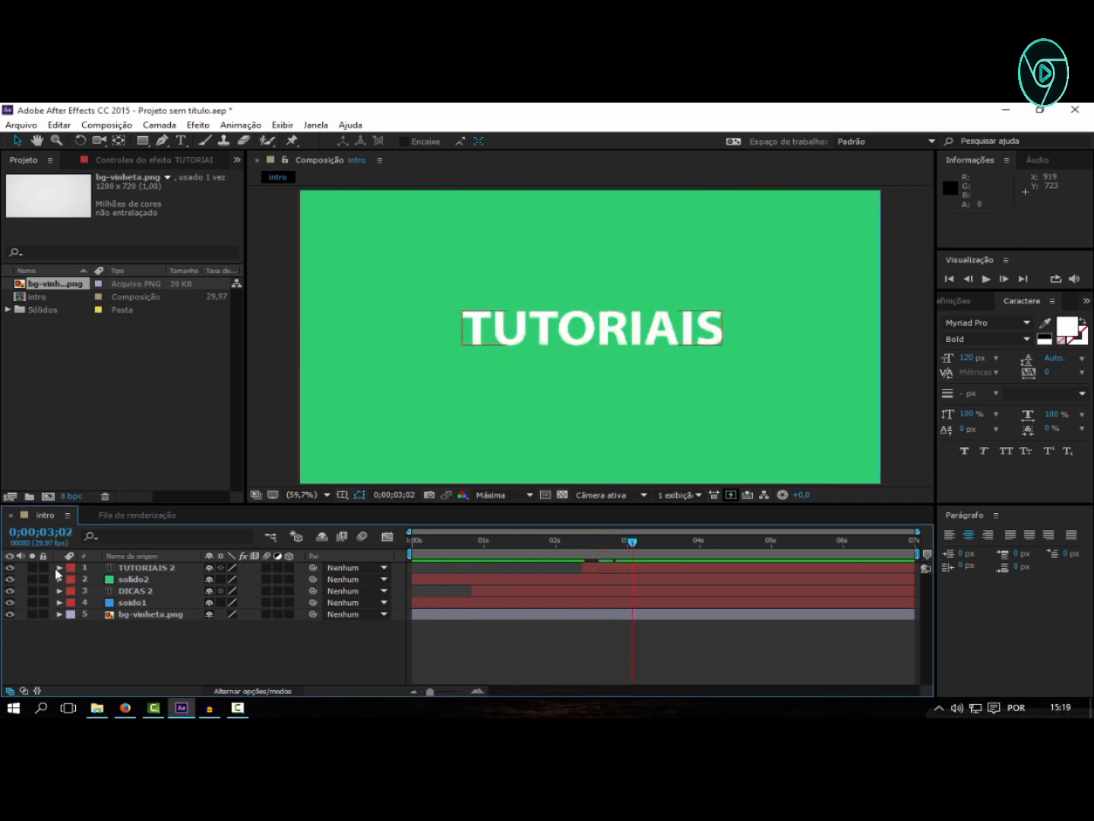
pyautogui.click(57, 567)
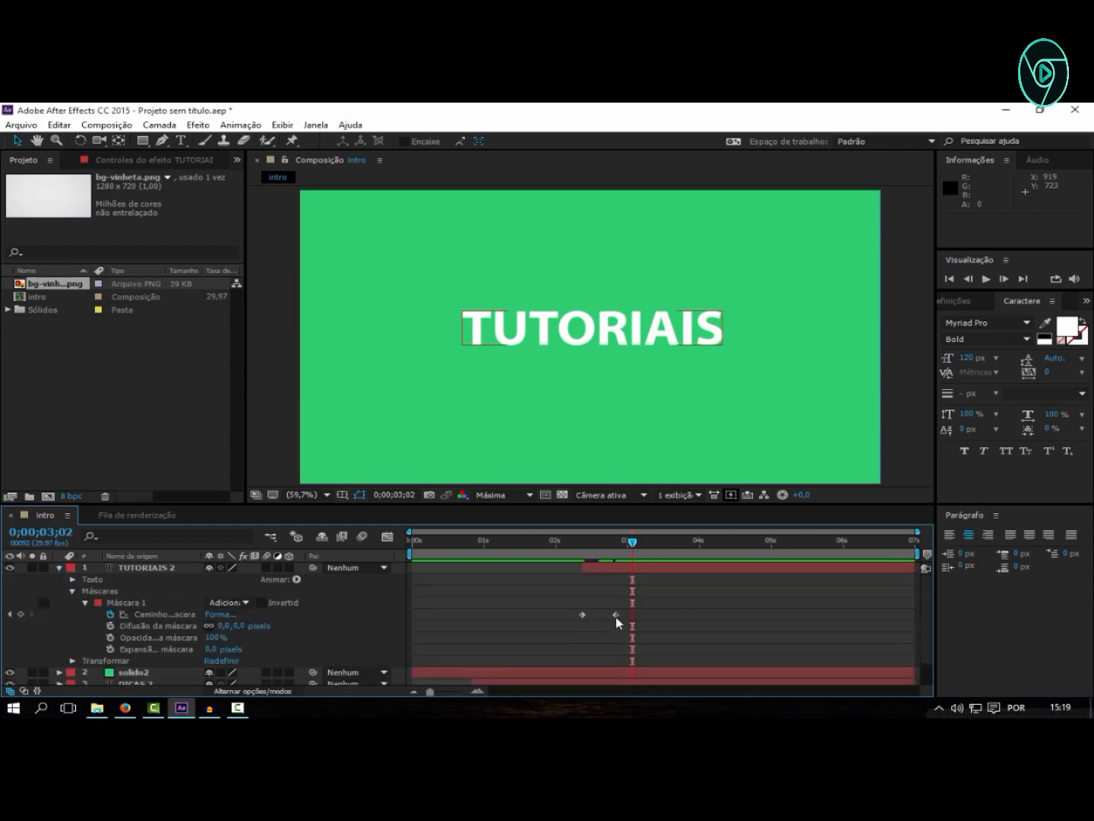
pyautogui.moveTo(630, 541)
pyautogui.mouseDown()
pyautogui.moveTo(639, 542)
pyautogui.moveTo(628, 543)
pyautogui.mouseUp()
pyautogui.click(58, 568)
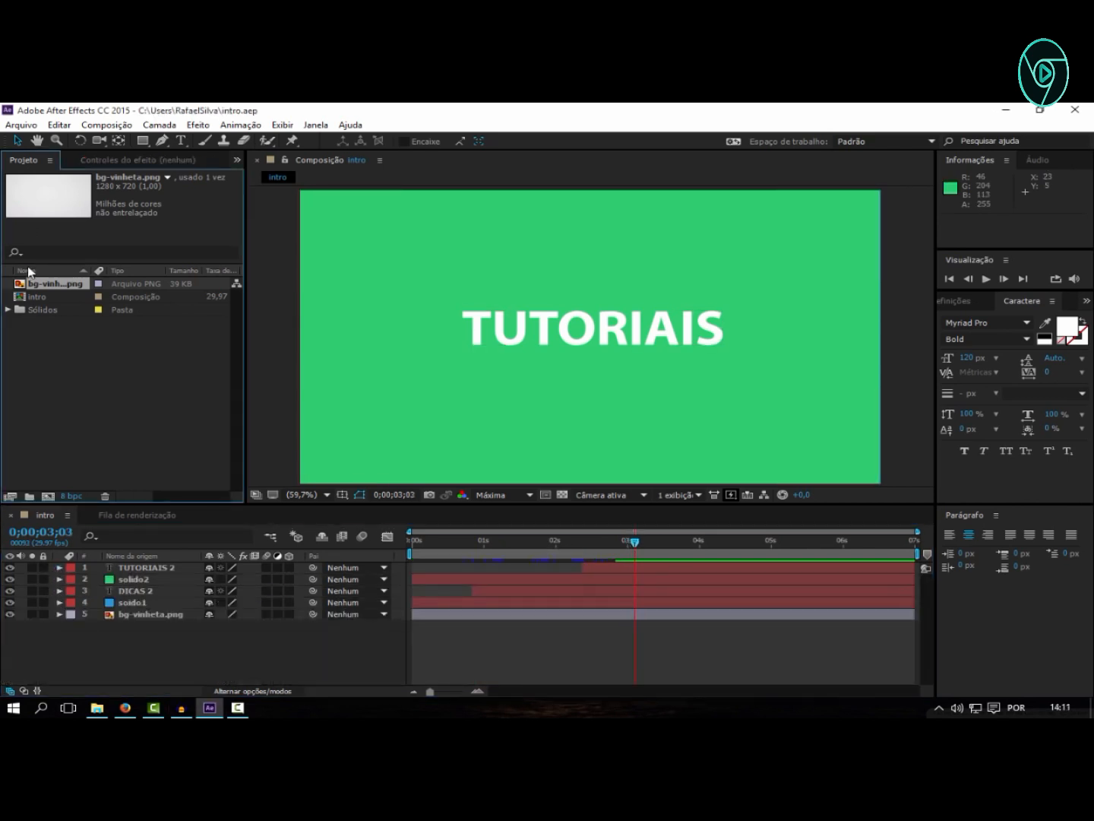
pyautogui.moveTo(54, 288); pyautogui.dragTo(137, 564)
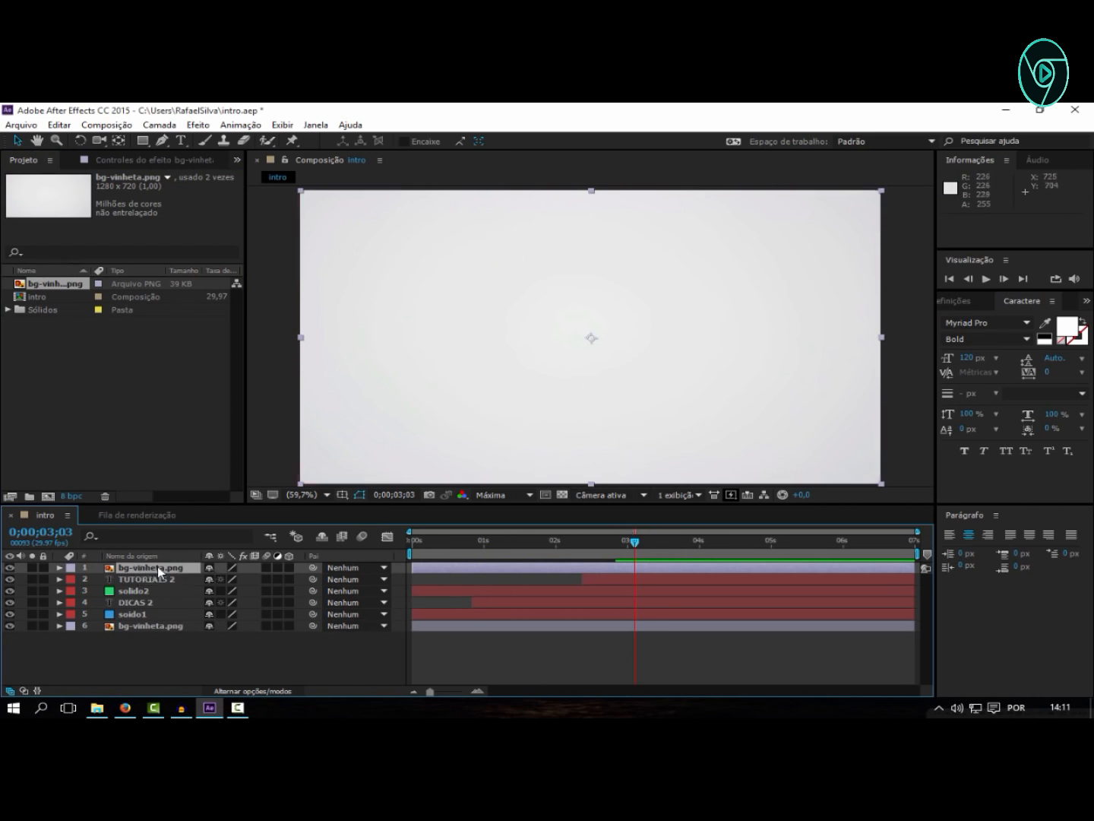
# - Move the topmost bg-vinheta.png layer below the frame to position 640, 1108 and set a Position keyframe at 0;00;03;03
pyautogui.press('p')
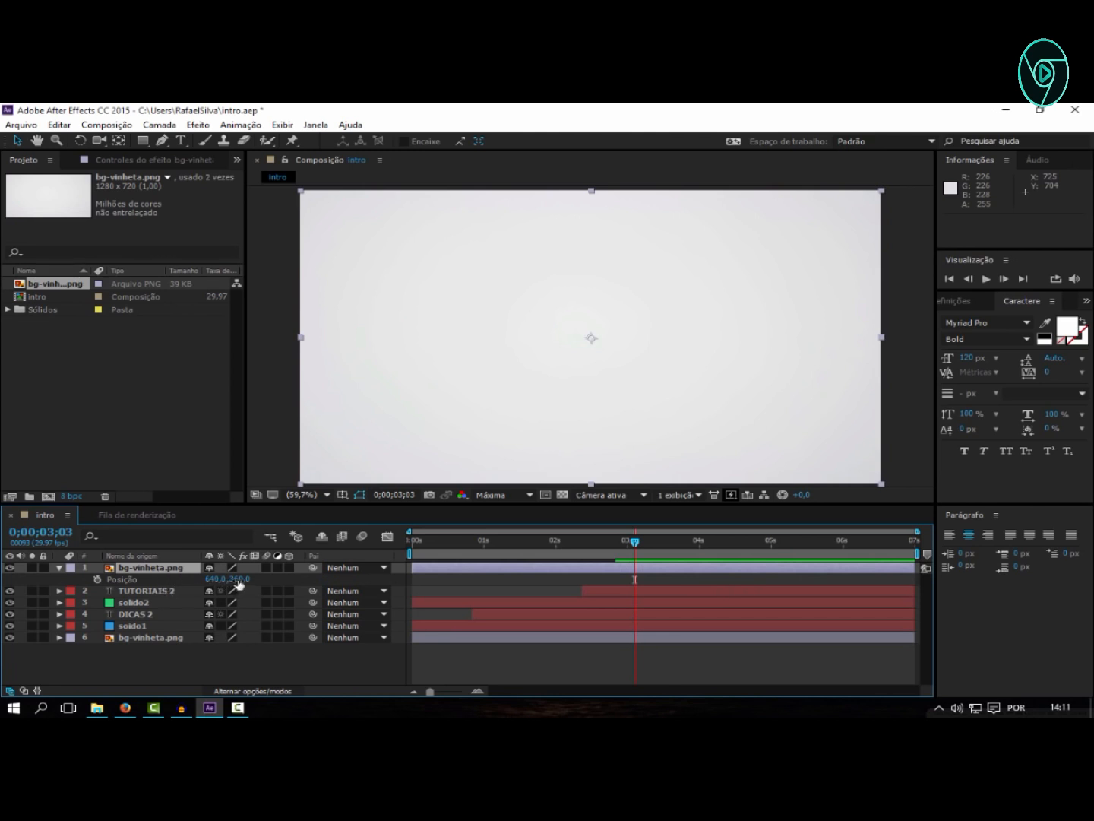
pyautogui.moveTo(241, 582); pyautogui.dragTo(421, 516)
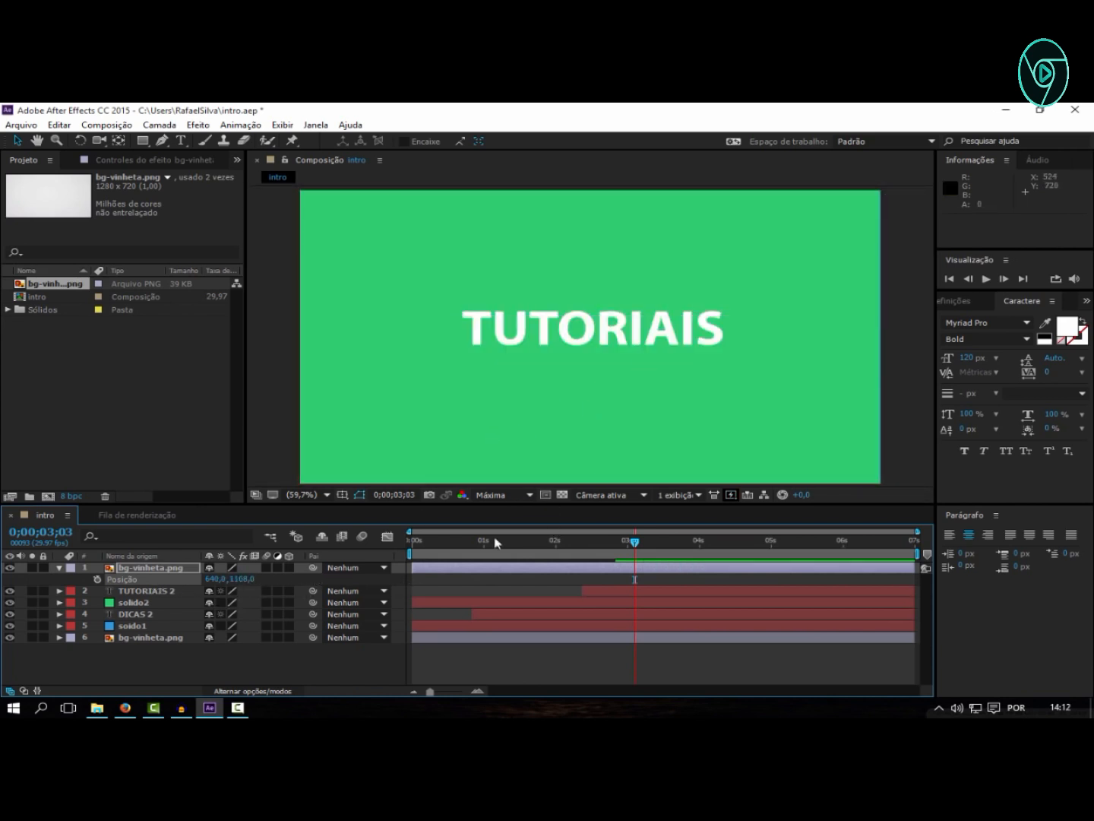
pyautogui.click(96, 576)
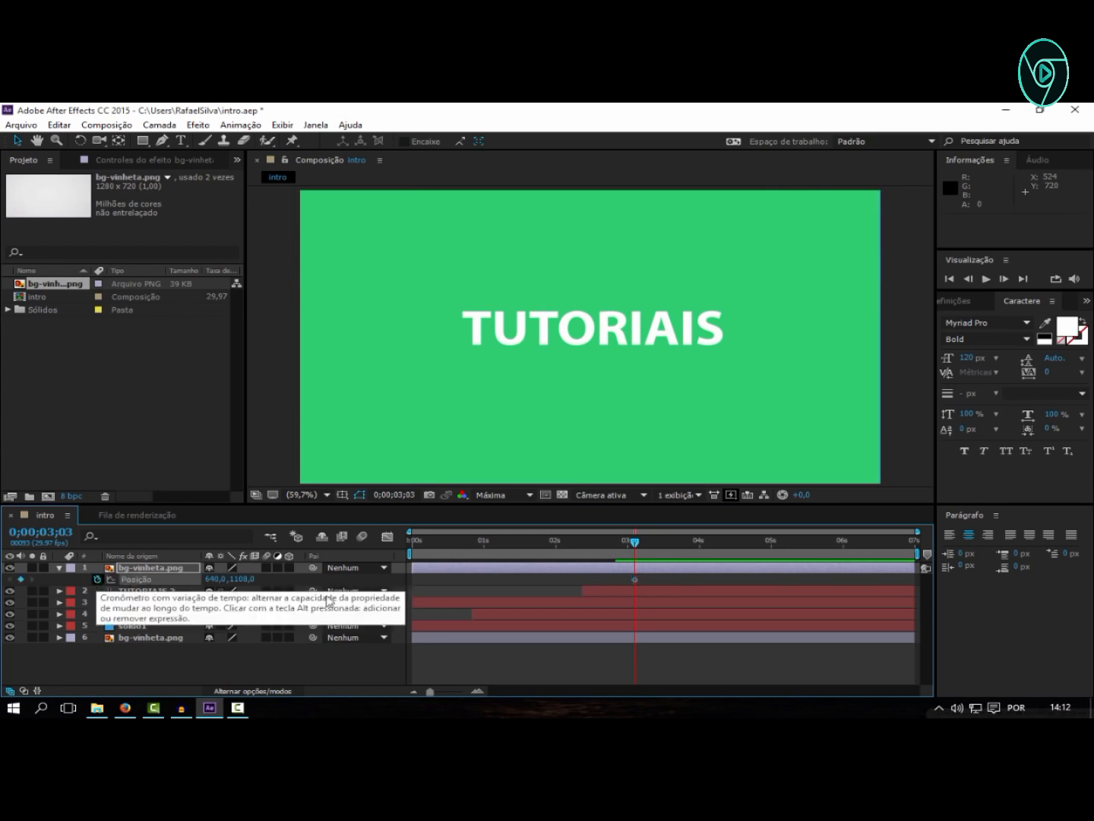
# - Raise the topmost bg-vinheta.png layer at 0;00;03;18 so it slides up over the TUTORIAIS scene
pyautogui.click(641, 542)
pyautogui.moveTo(657, 544); pyautogui.dragTo(672, 543)
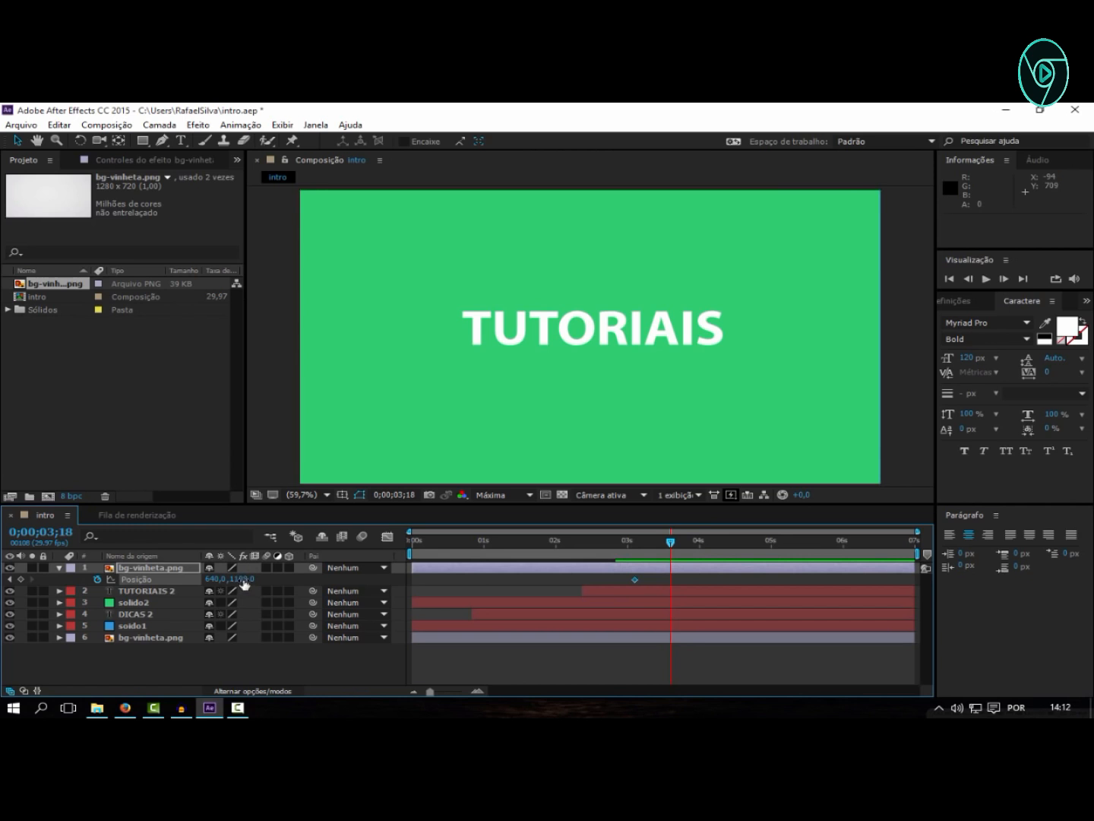
pyautogui.moveTo(242, 579); pyautogui.dragTo(100, 579)
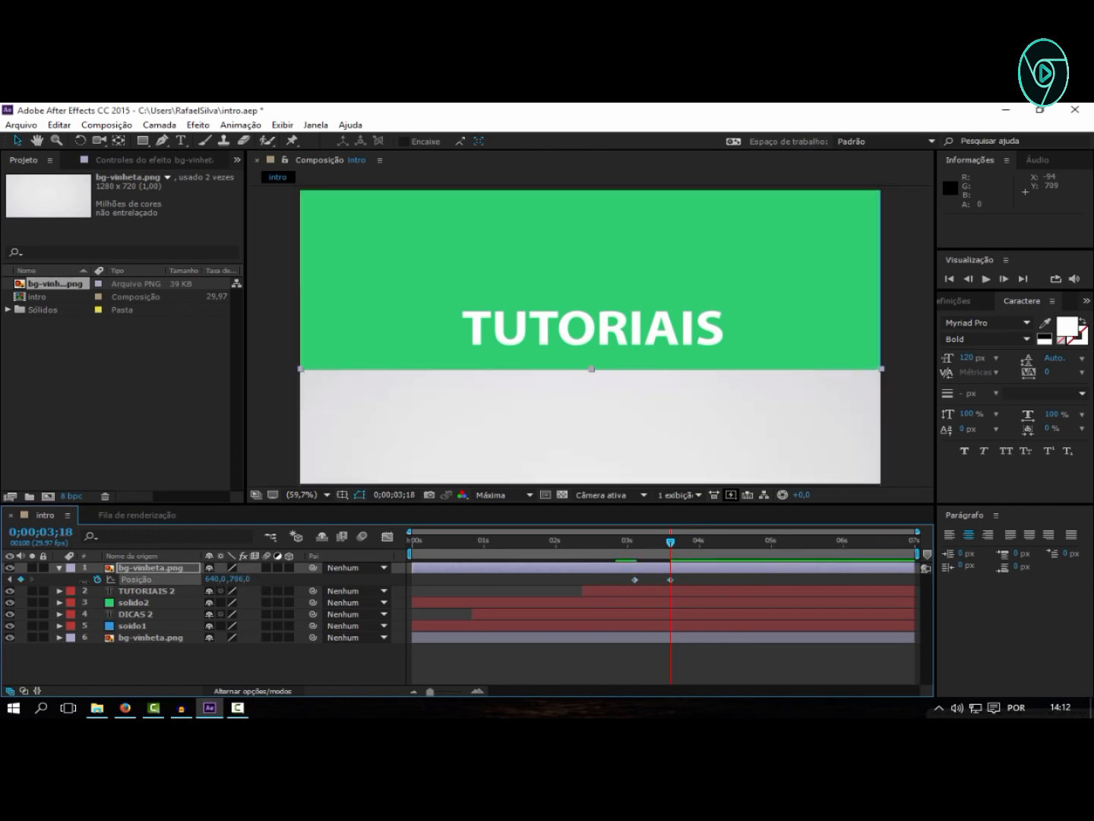
pyautogui.moveTo(243, 582)
pyautogui.mouseDown()
pyautogui.moveTo(16, 581)
pyautogui.moveTo(242, 582)
pyautogui.mouseUp()
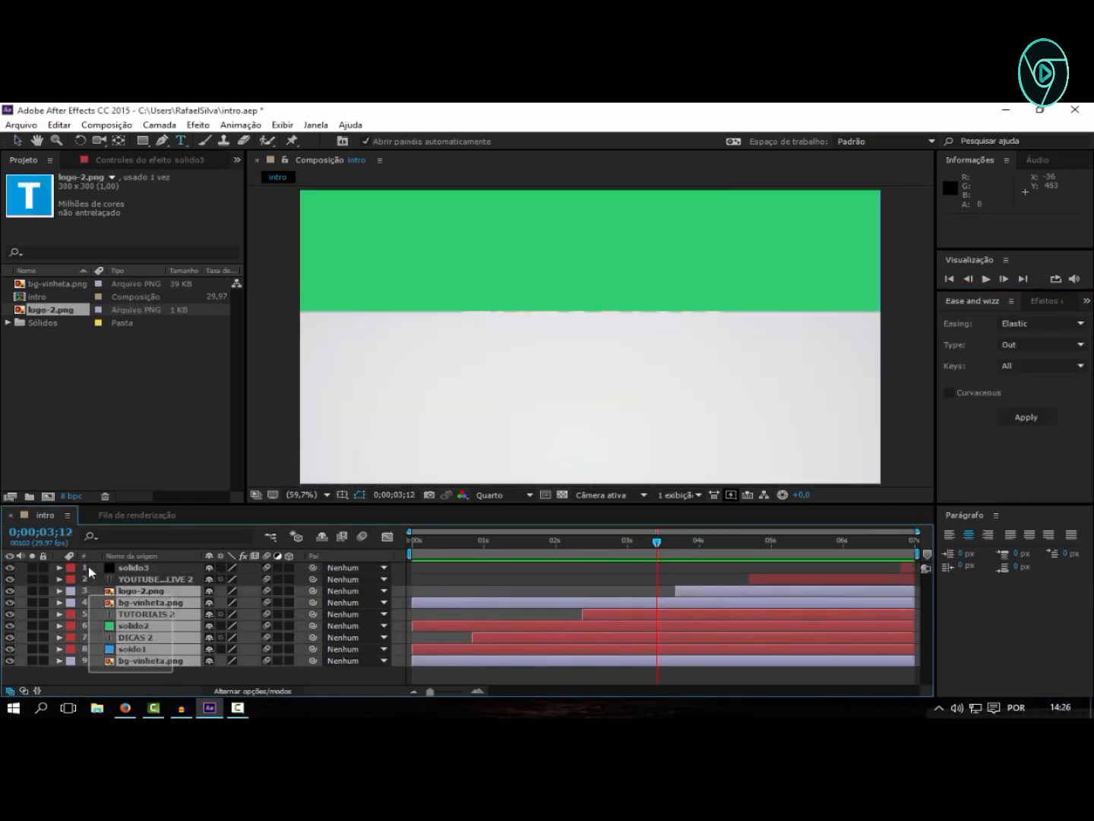
# - Select all the layers and add the intro composition to the render queue
pyautogui.moveTo(88, 567); pyautogui.dragTo(88, 564)
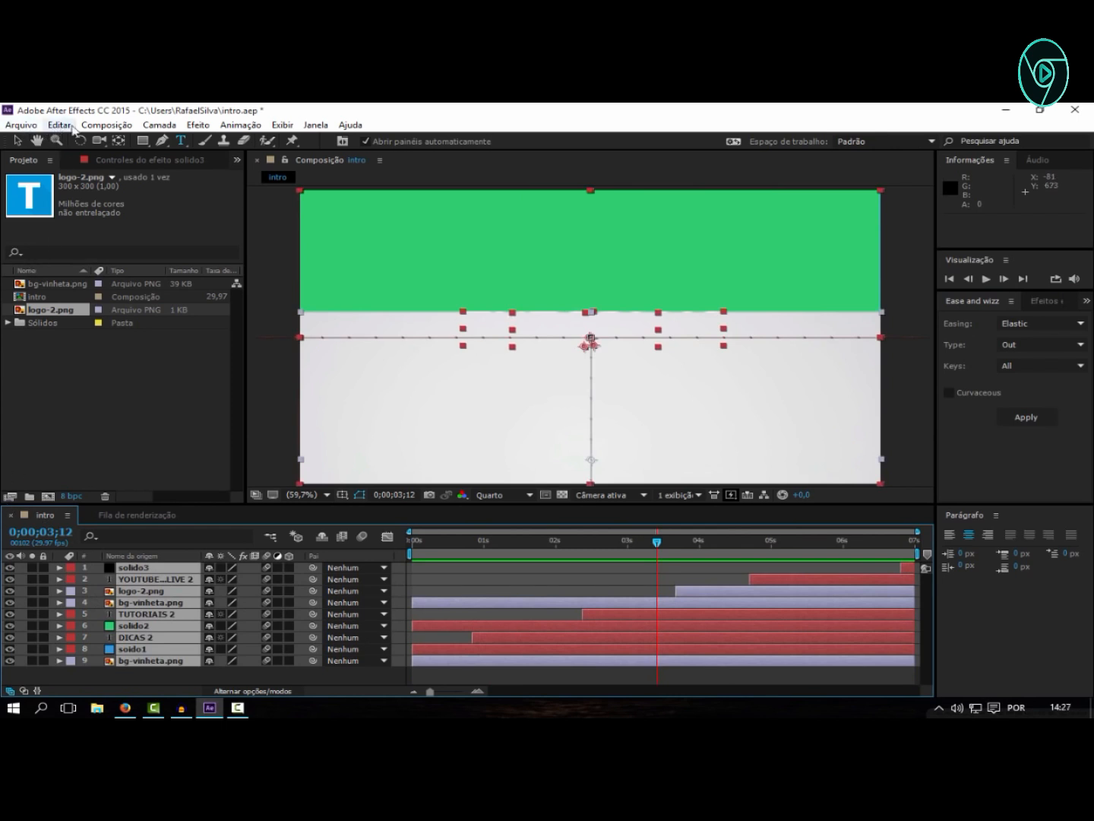
pyautogui.click(106, 126)
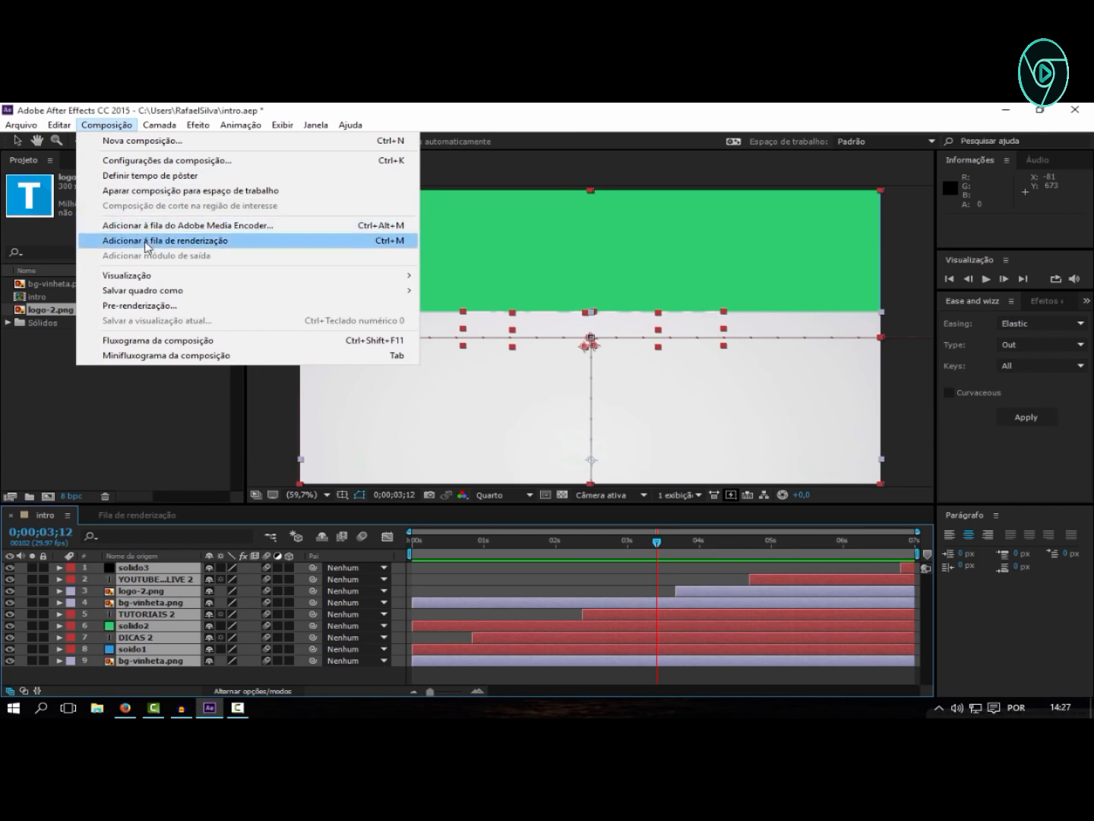
pyautogui.click(138, 242)
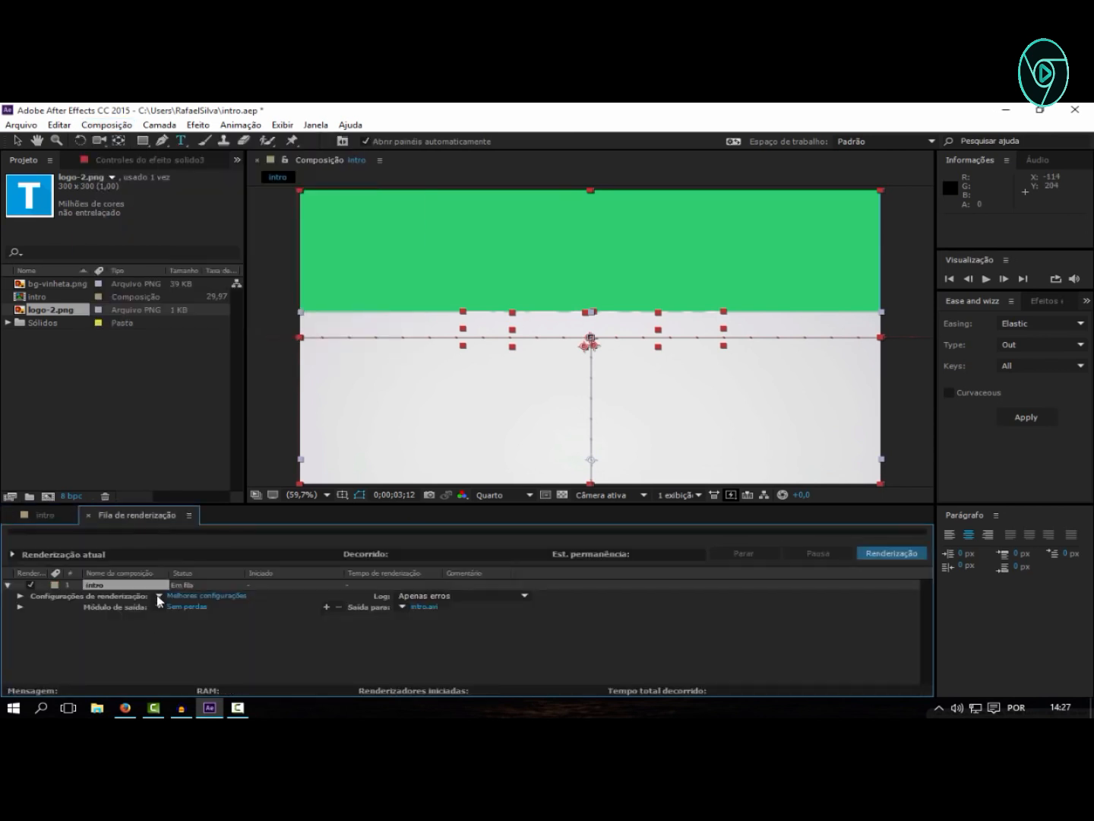
# - Set the output module format to QuickTime with the Animação codec at quality 100
pyautogui.click(186, 607)
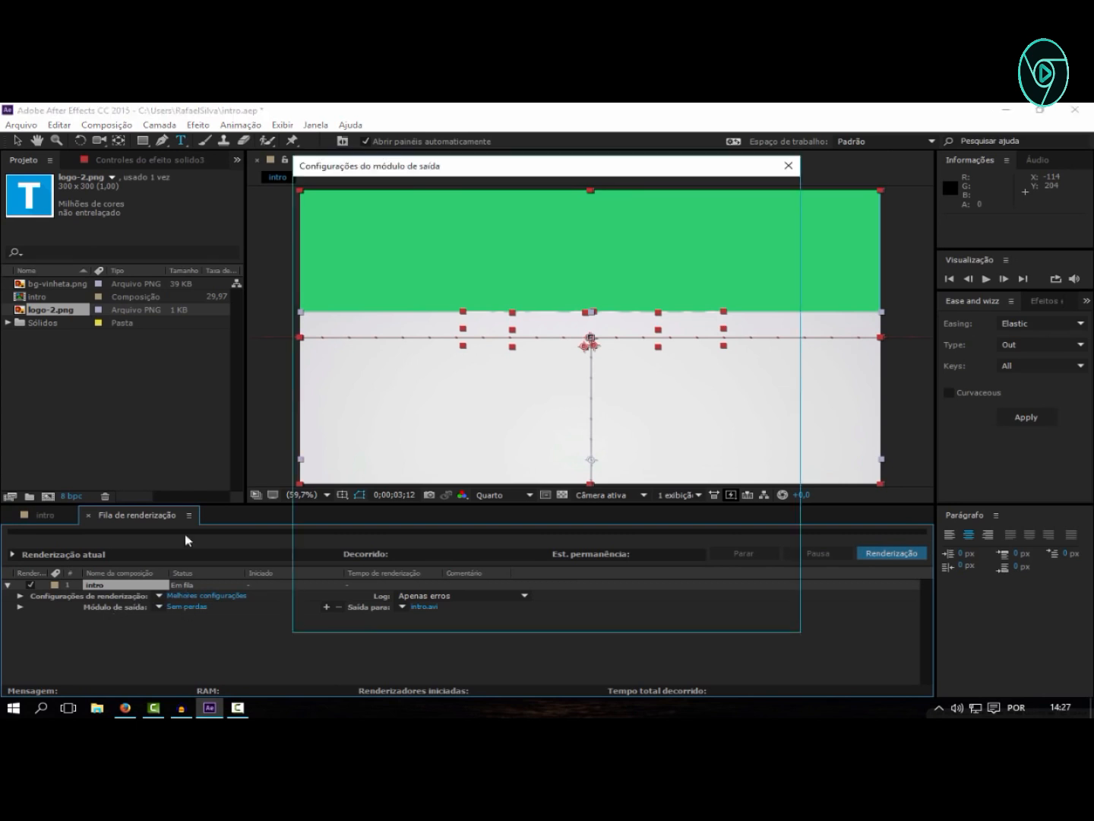
pyautogui.click(467, 234)
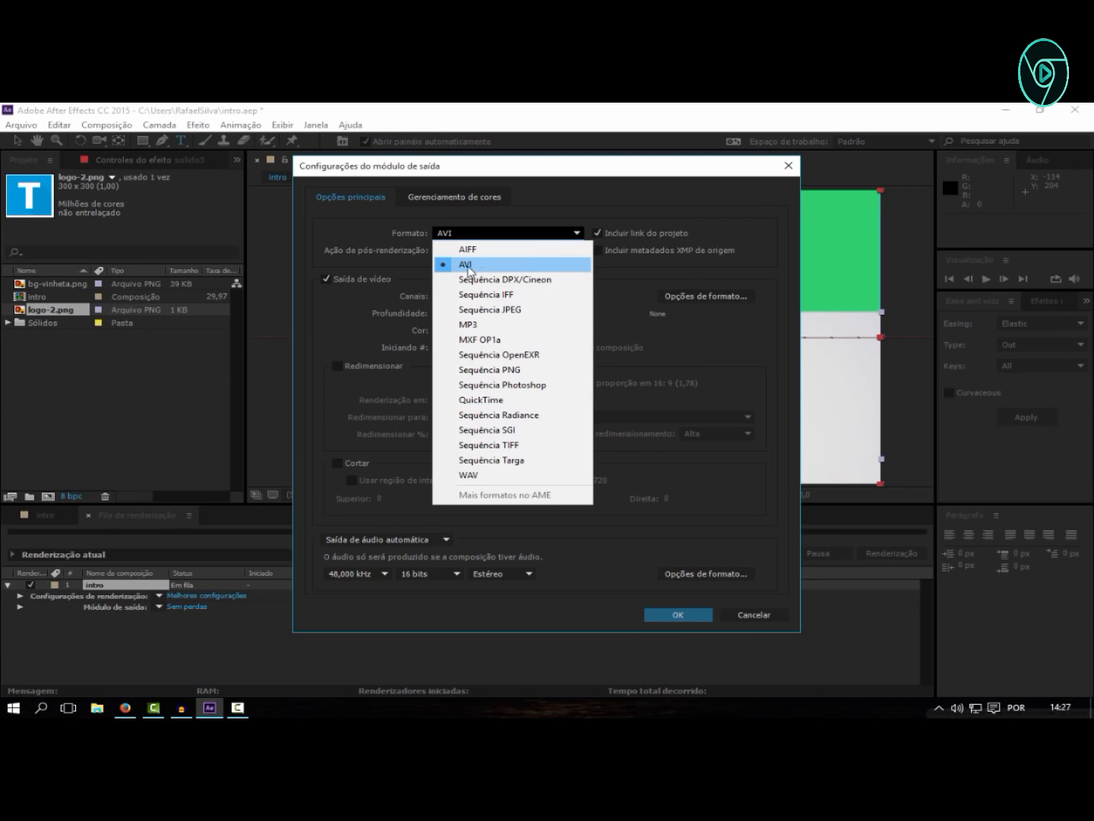
pyautogui.click(489, 400)
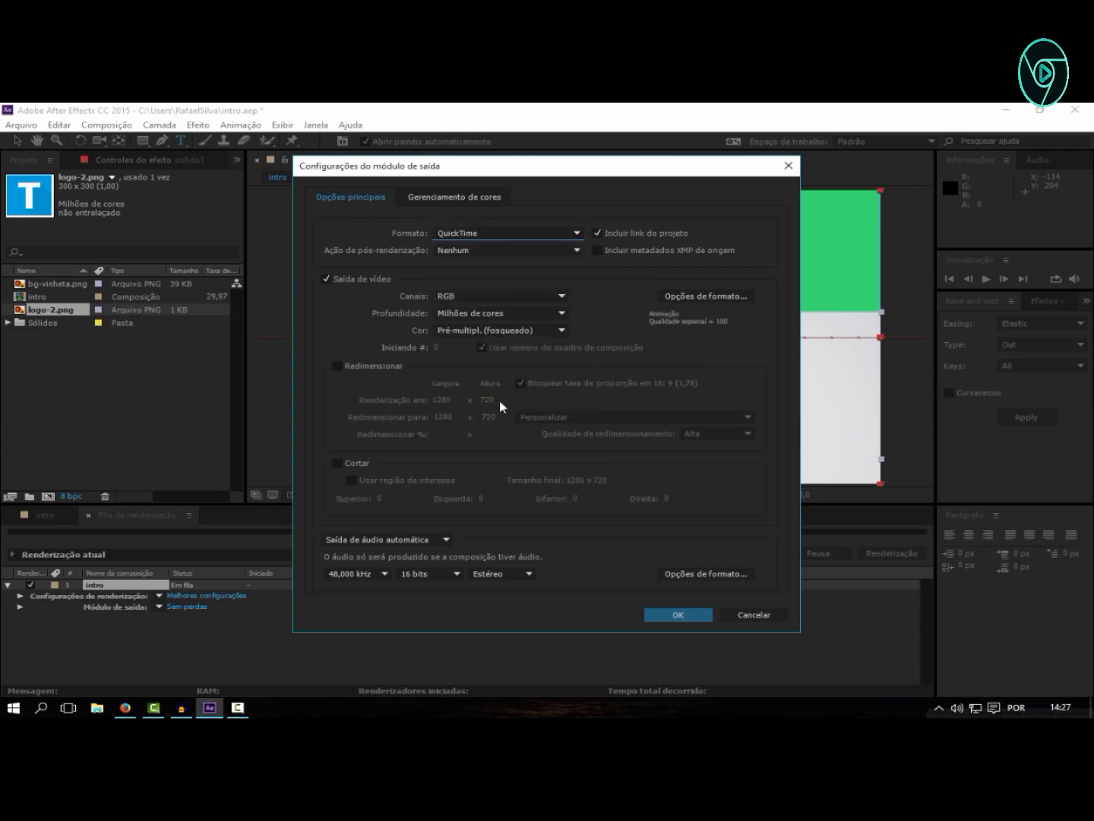
pyautogui.click(713, 296)
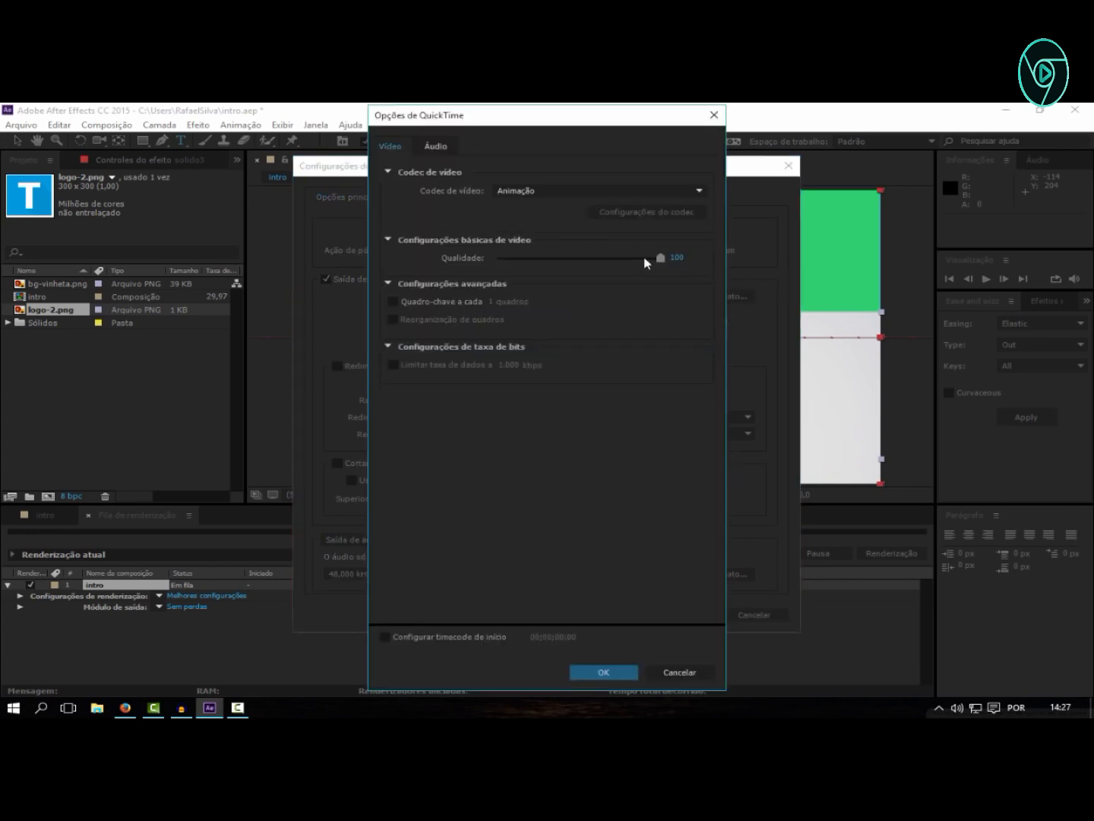
pyautogui.moveTo(648, 261); pyautogui.dragTo(639, 263)
pyautogui.moveTo(639, 263); pyautogui.dragTo(683, 264)
pyautogui.click(615, 673)
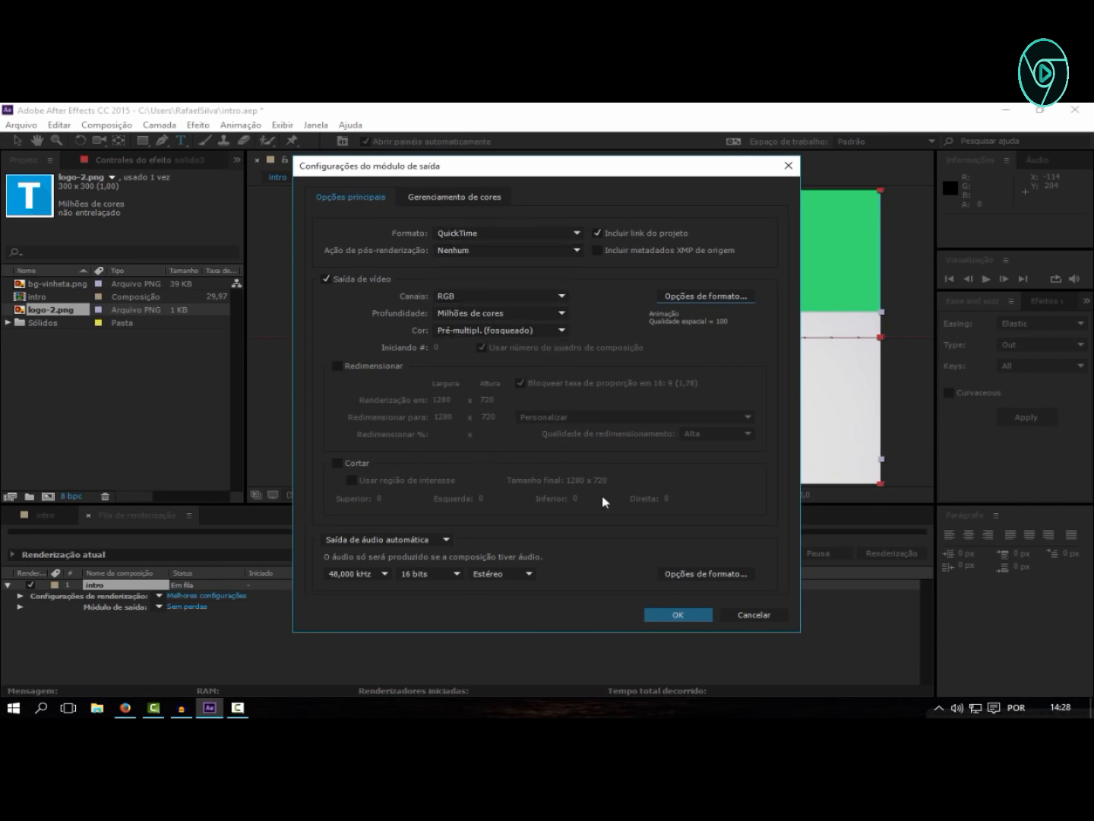
pyautogui.click(668, 618)
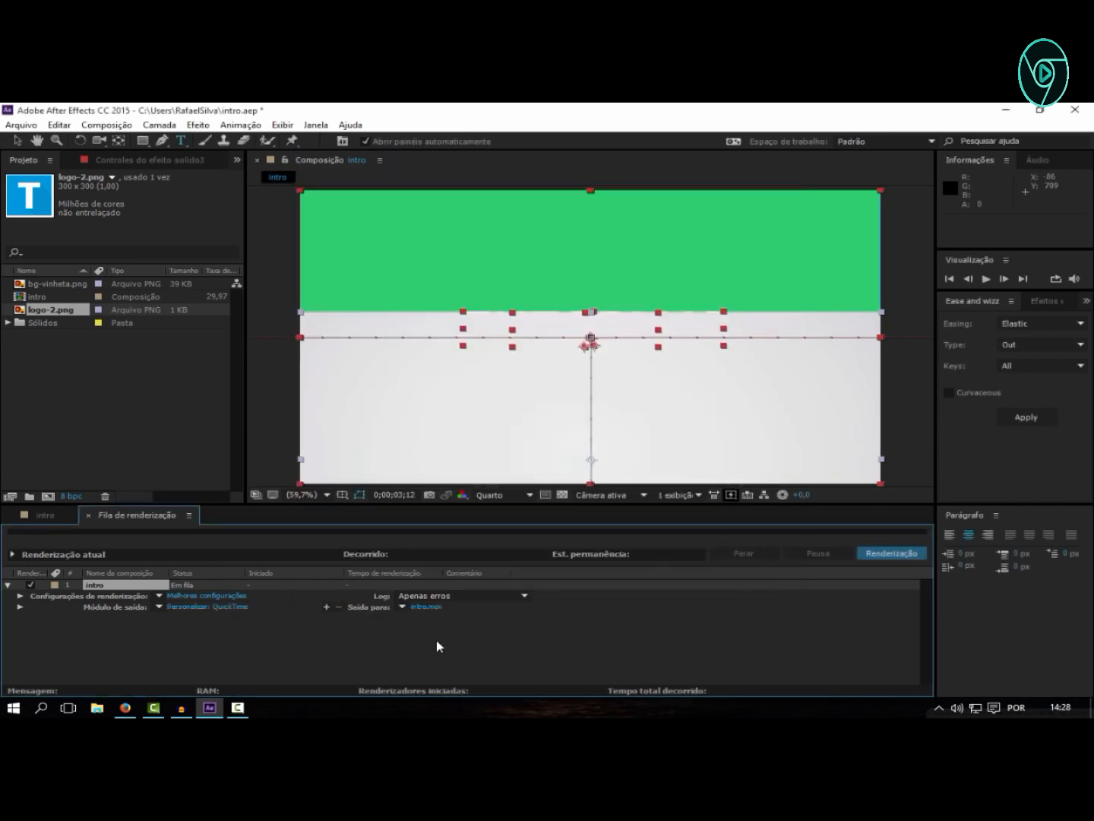
# - Set the output file to intro.mov on the desktop and start rendering the composition
pyautogui.click(422, 607)
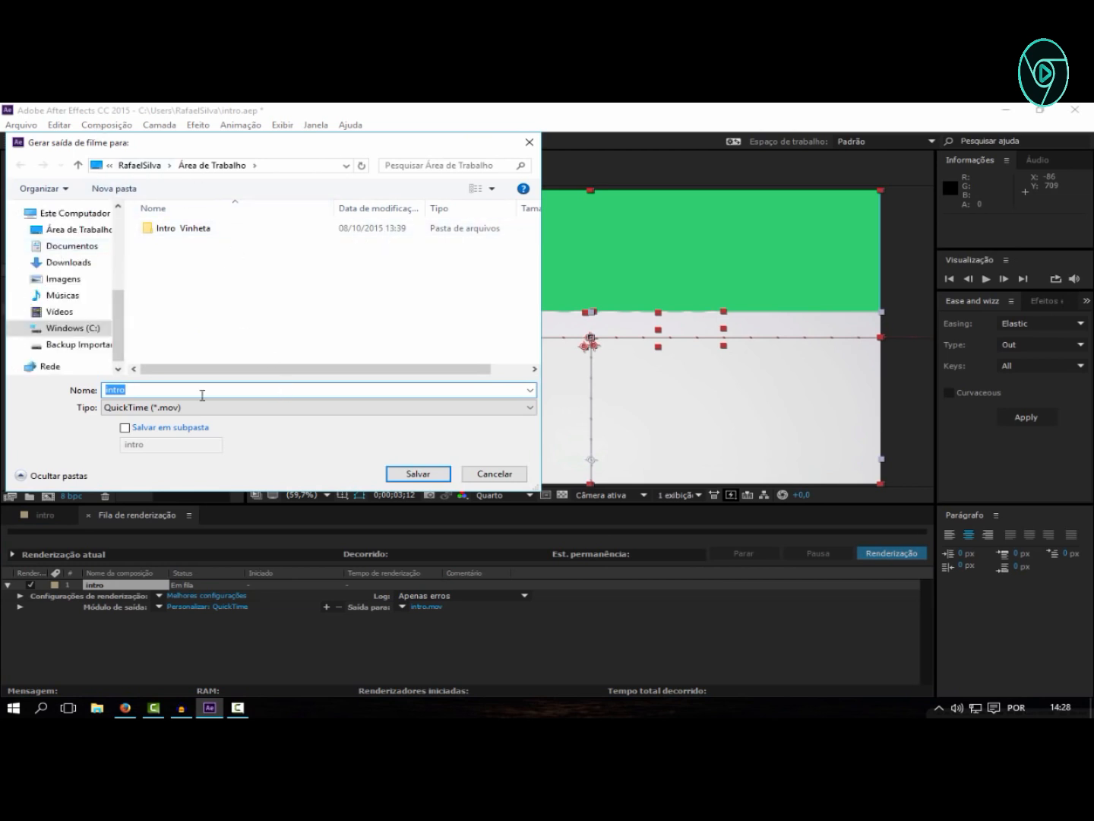
pyautogui.click(411, 475)
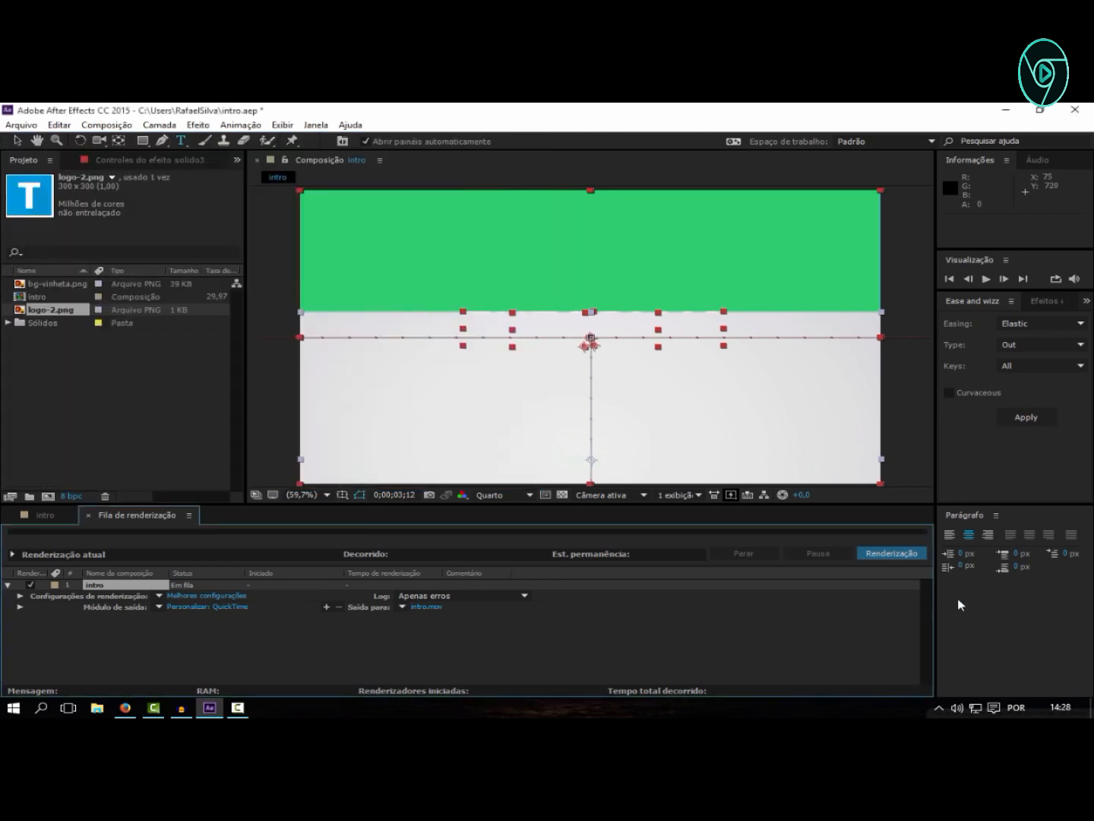
pyautogui.click(892, 553)
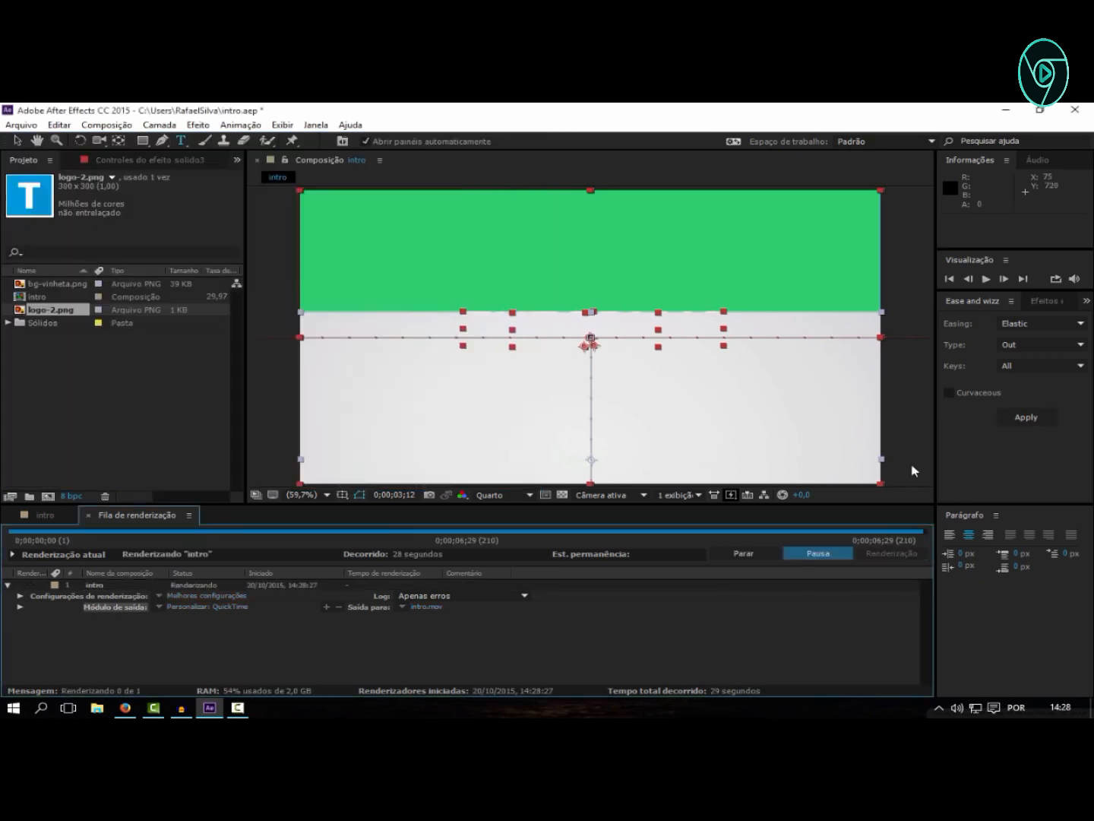